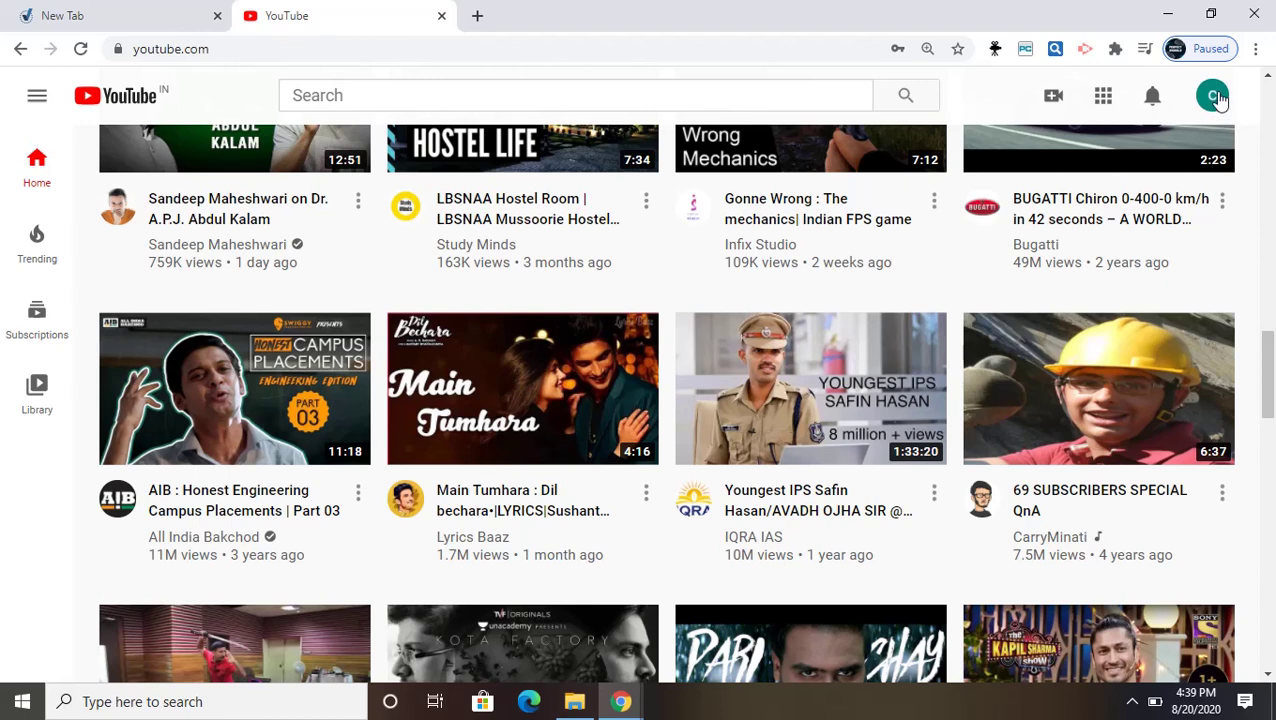
# - Go to your own channel page and start a new video upload
pyautogui.click(1214, 97)
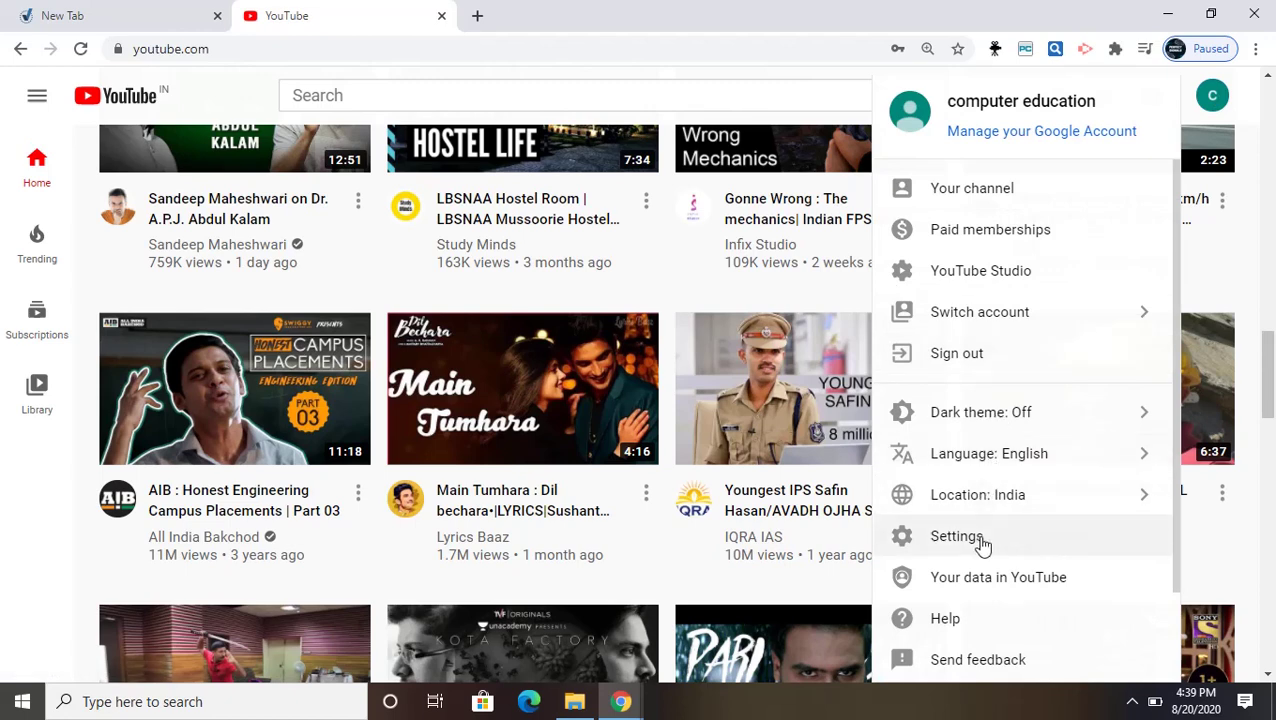
pyautogui.click(993, 199)
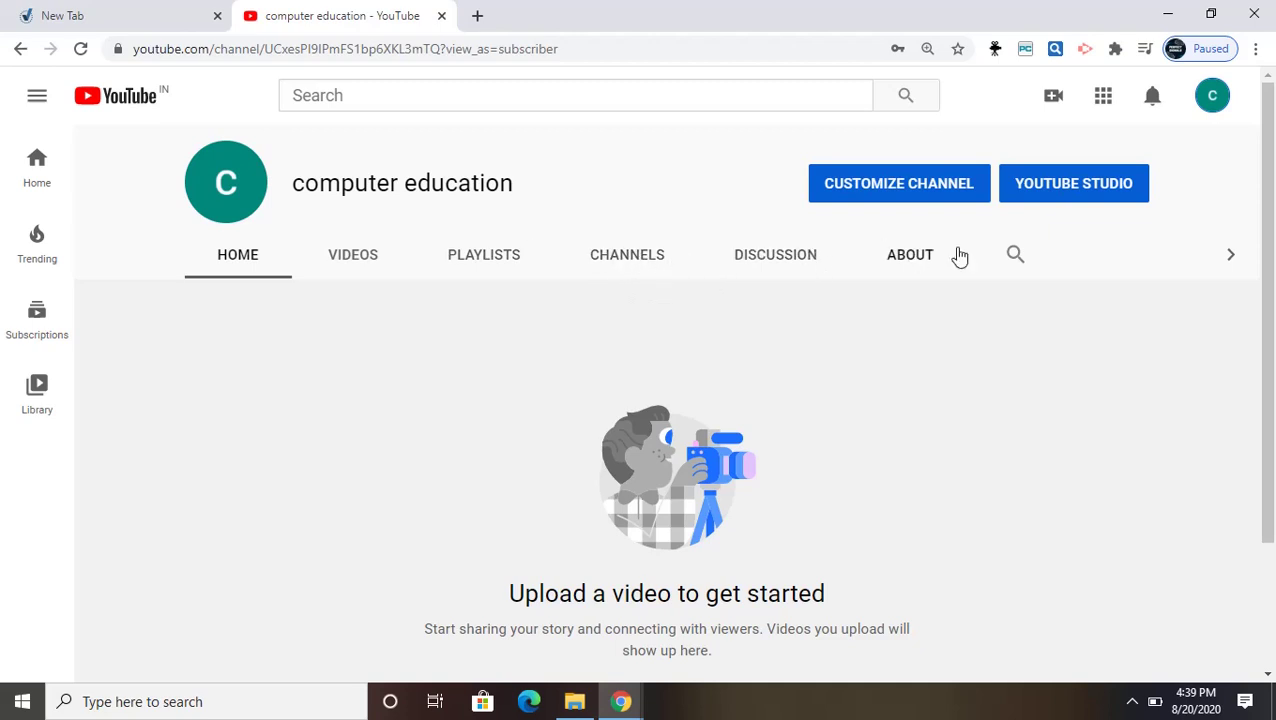
pyautogui.click(1052, 102)
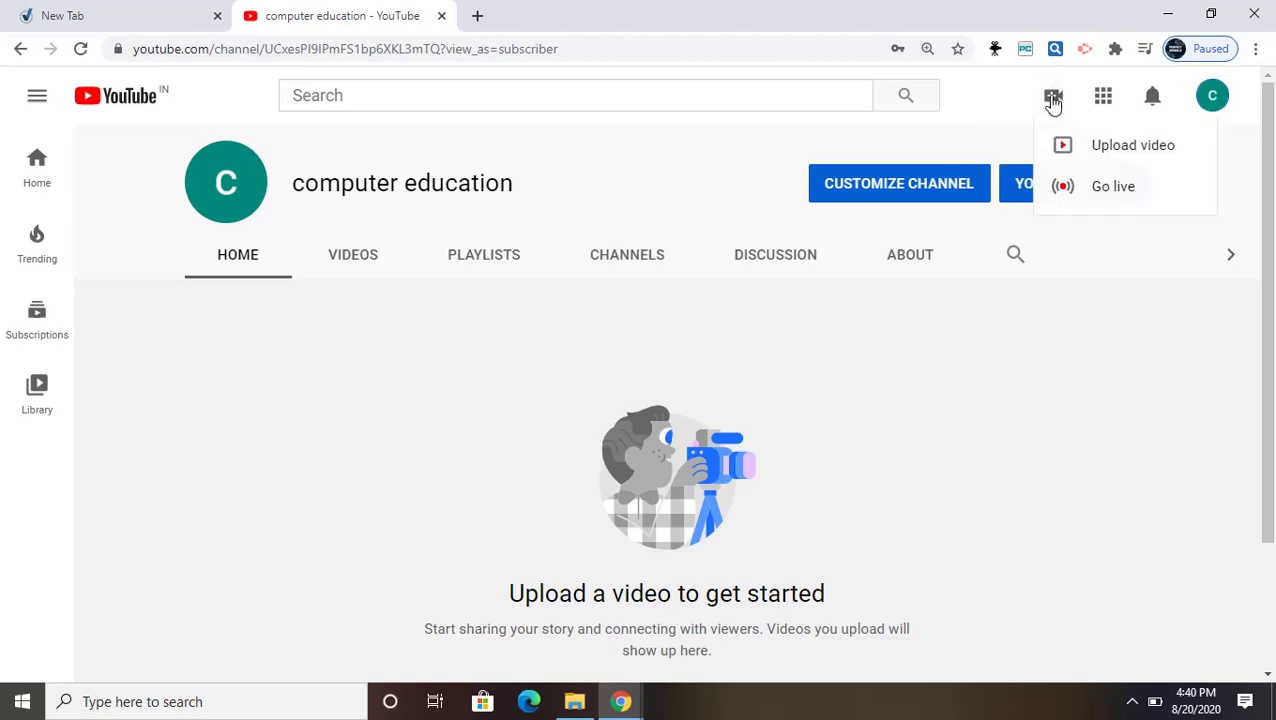
pyautogui.click(1090, 150)
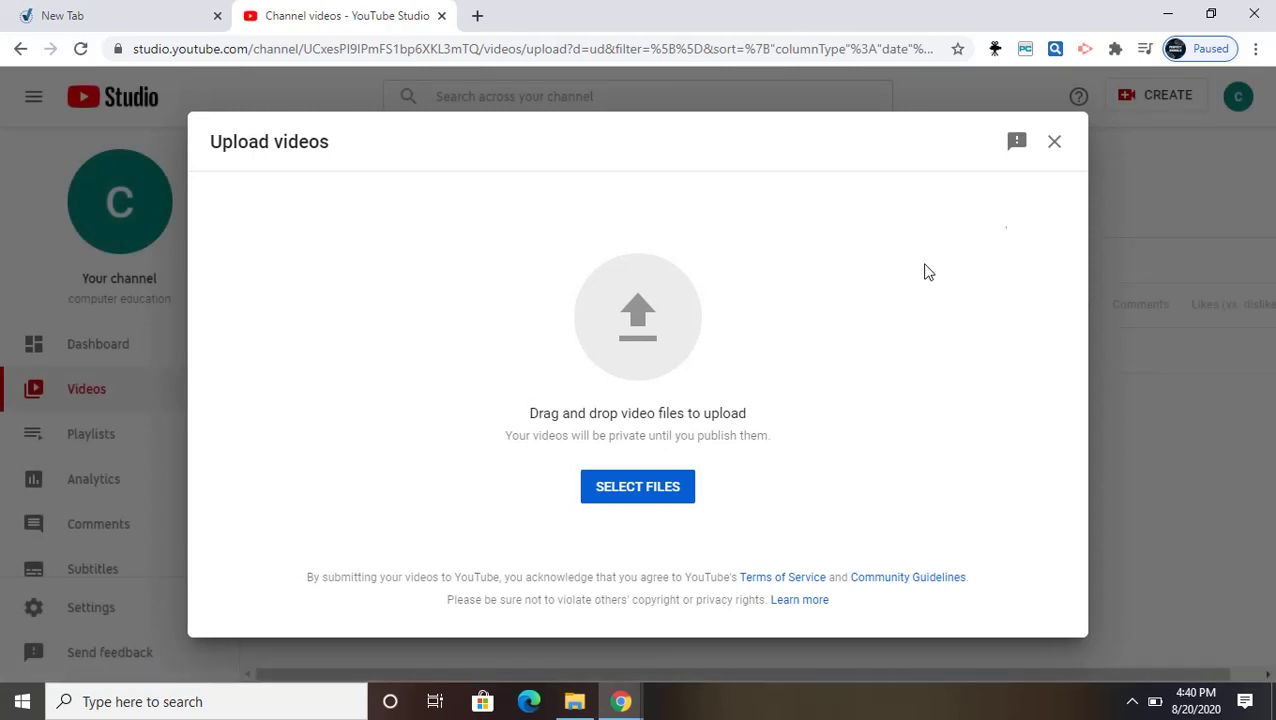
# - Choose the video file "lesson no. 5" from the "lesson no. 5" folder and upload it
pyautogui.click(656, 497)
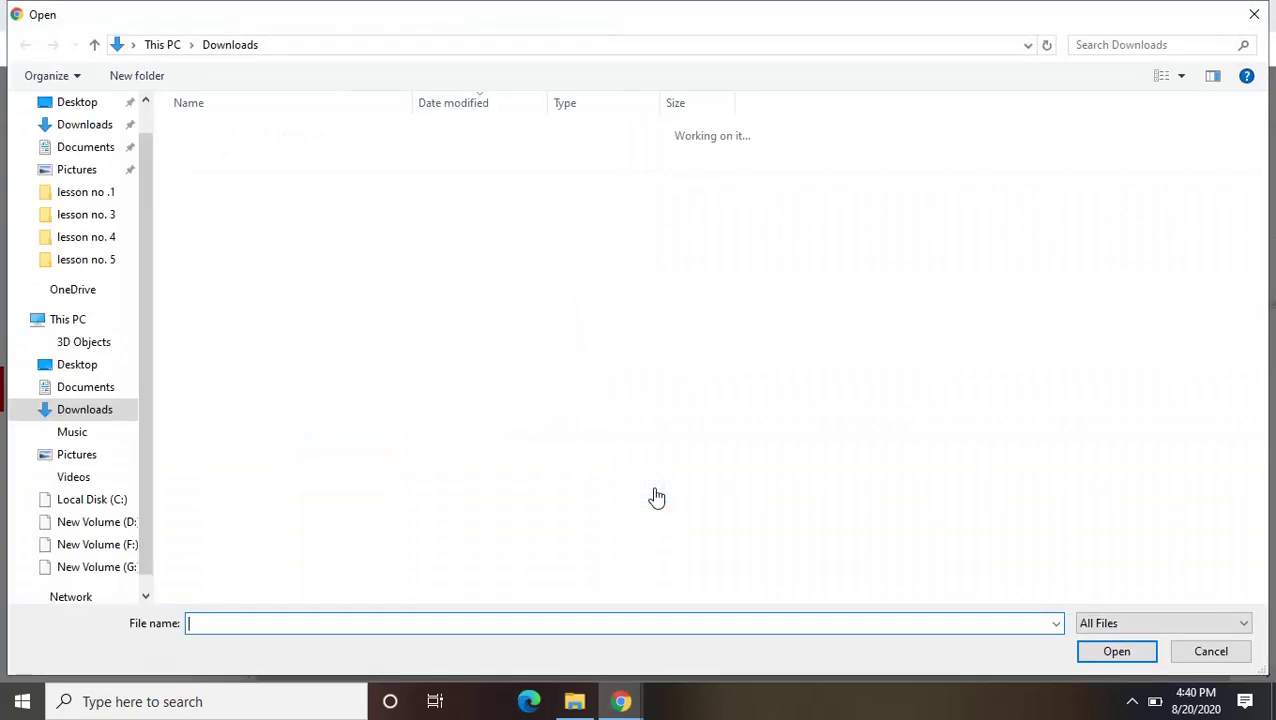
pyautogui.click(60, 480)
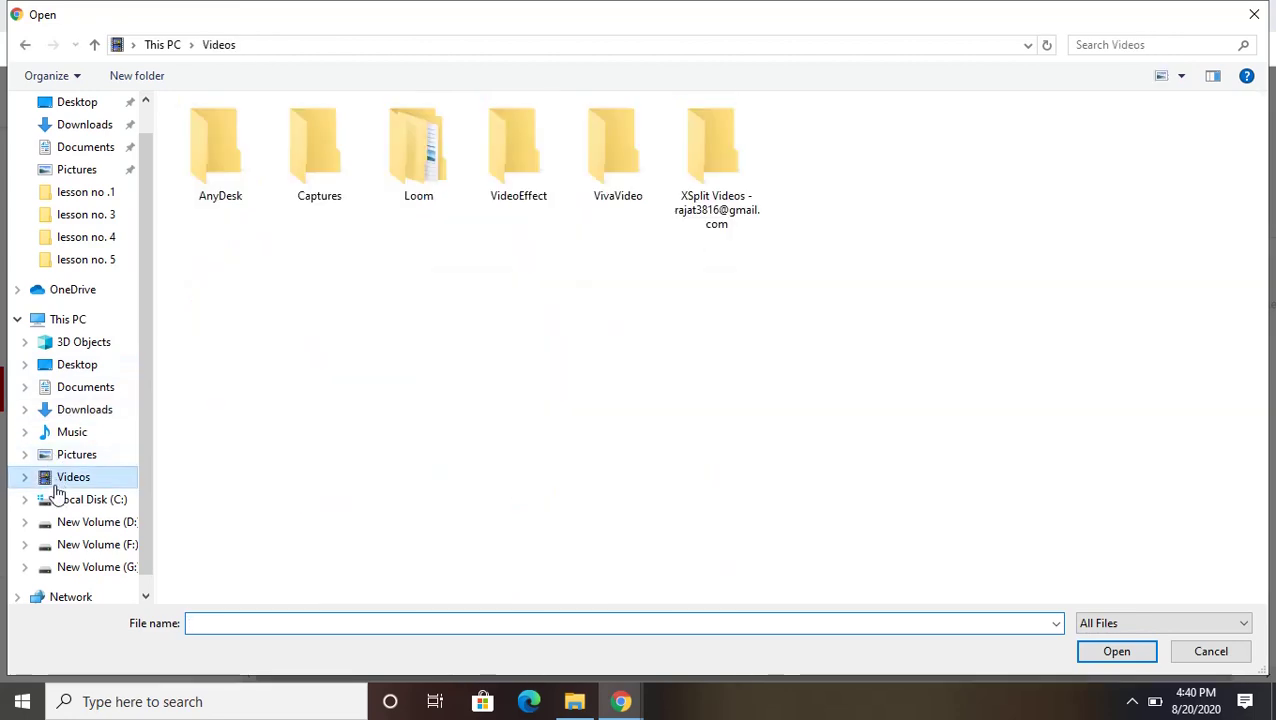
pyautogui.click(65, 456)
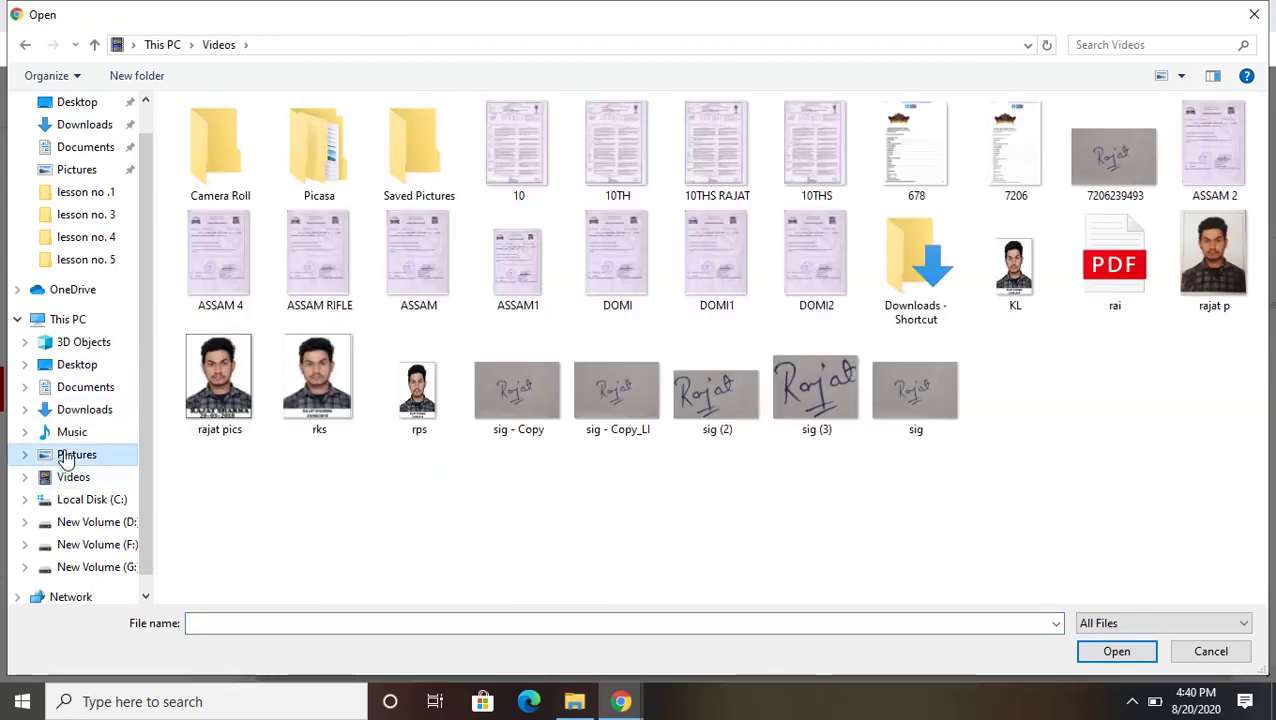
pyautogui.click(66, 365)
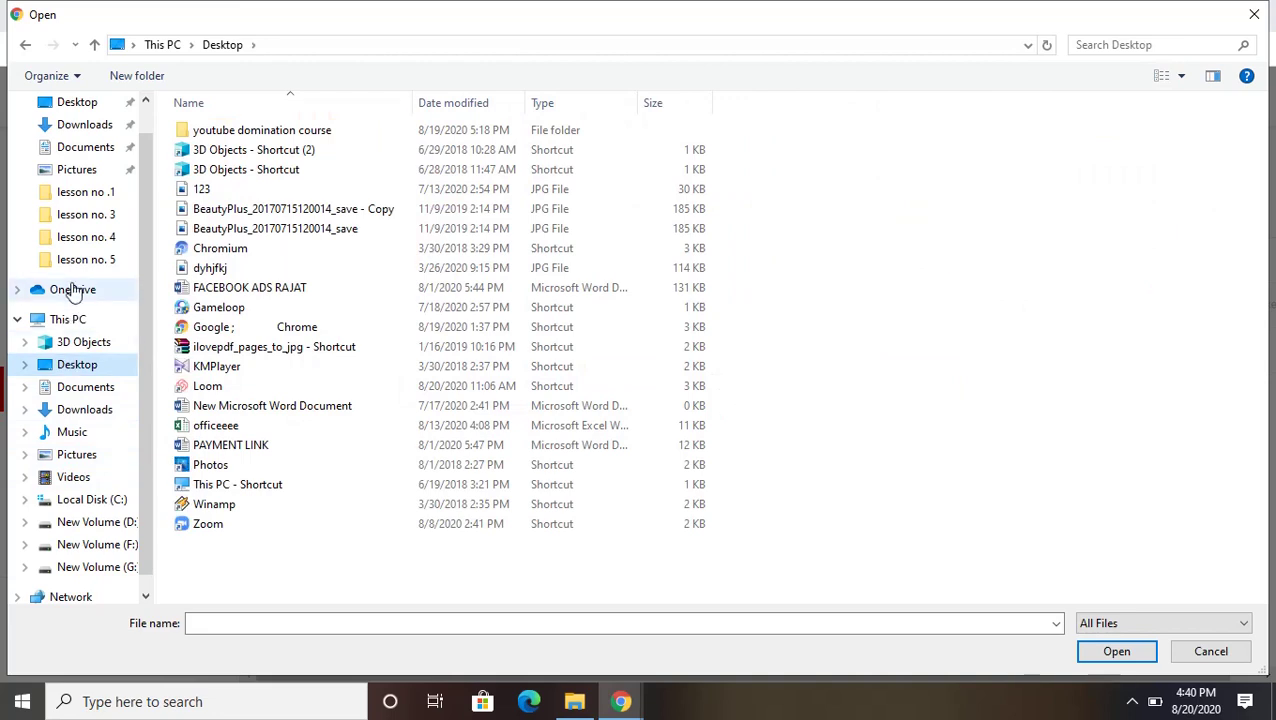
pyautogui.click(74, 199)
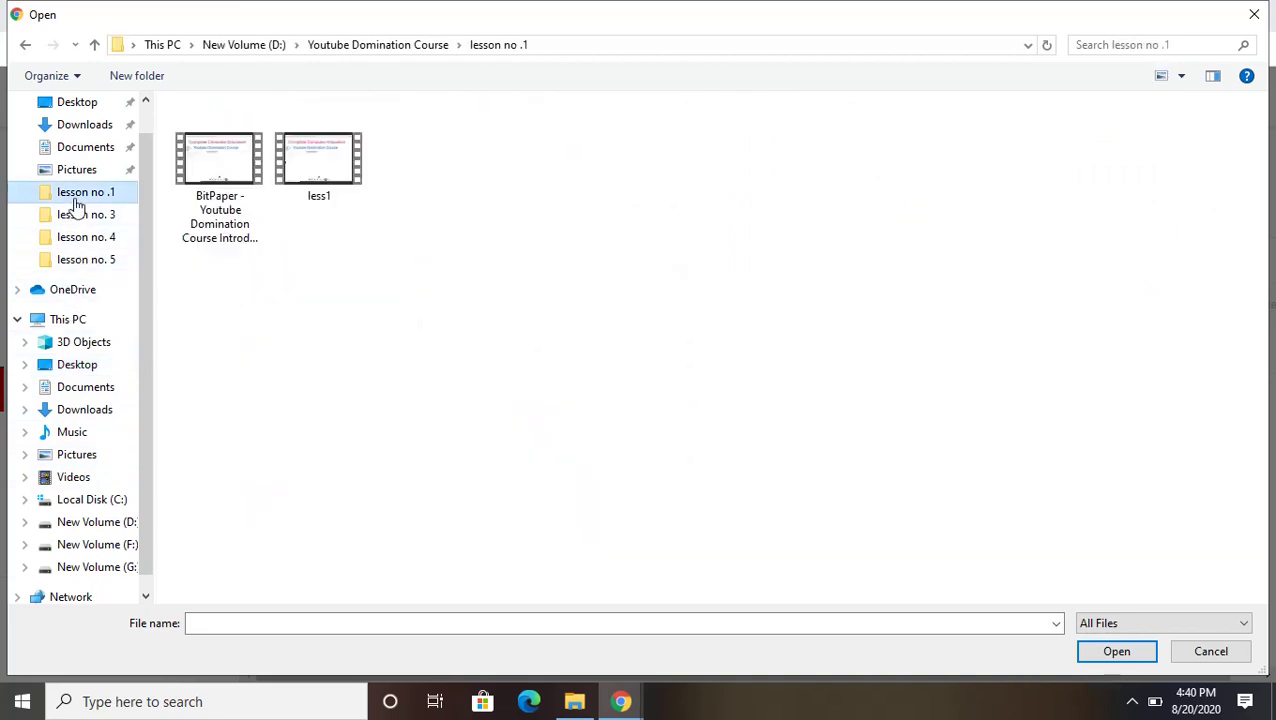
pyautogui.click(74, 218)
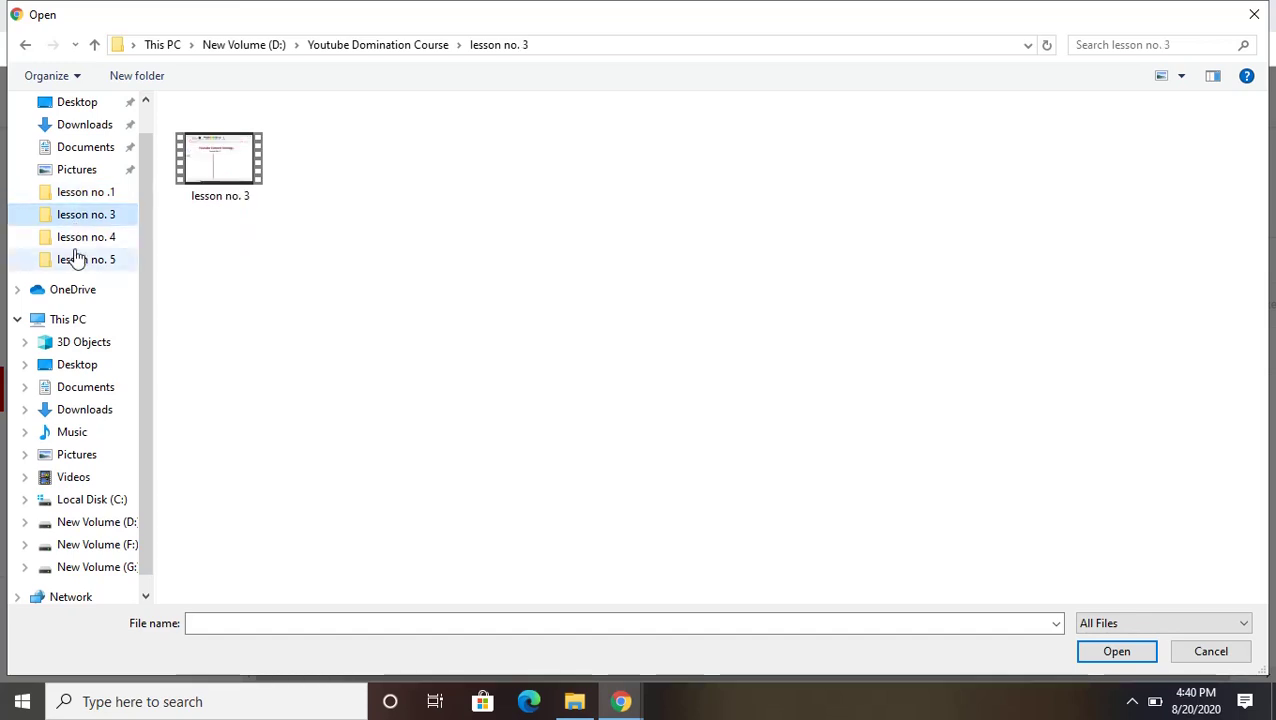
pyautogui.click(78, 257)
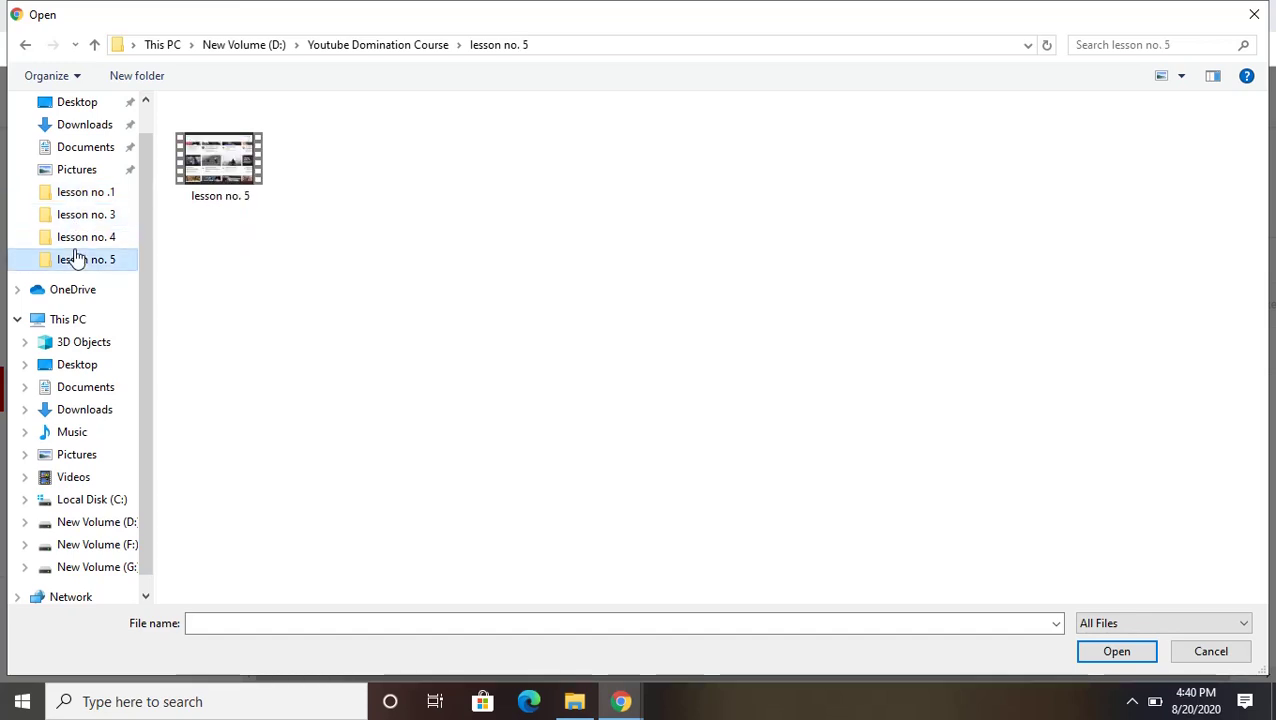
pyautogui.click(220, 158)
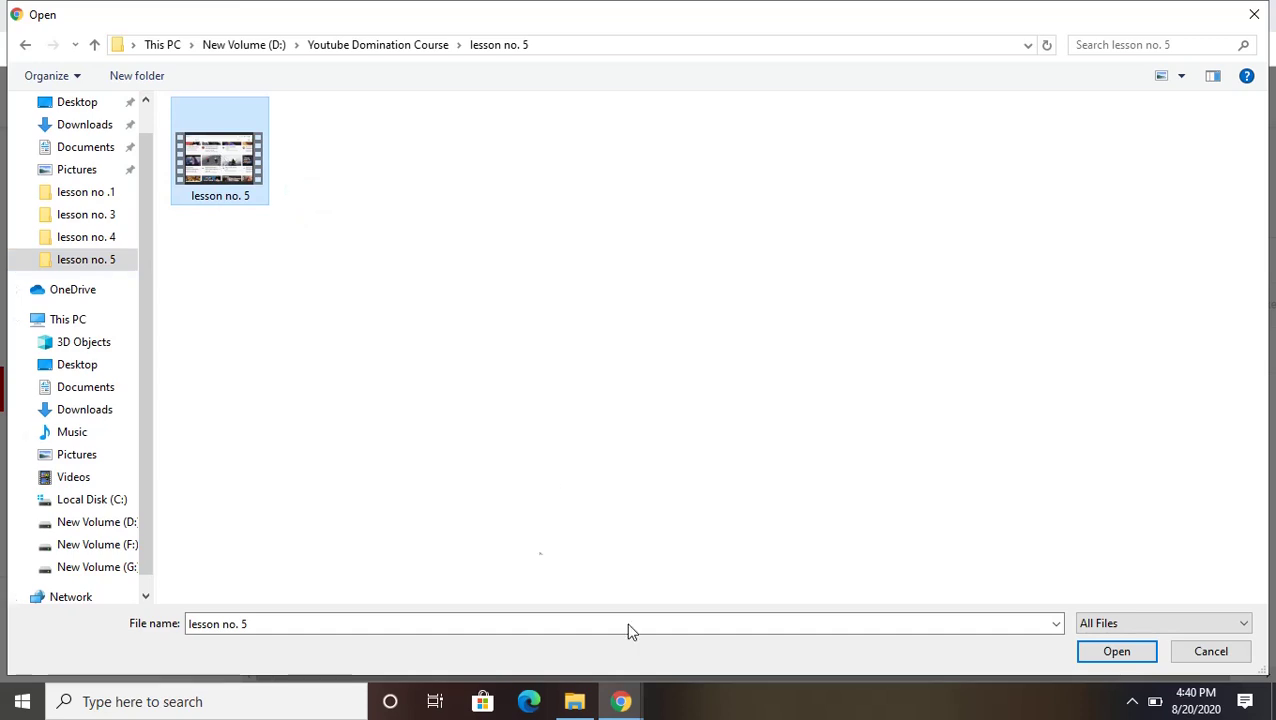
pyautogui.click(1112, 660)
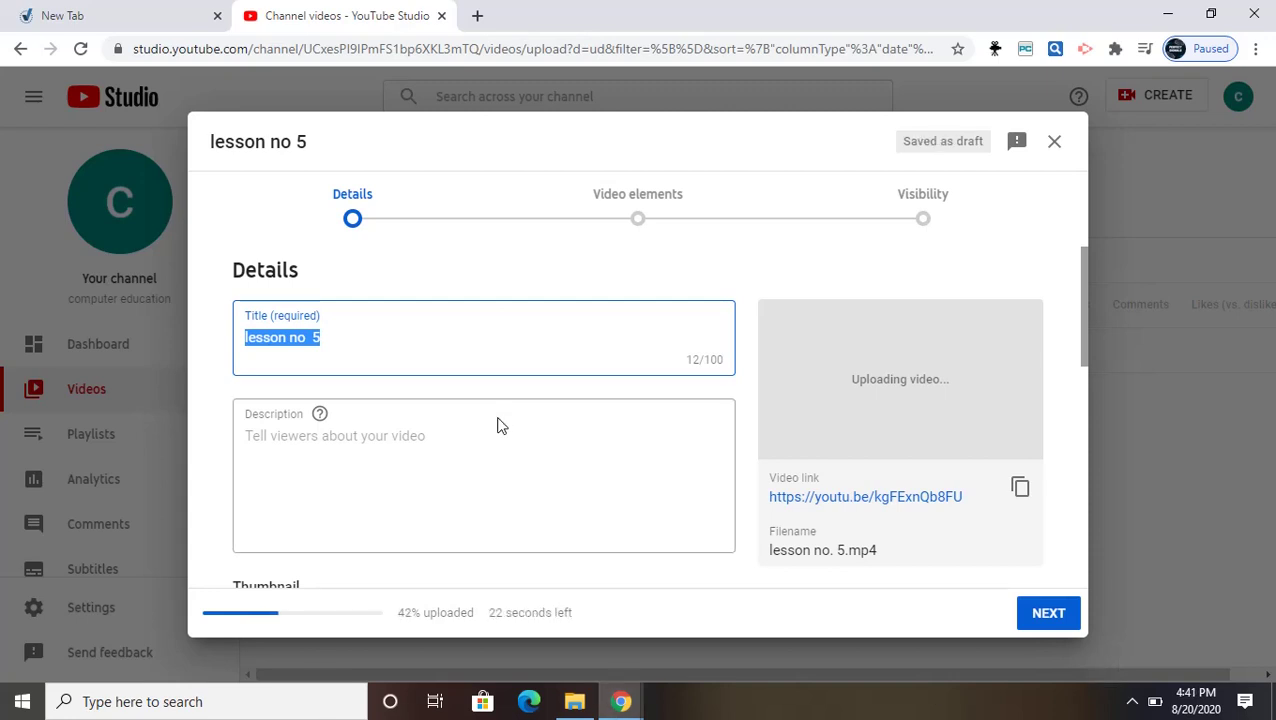
# - Replace the default video title with "youtube domination course ! how to upload youtube video"
pyautogui.click(487, 340)
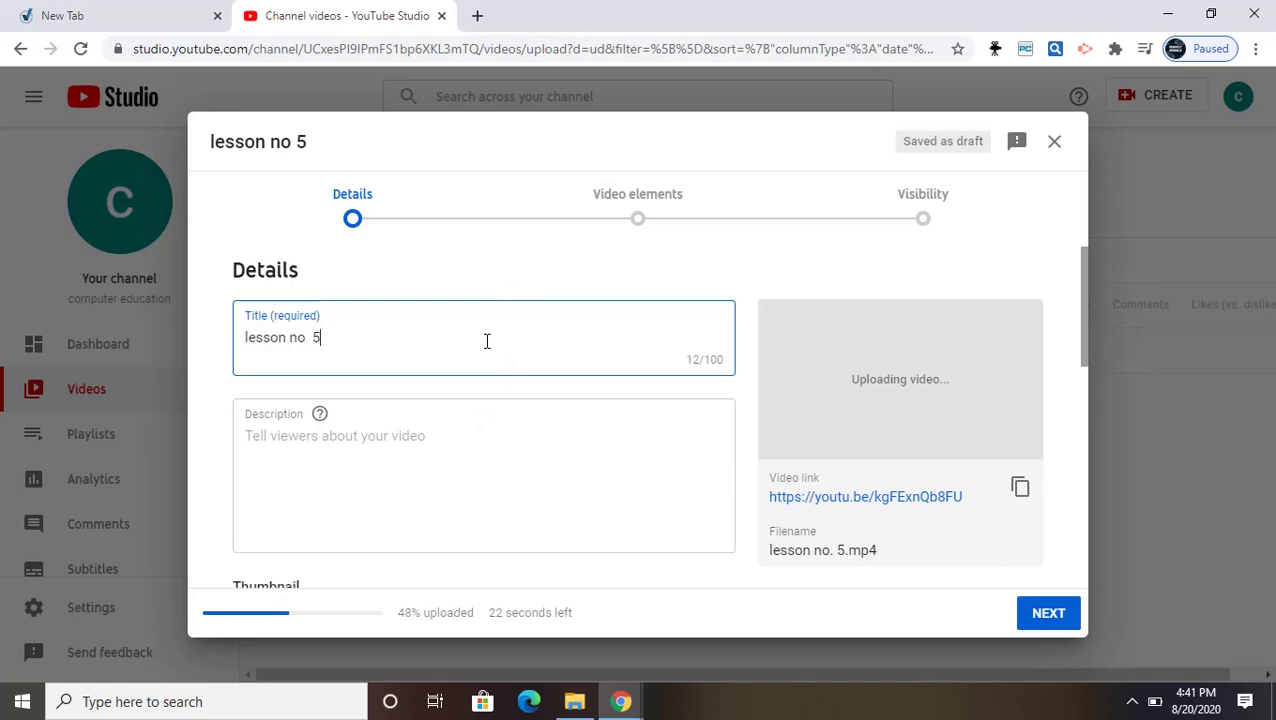
pyautogui.press('BackSpace')
pyautogui.press('BackSpace')
pyautogui.press('BackSpace')
pyautogui.press('BackSpace')
pyautogui.press('BackSpace')
pyautogui.press('BackSpace')
pyautogui.press('BackSpace')
pyautogui.press('BackSpace')
pyautogui.press('BackSpace')
pyautogui.press('BackSpace')
pyautogui.press('BackSpace')
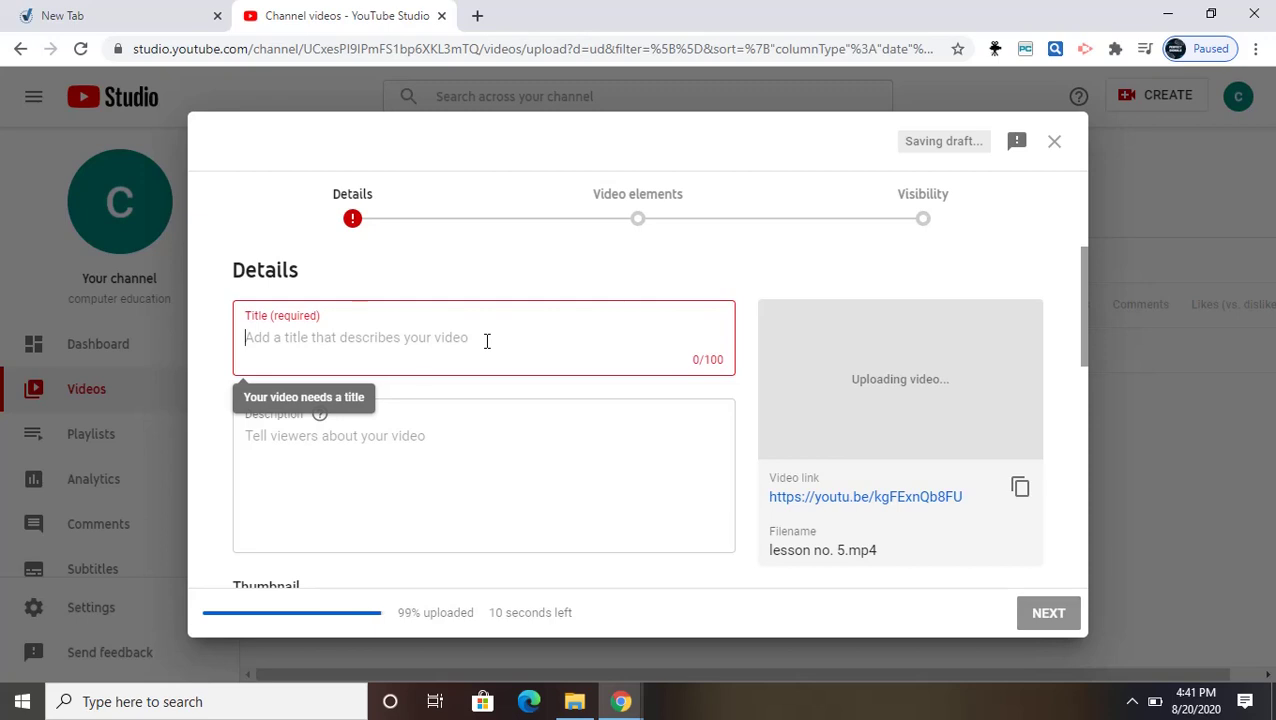
pyautogui.write('yo')
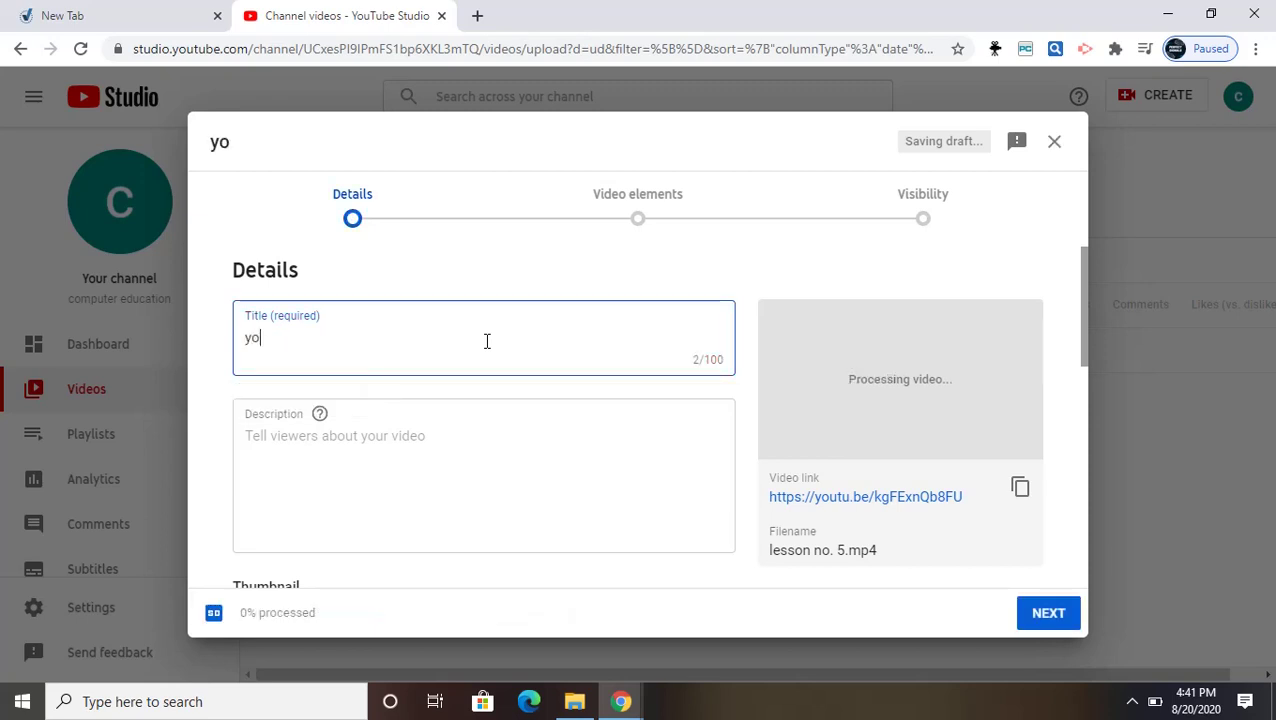
pyautogui.write('utube ')
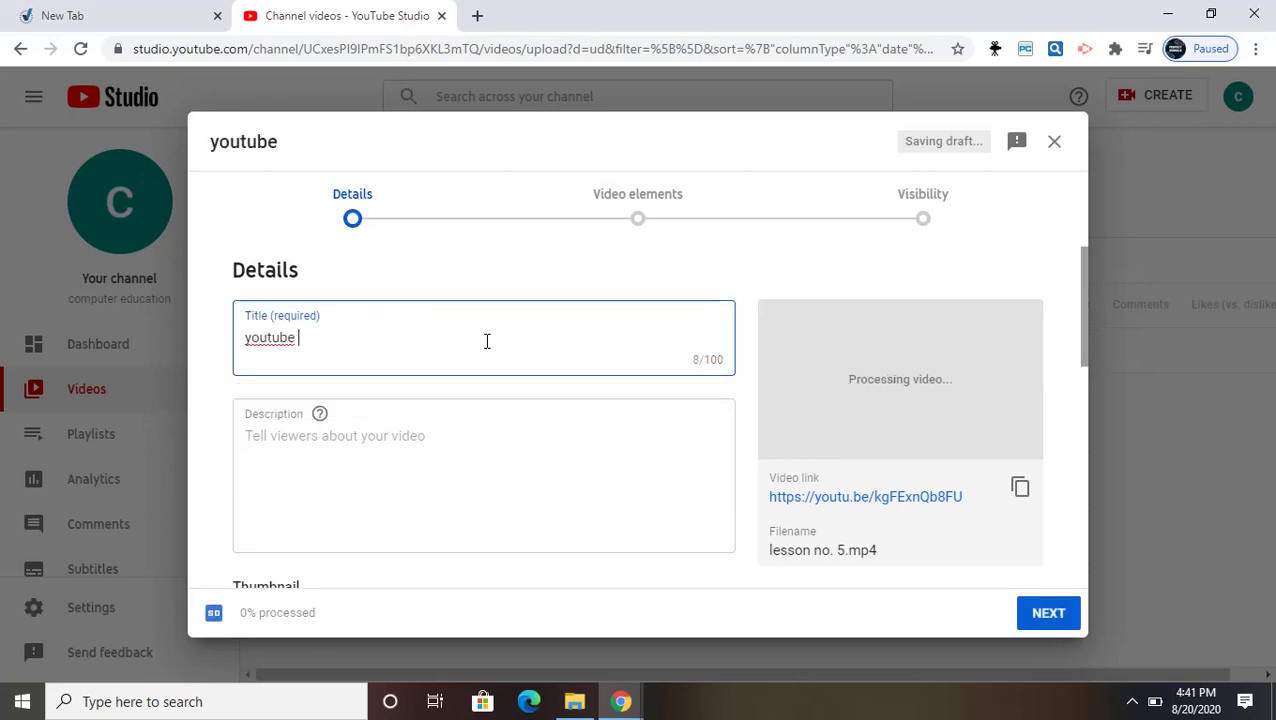
pyautogui.write('domin')
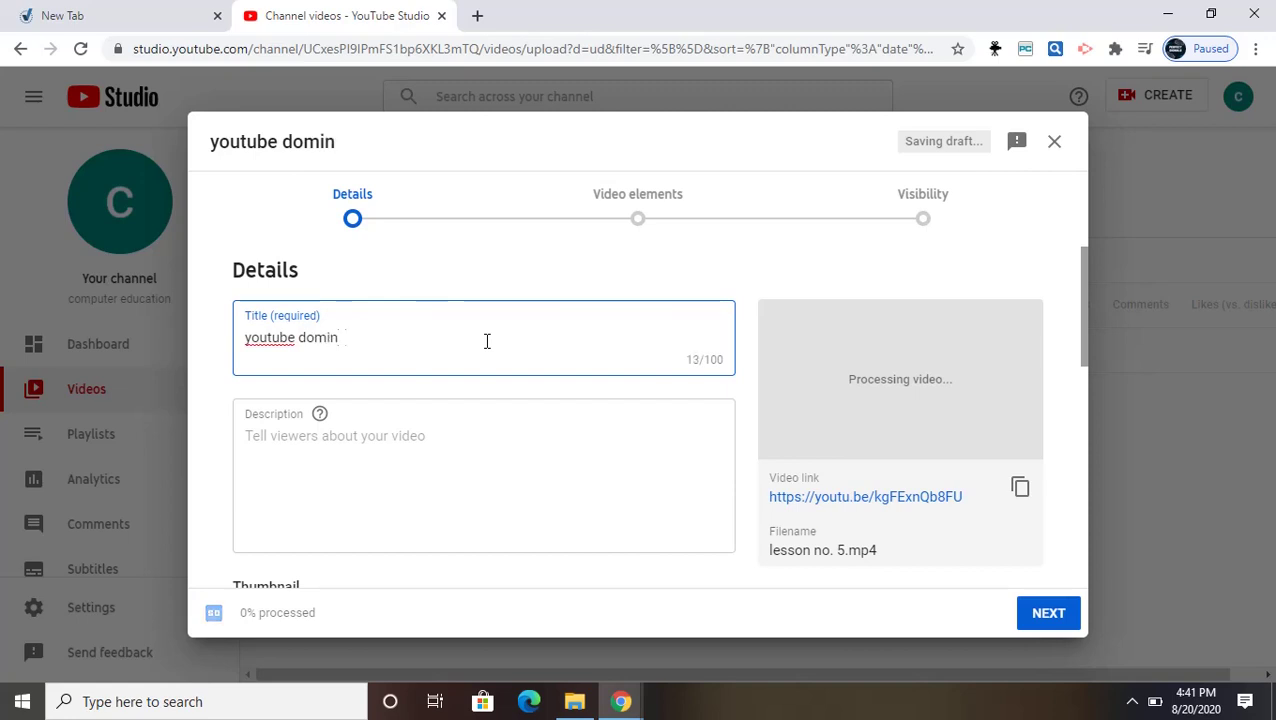
pyautogui.write('ation ')
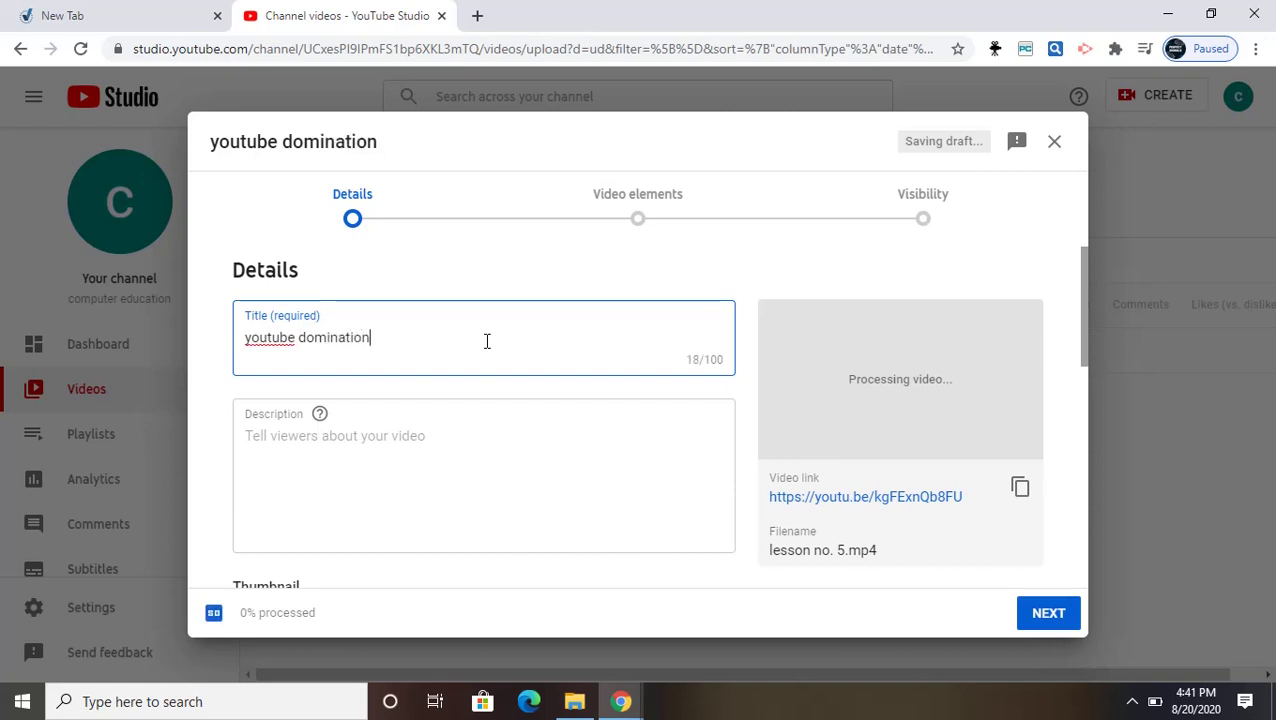
pyautogui.write('cou')
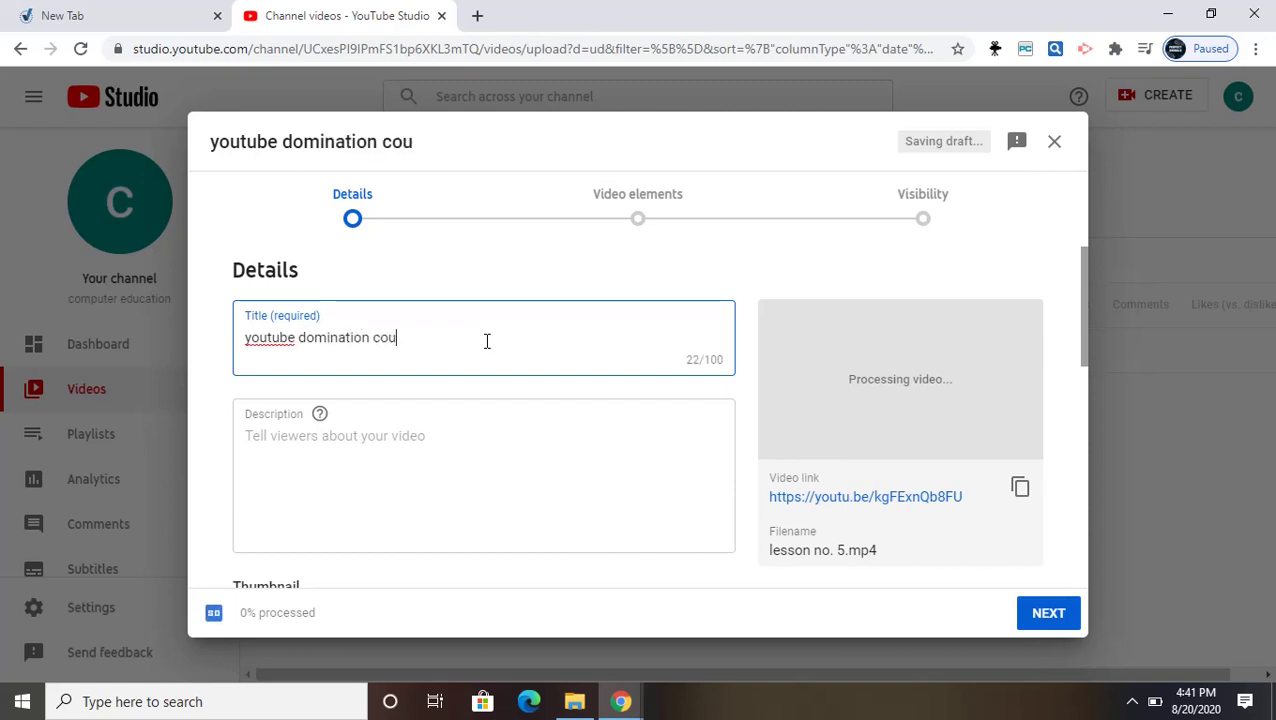
pyautogui.write('rse')
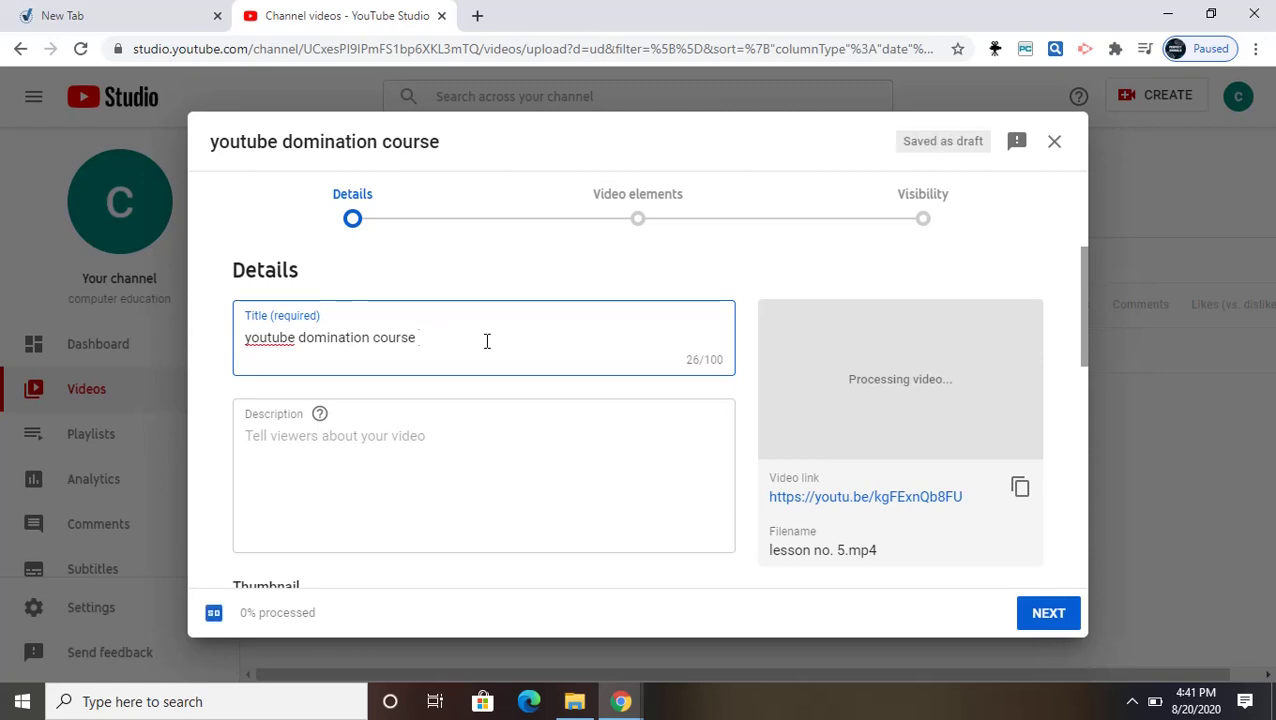
pyautogui.write('!11')
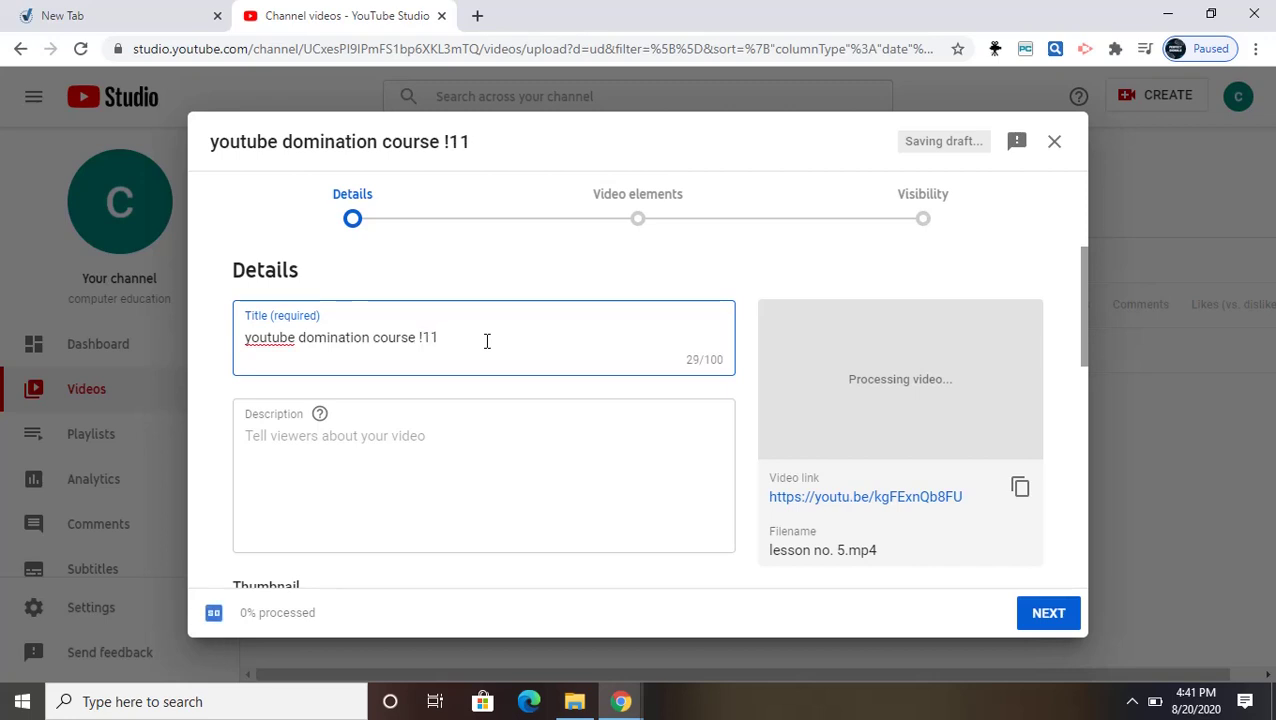
pyautogui.press('BackSpace')
pyautogui.press('BackSpace')
pyautogui.write('how to')
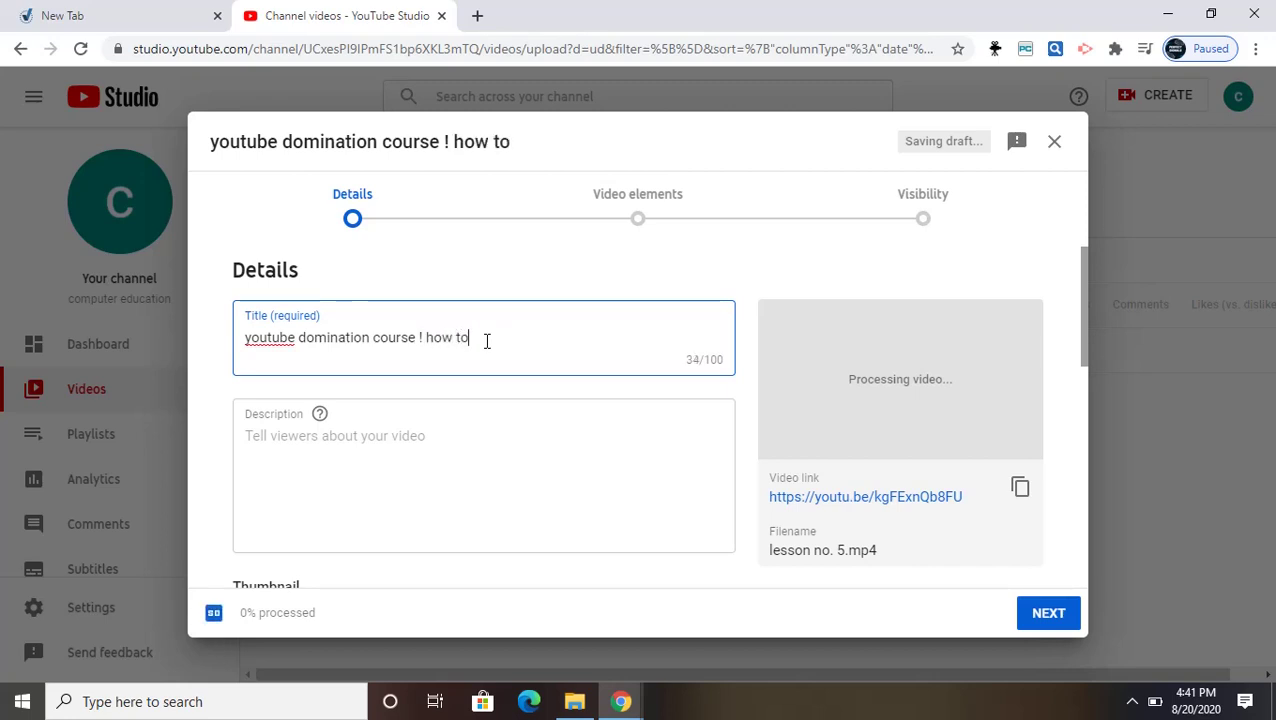
pyautogui.write(' upload ')
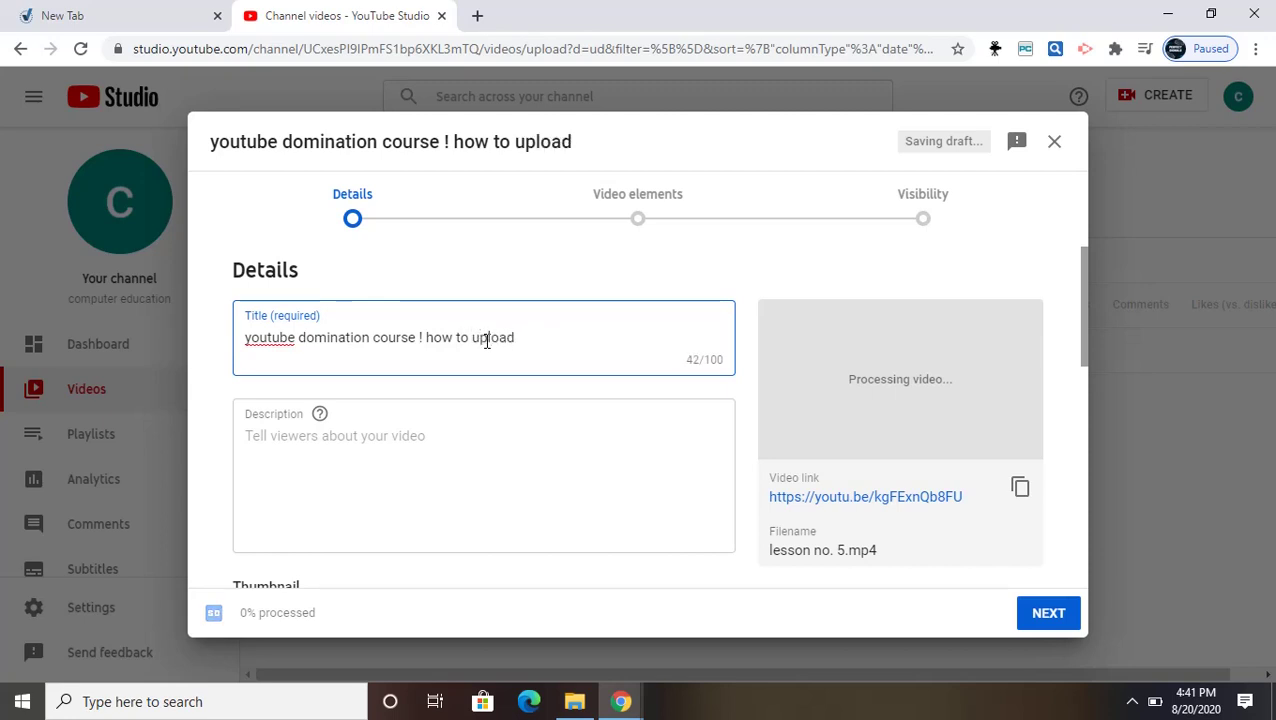
pyautogui.write('youtu')
pyautogui.write('be')
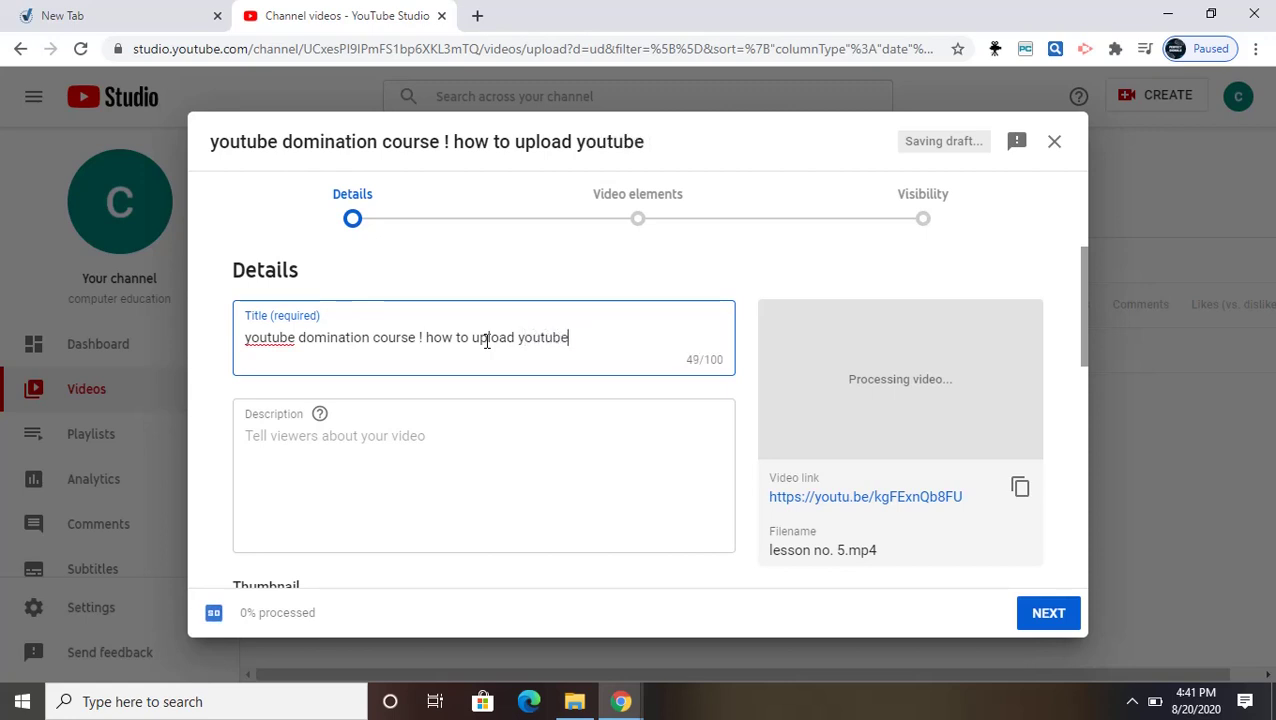
pyautogui.write(' vide')
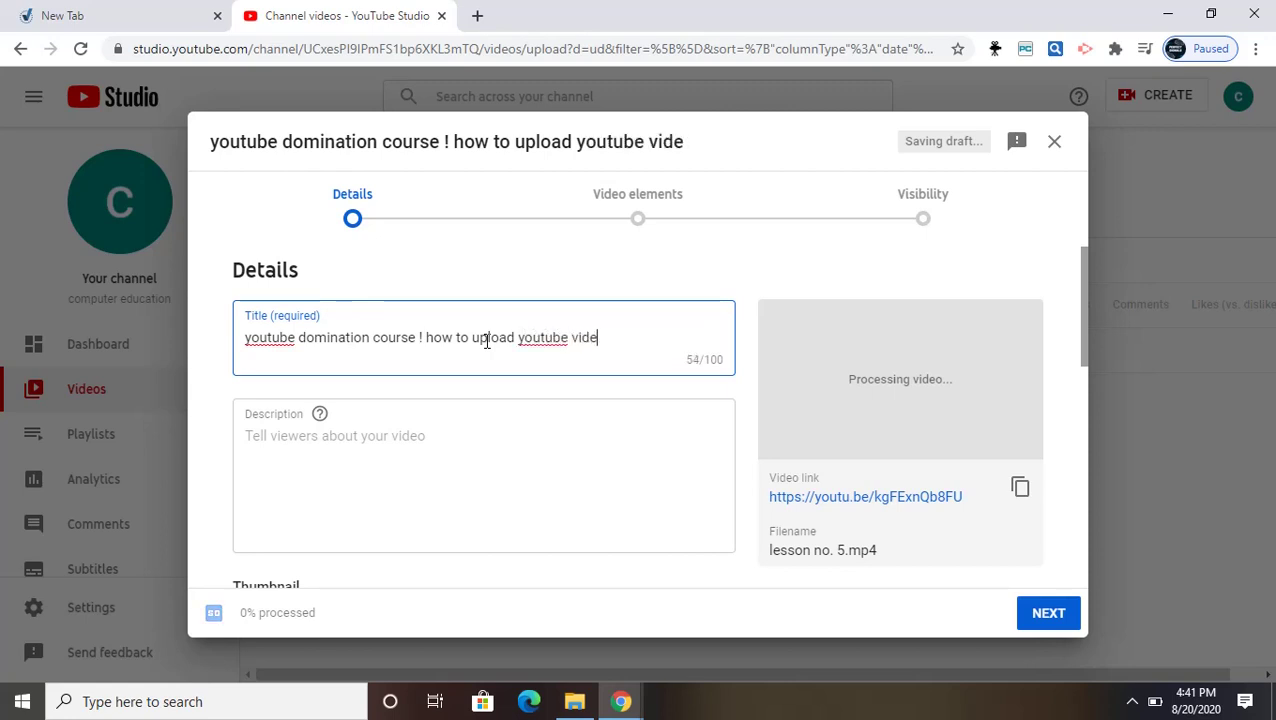
pyautogui.write('o')
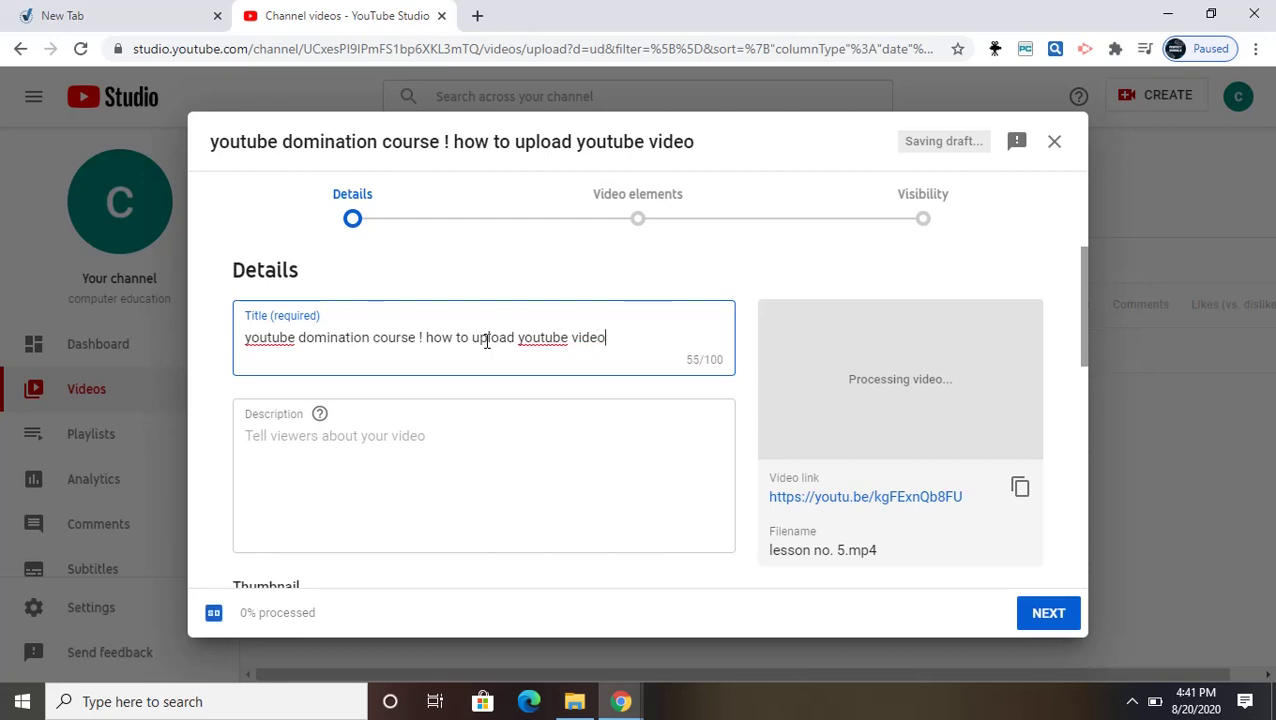
pyautogui.moveTo(487, 341); pyautogui.dragTo(1118, 405)
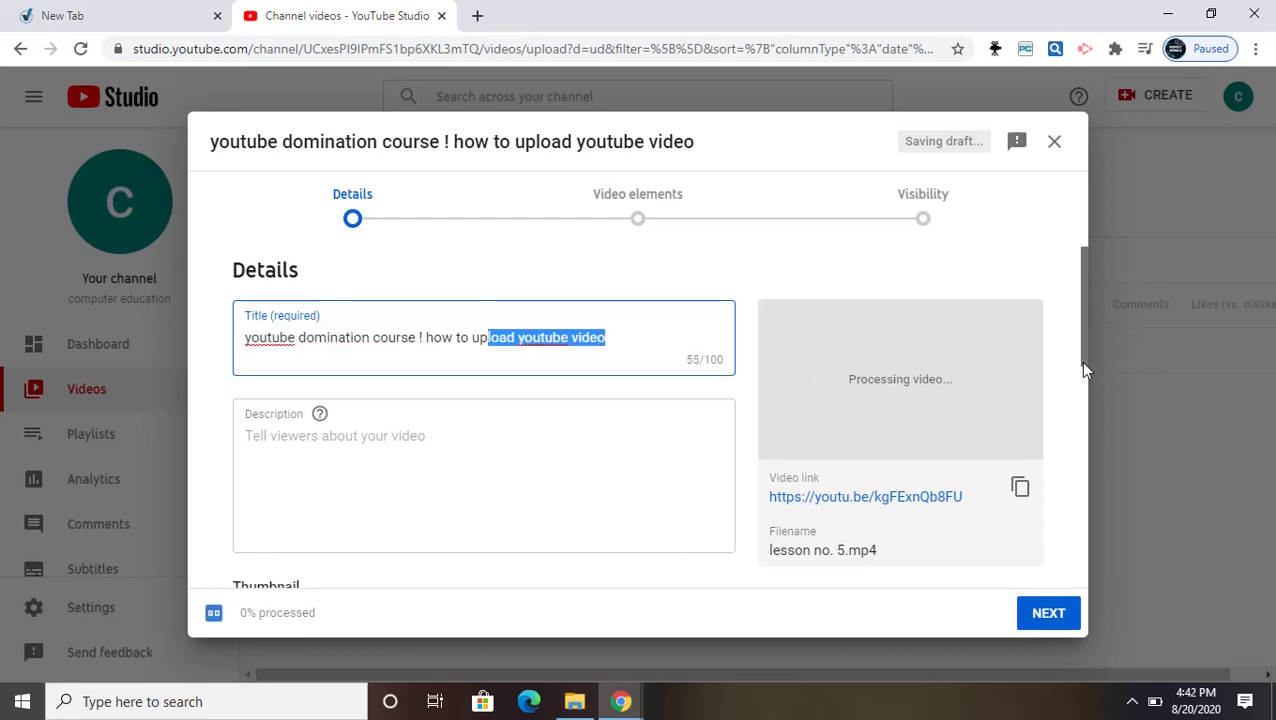
# - Enter "how to upload video" as the first line of the video description
pyautogui.moveTo(1079, 328); pyautogui.dragTo(1086, 376)
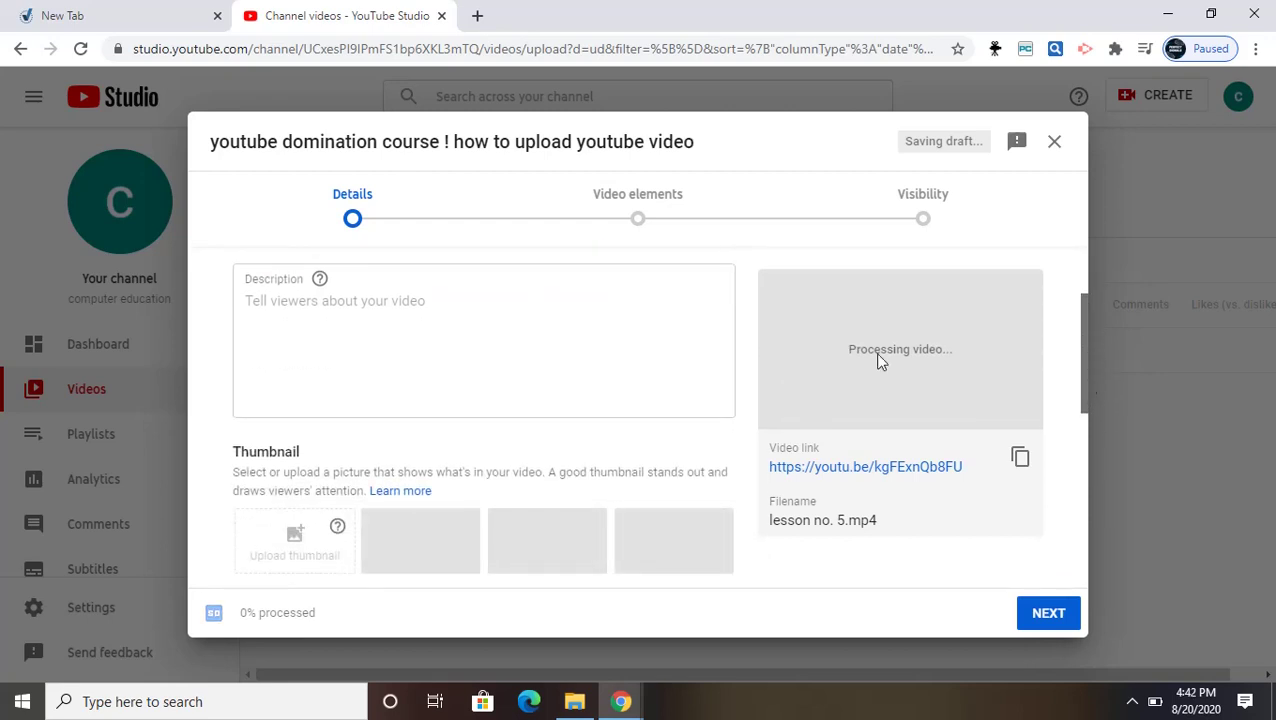
pyautogui.click(359, 314)
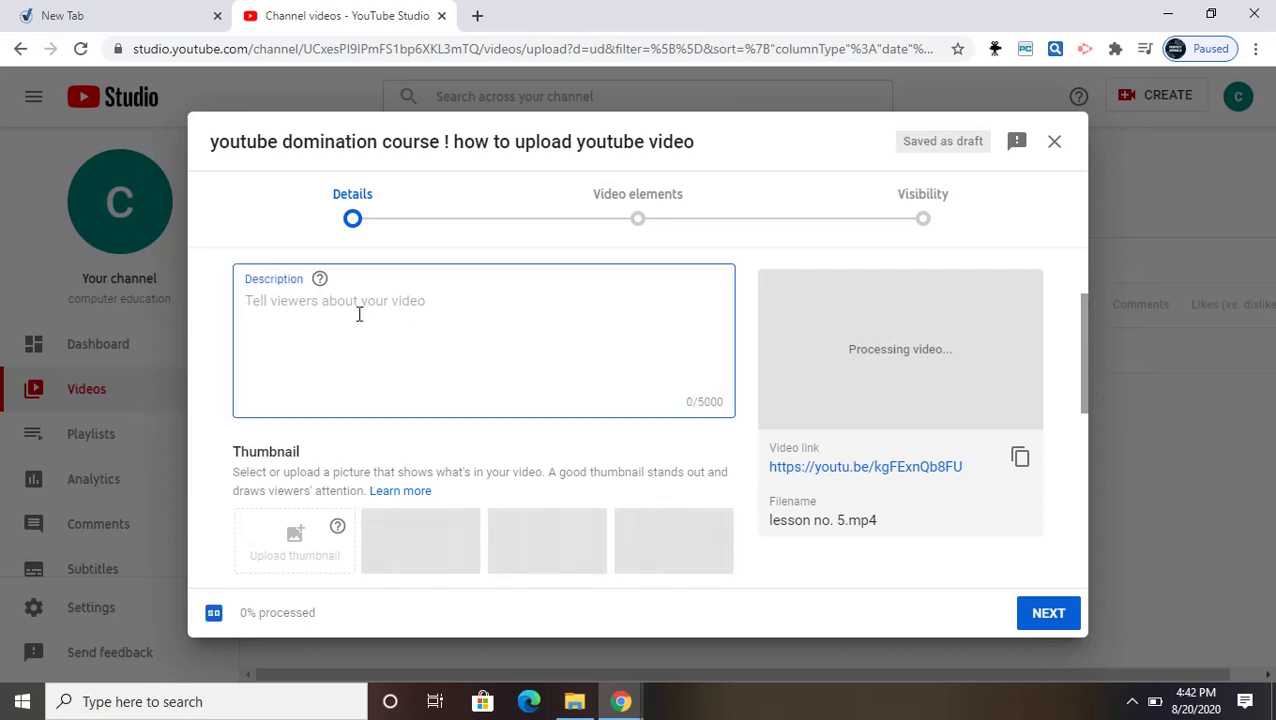
pyautogui.write('h')
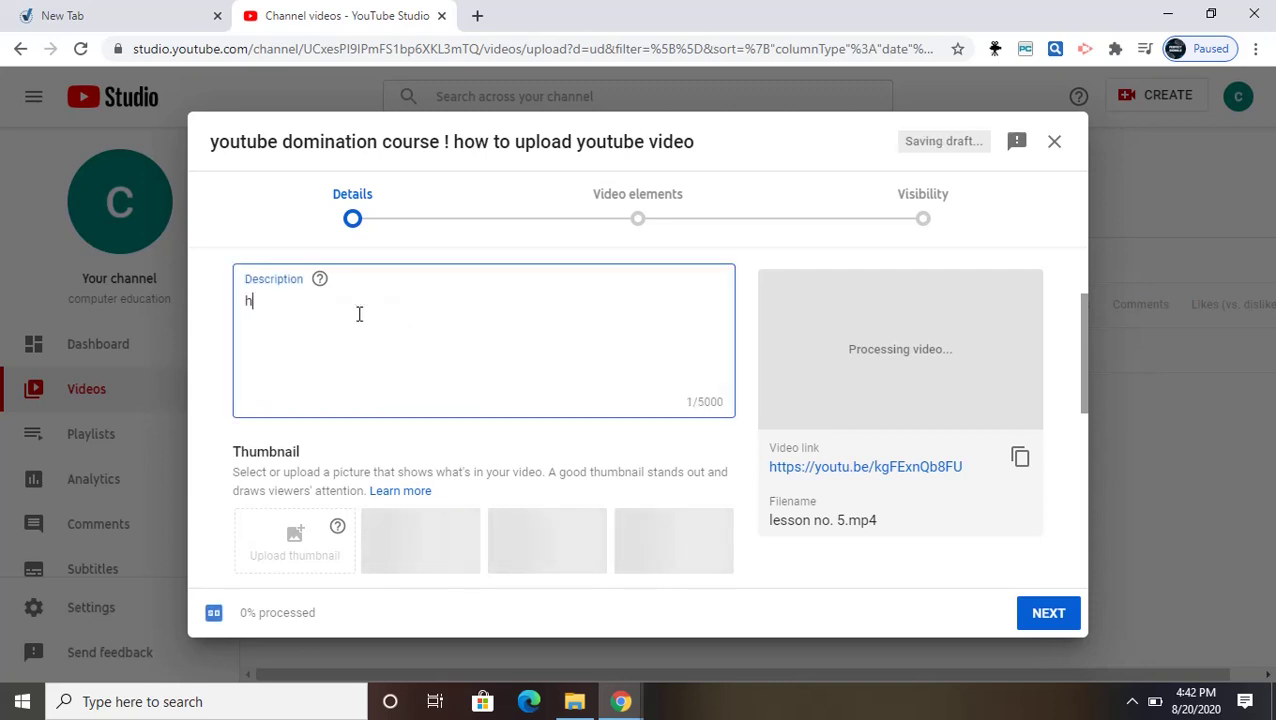
pyautogui.write('oe')
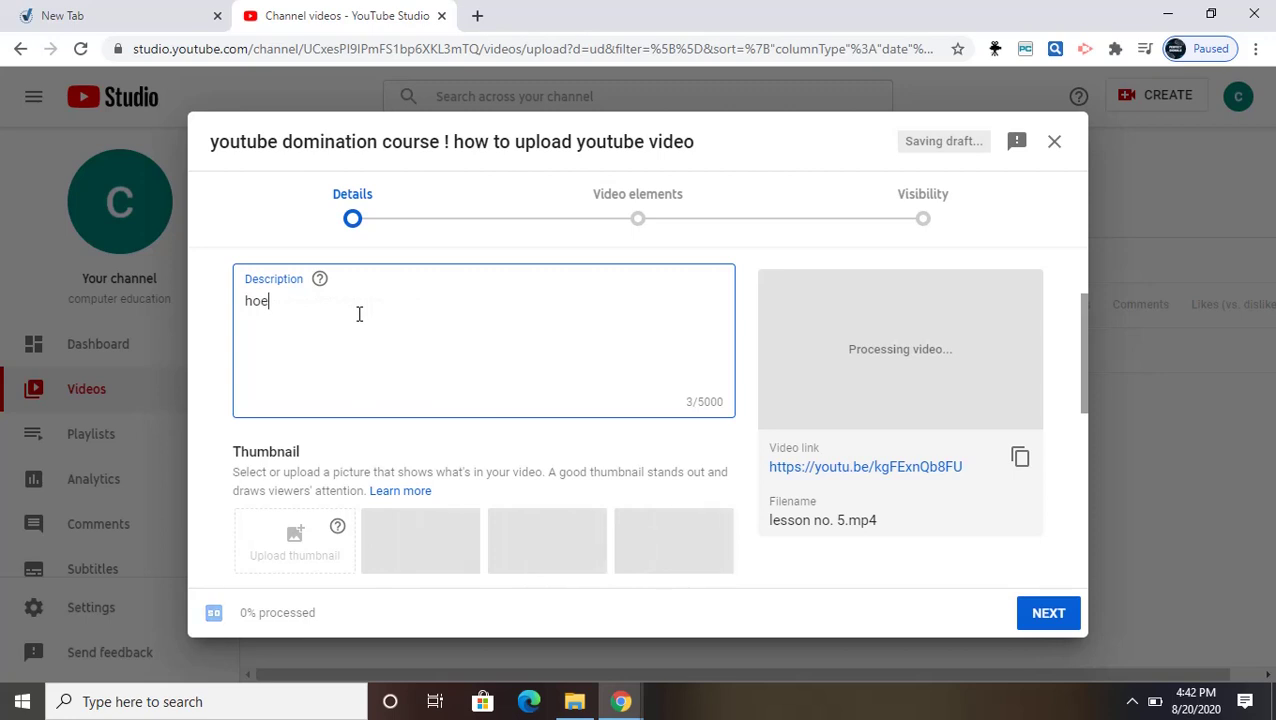
pyautogui.press('BackSpace')
pyautogui.write('w to upload video')
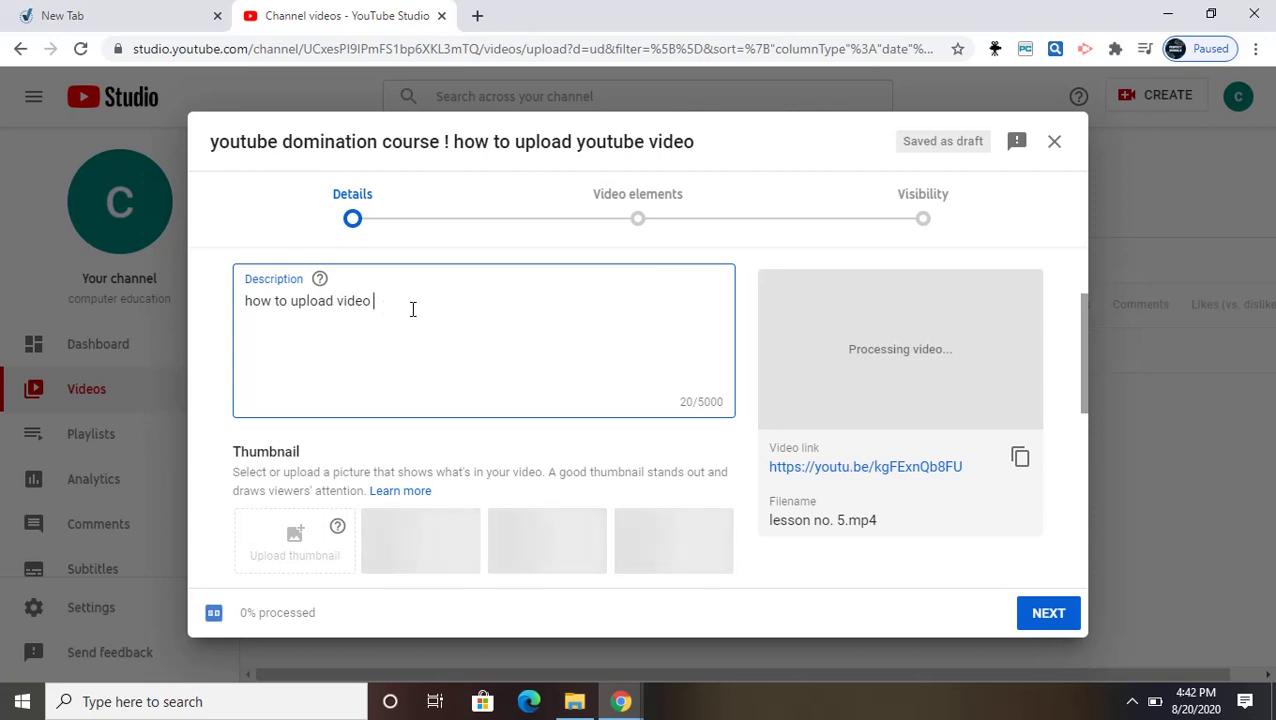
pyautogui.press('Return')
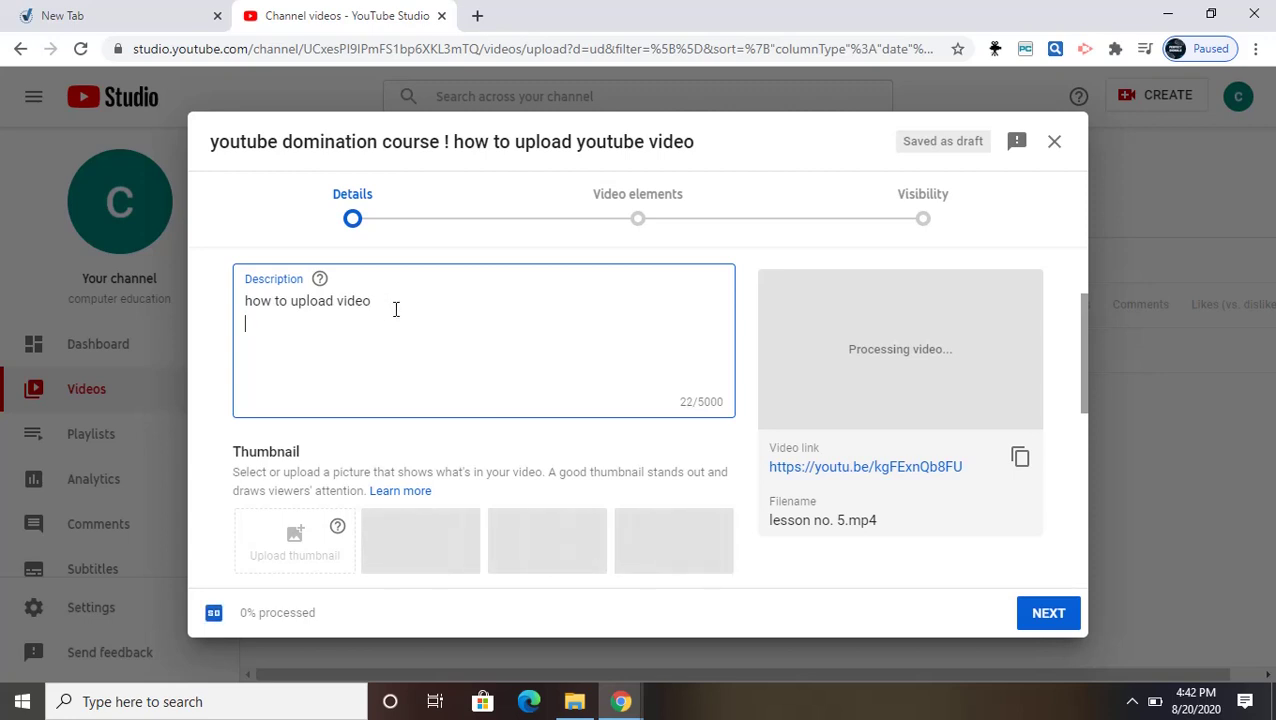
# - Add "share and subscribe video" as the second line of the description
pyautogui.write('sh')
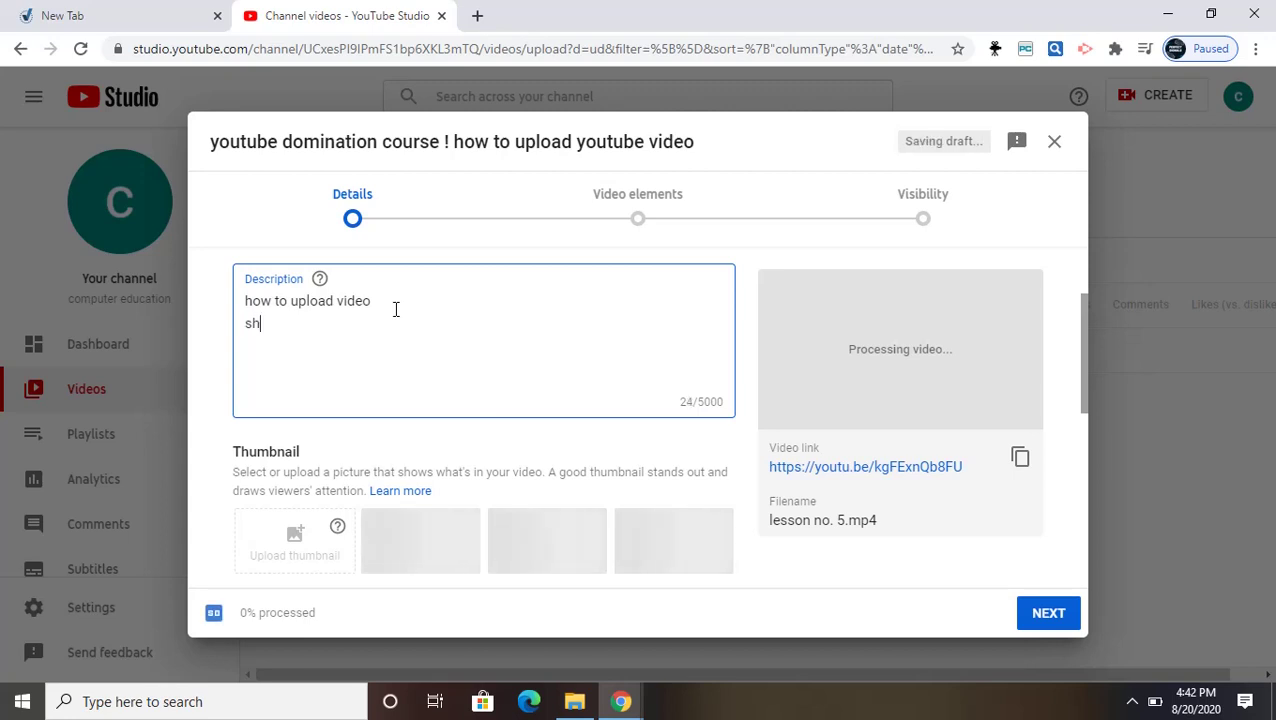
pyautogui.write('are')
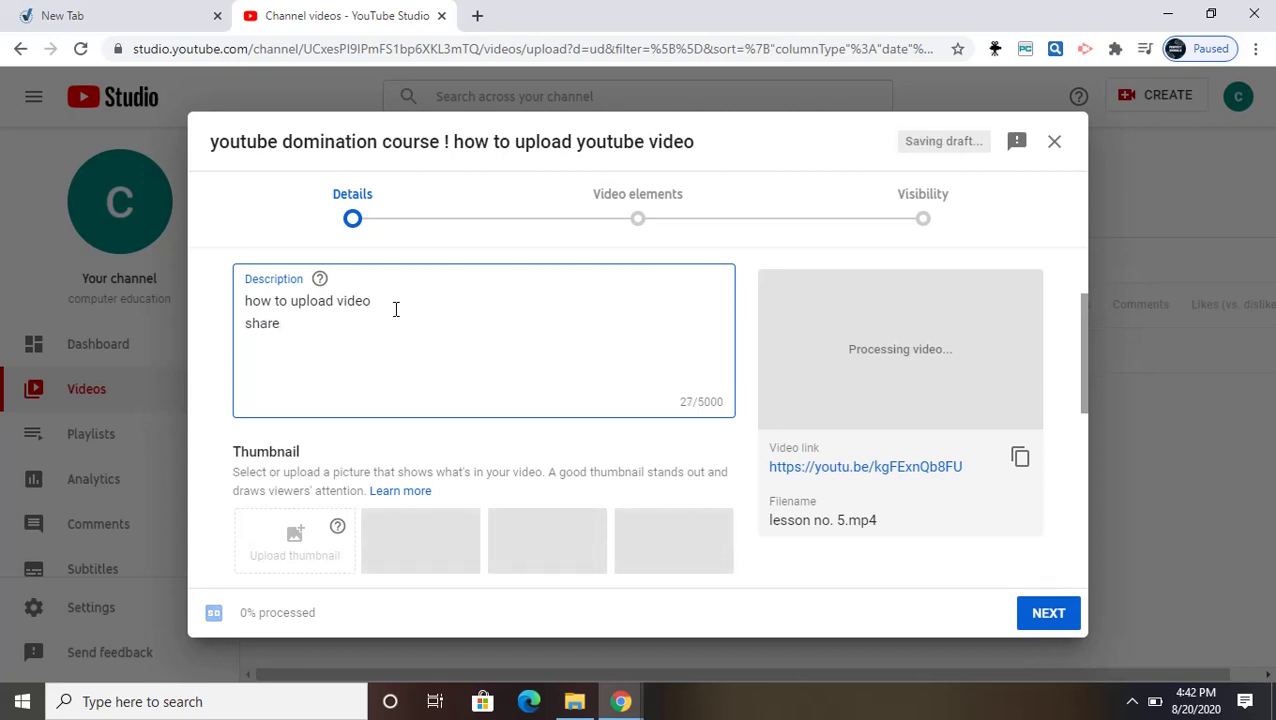
pyautogui.write(' and s')
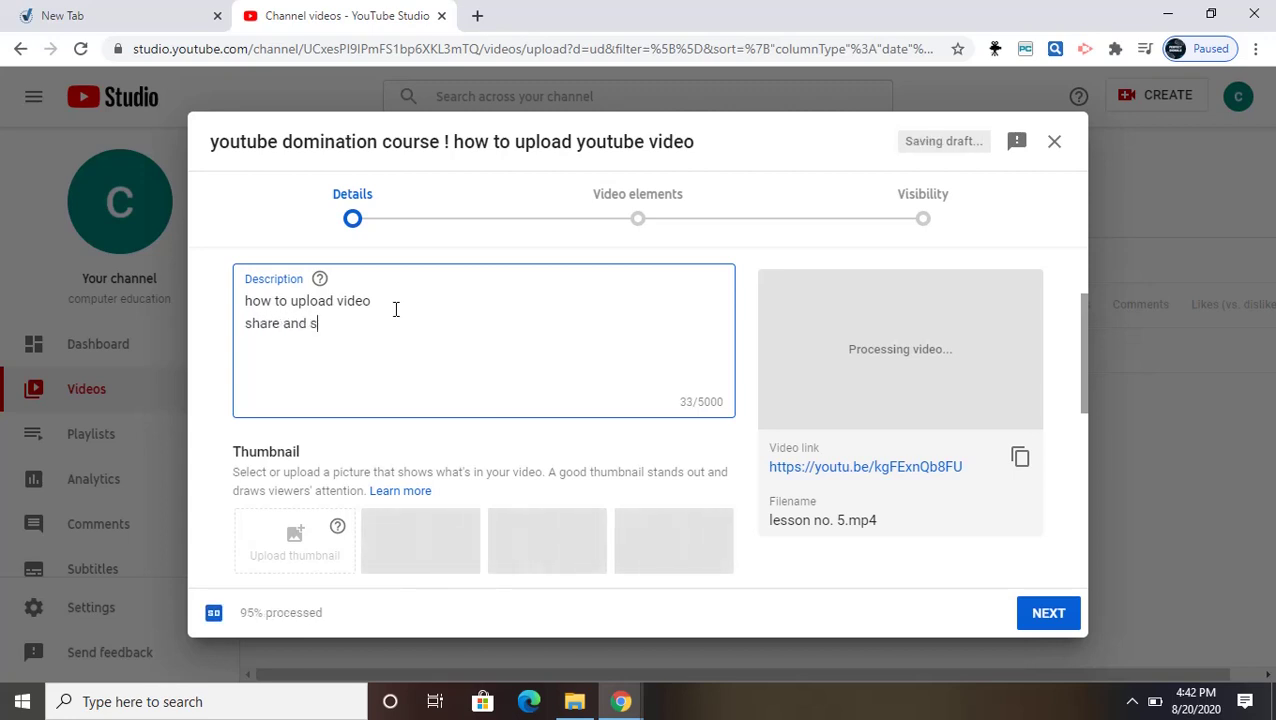
pyautogui.write('ubs')
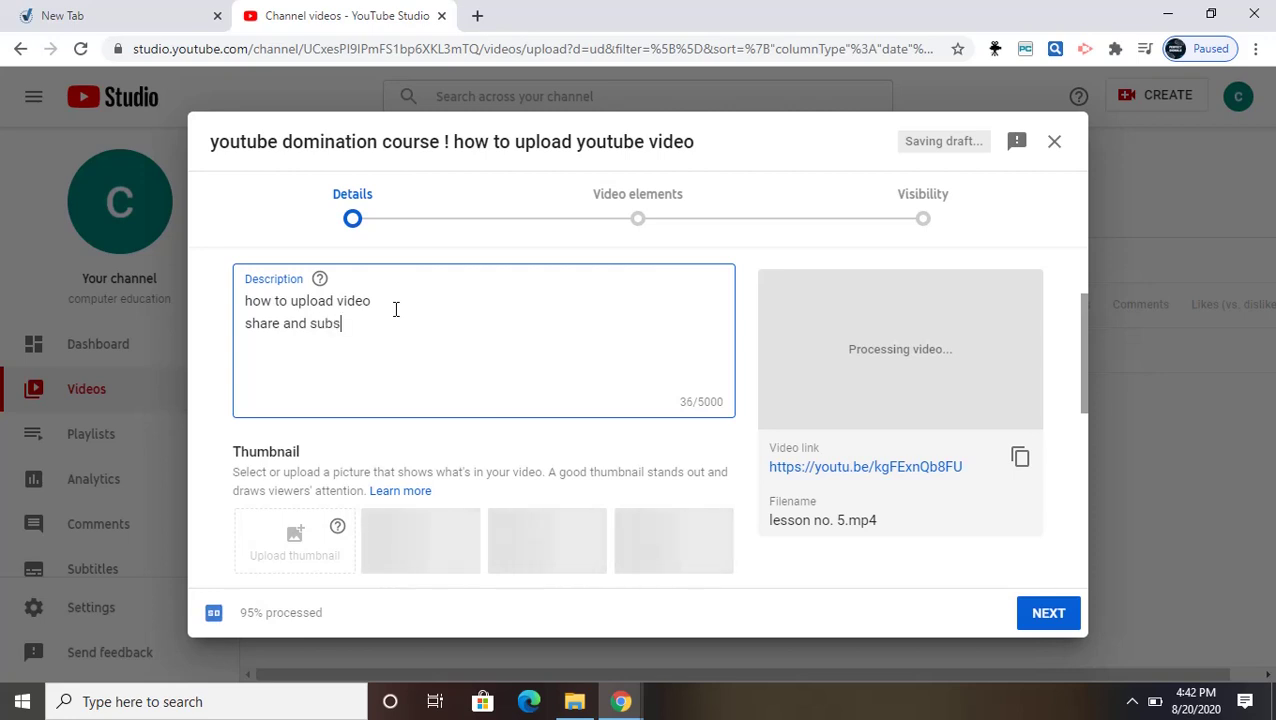
pyautogui.write('cribe ')
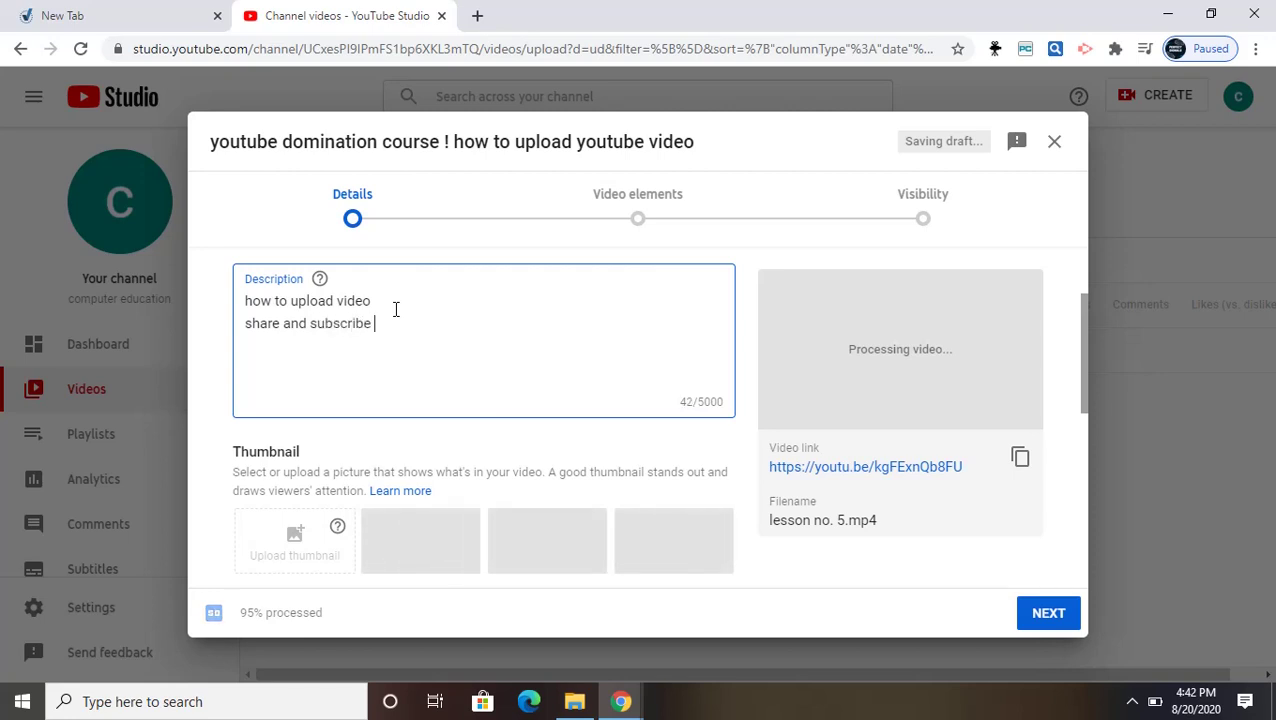
pyautogui.write('videp')
pyautogui.press('BackSpace')
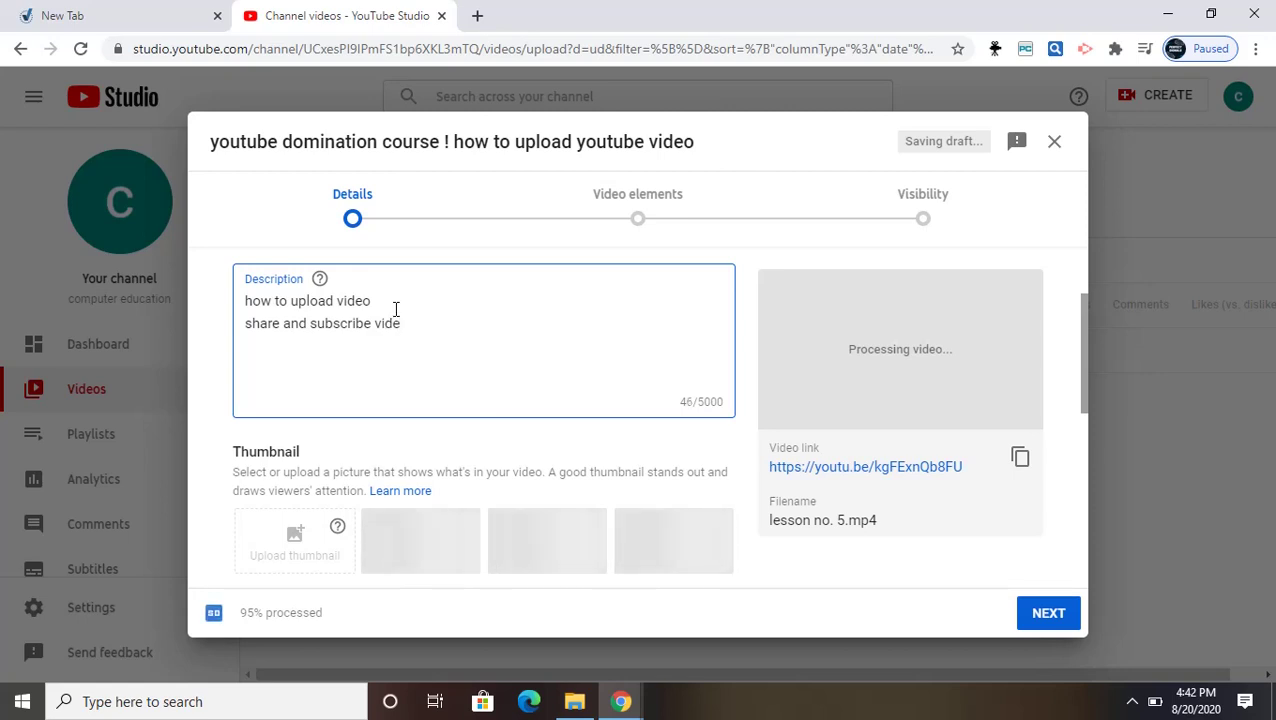
pyautogui.write('o')
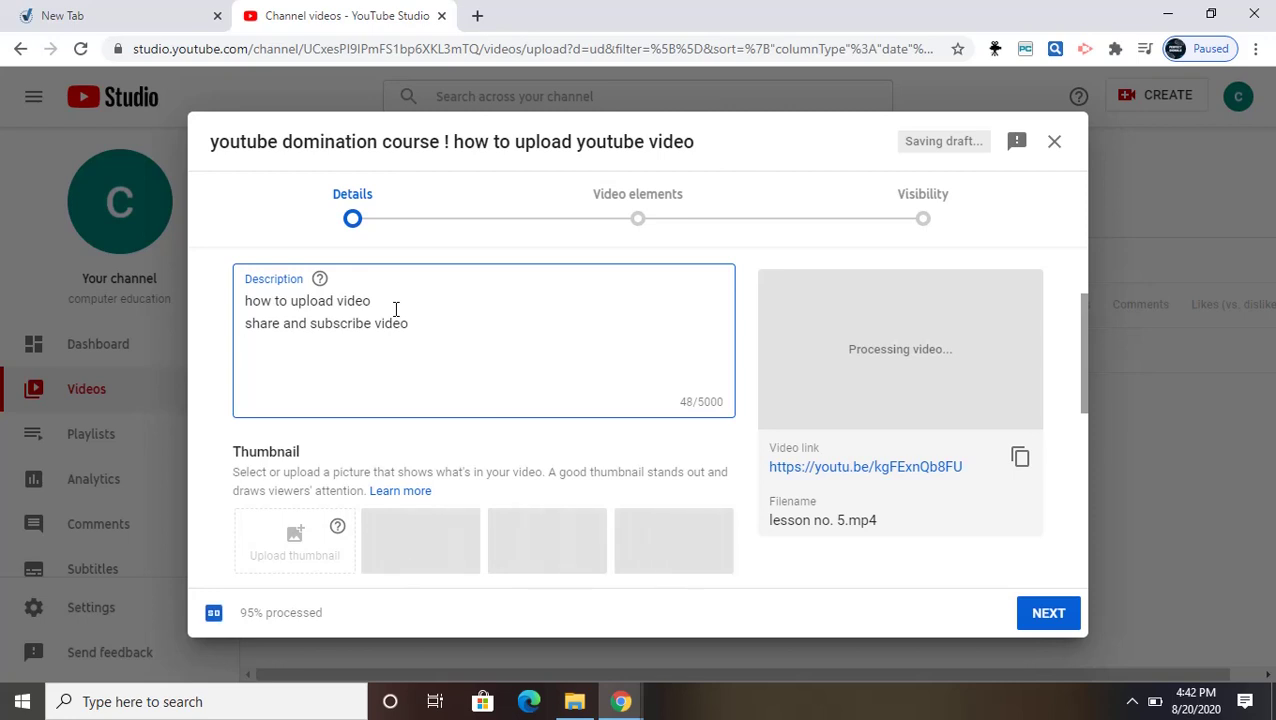
# - Add a third description line reading "facebook :"
pyautogui.write(' f')
pyautogui.write('ce')
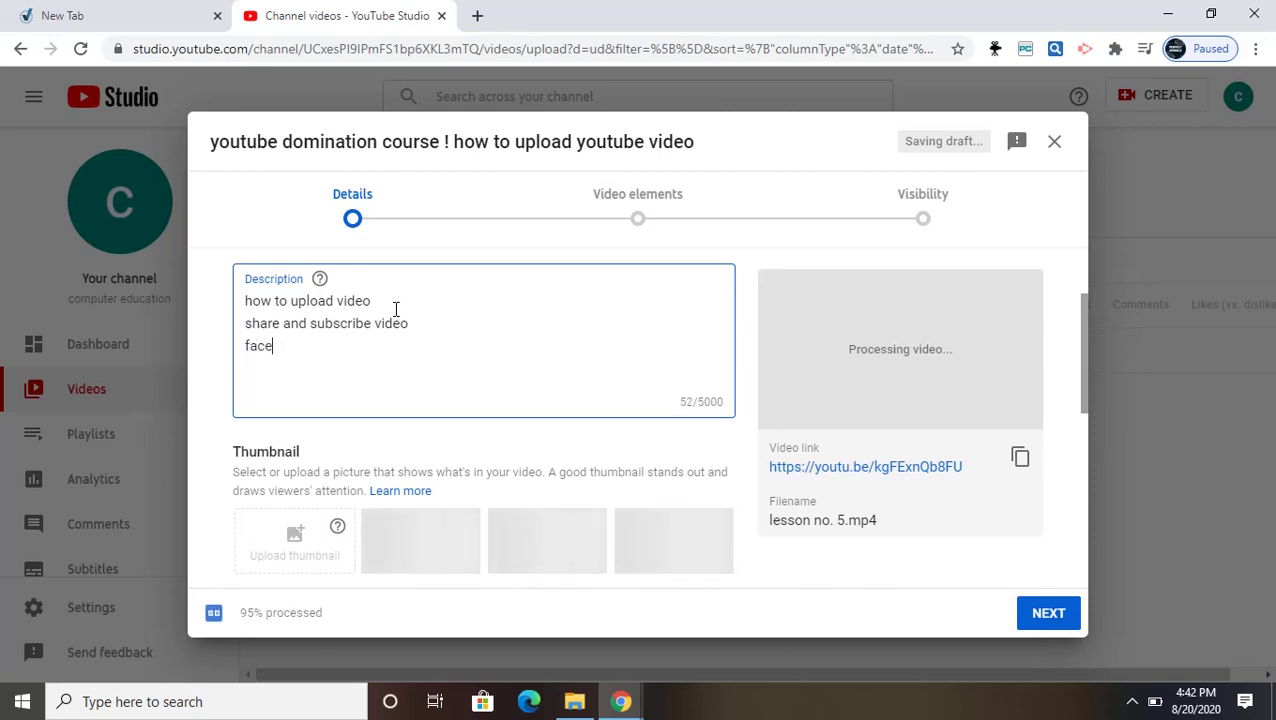
pyautogui.write('bi')
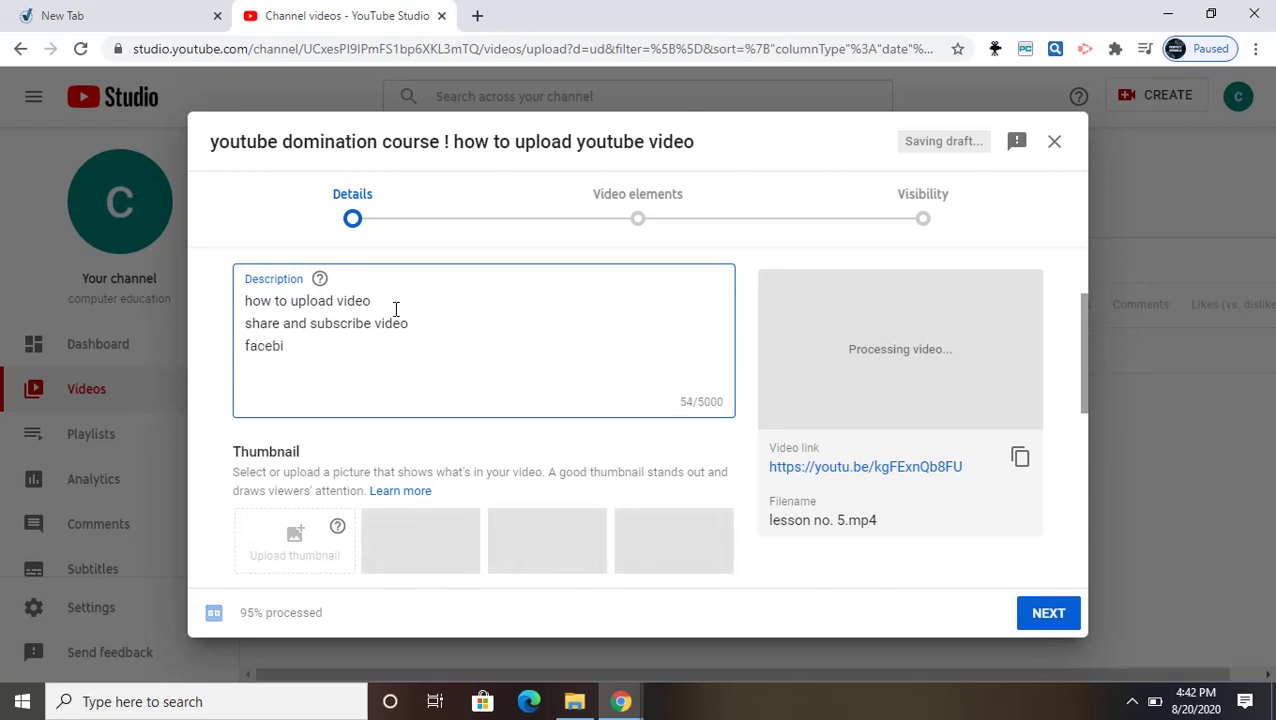
pyautogui.write('oomk')
pyautogui.press('BackSpace')
pyautogui.press('BackSpace')
pyautogui.write('k')
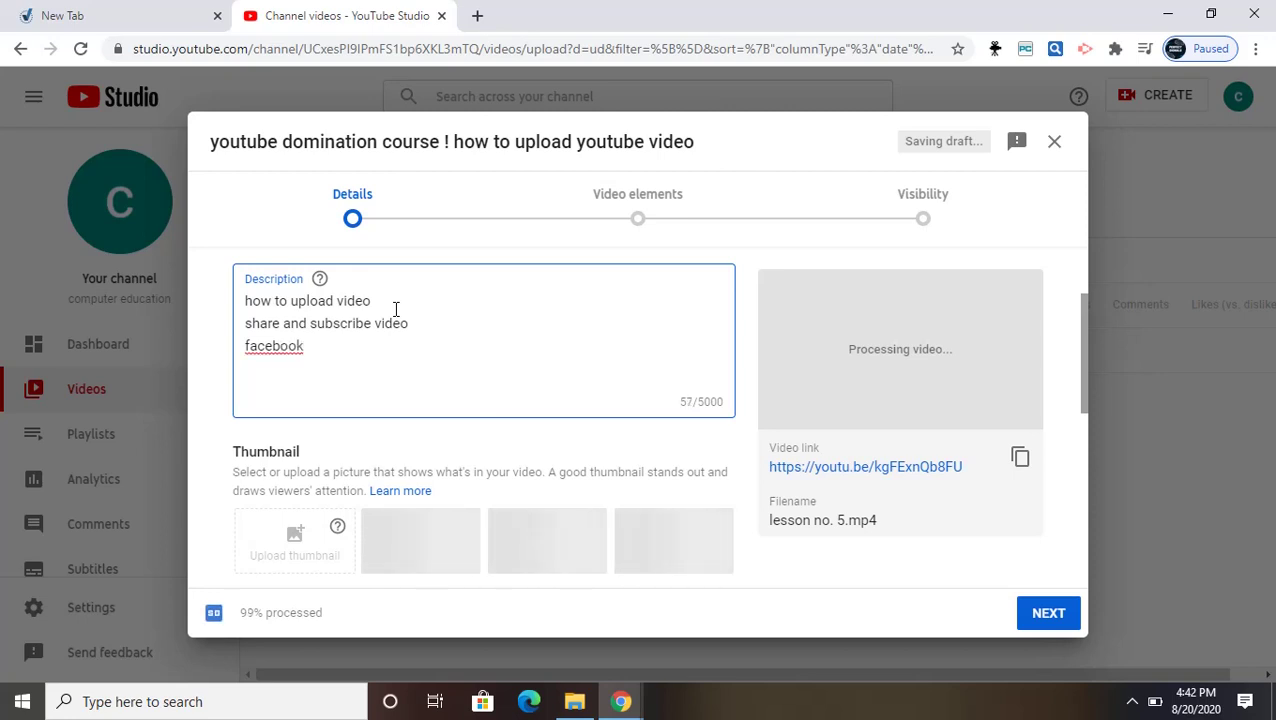
pyautogui.write(' :')
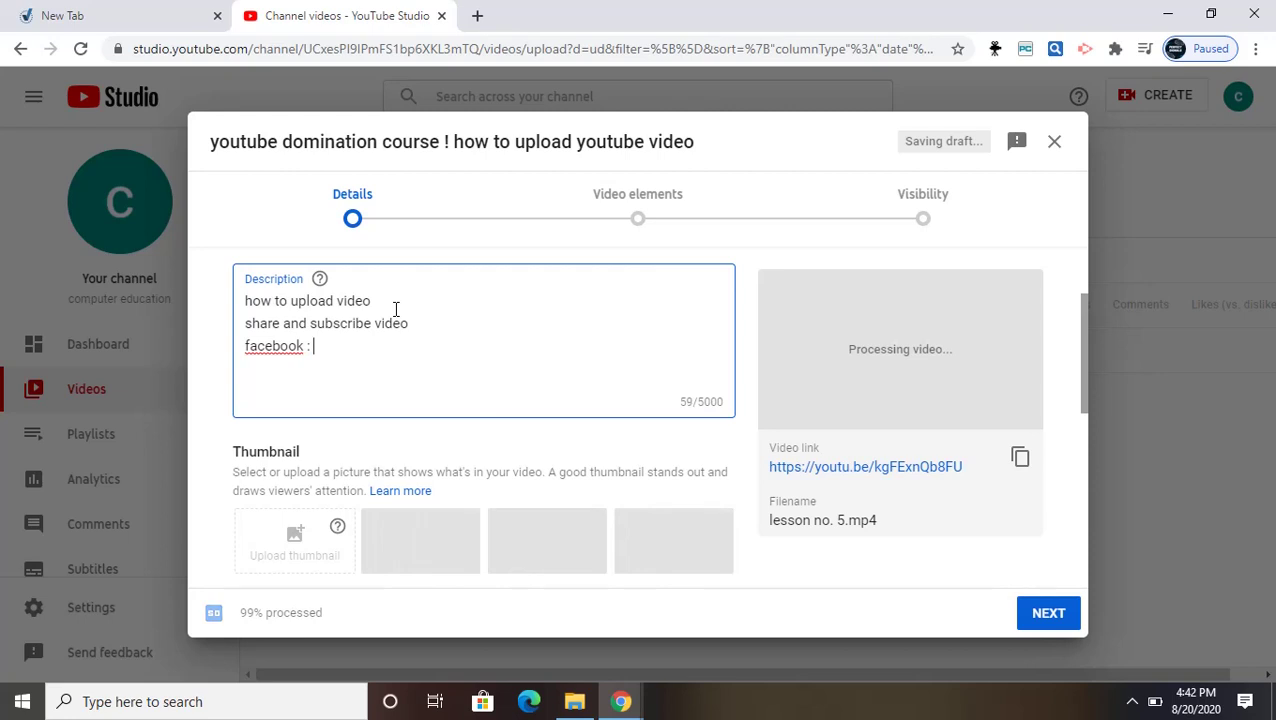
# - Add a fourth description line reading "instagram:" followed by a line break
pyautogui.write('in')
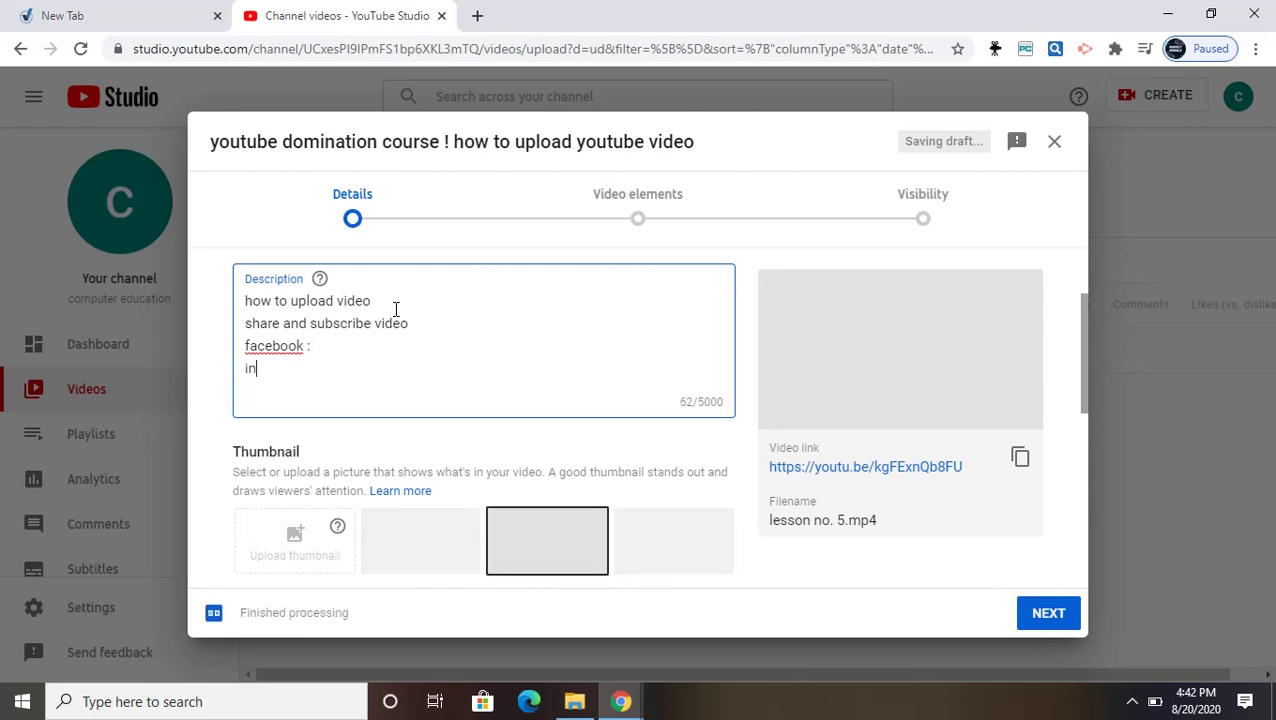
pyautogui.write('str')
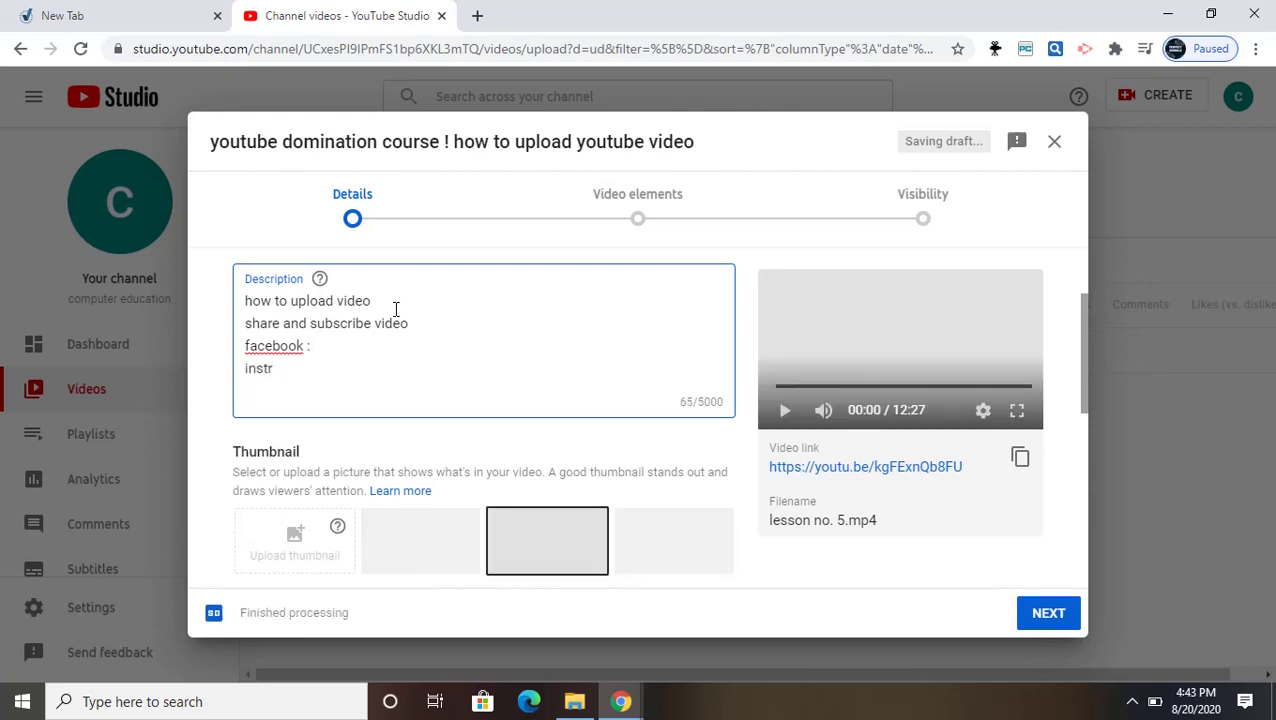
pyautogui.press('BackSpace')
pyautogui.write('agram:')
pyautogui.press('Return')
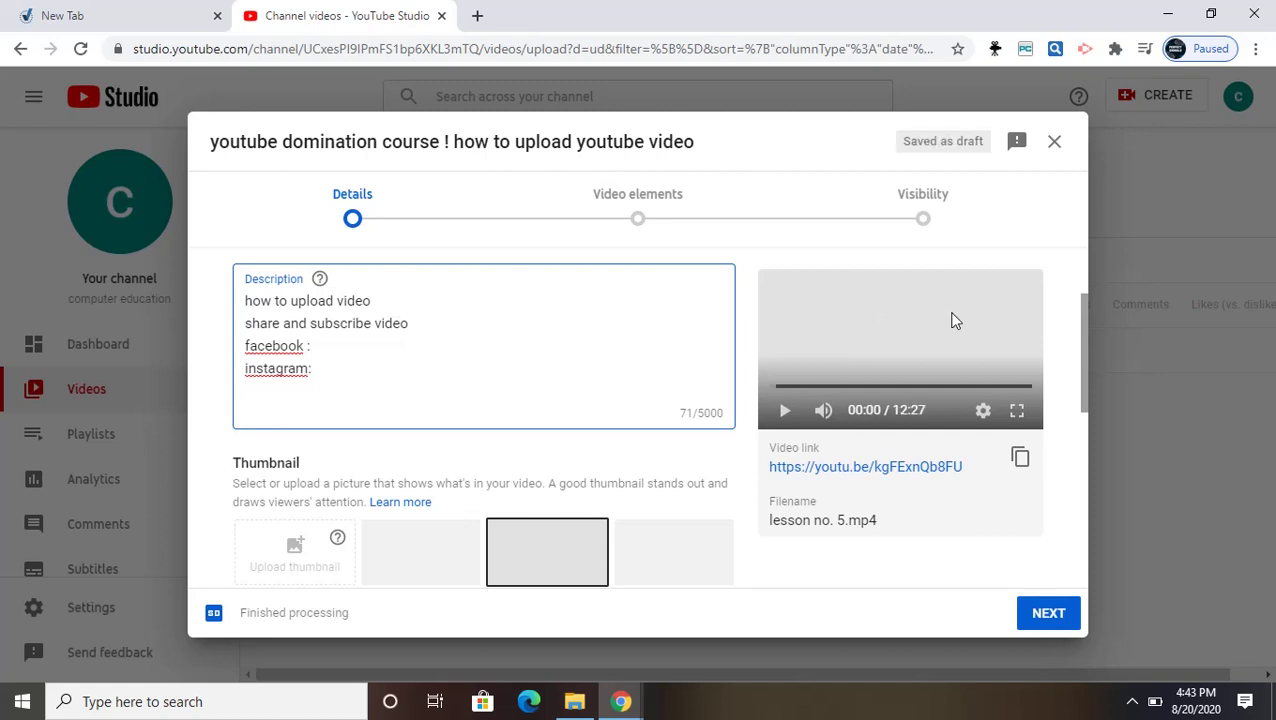
# - Choose the first automatically generated thumbnail for the video
pyautogui.moveTo(1082, 326); pyautogui.dragTo(1088, 370)
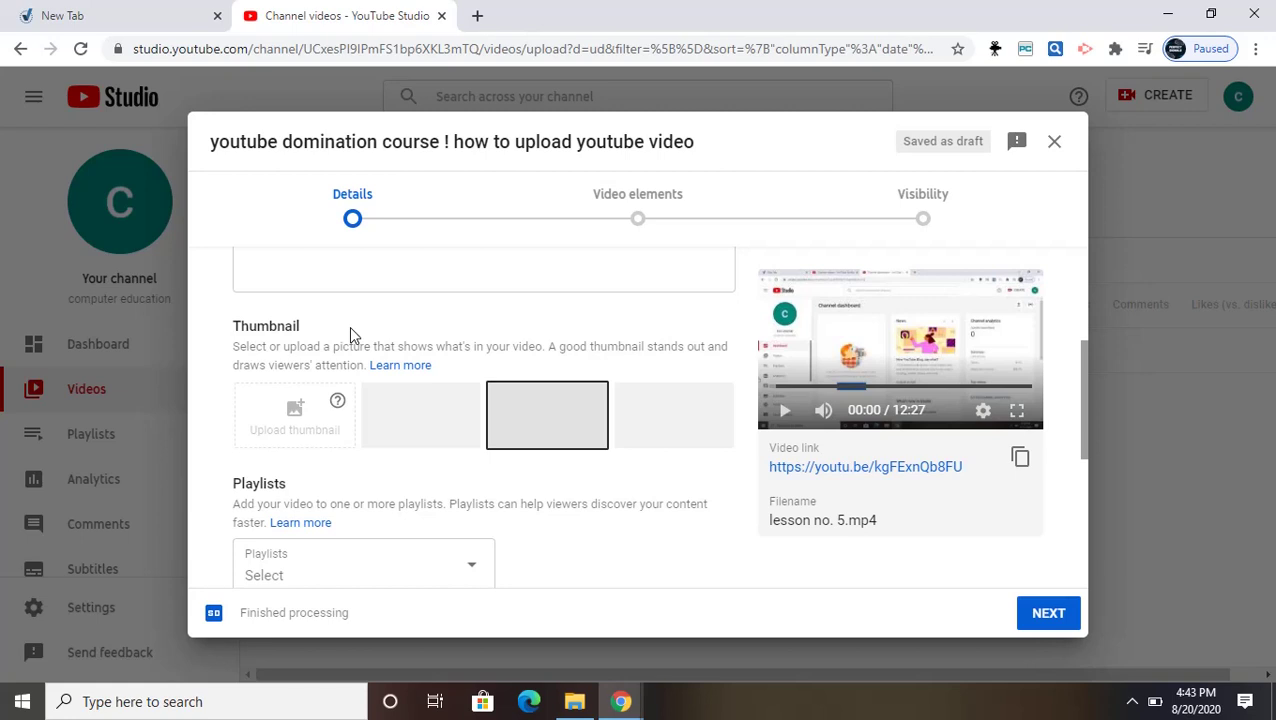
pyautogui.click(415, 420)
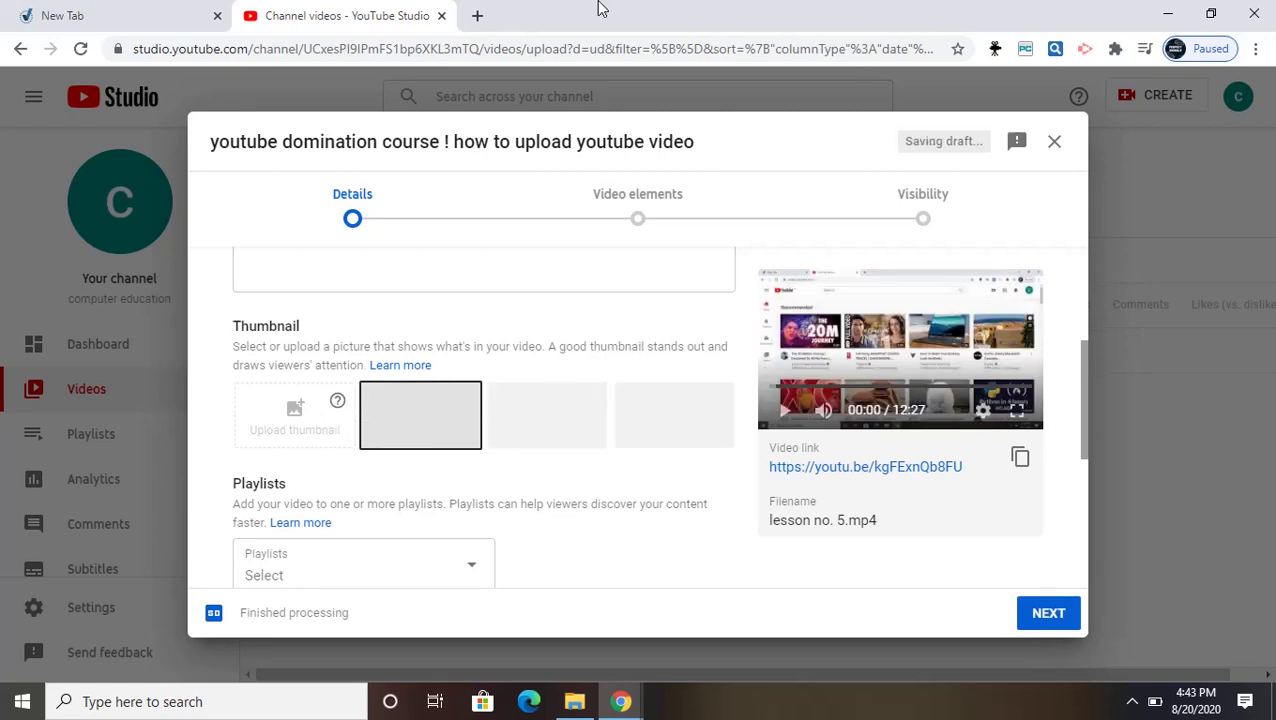
# - Search the web for "canva.com" in a new browser tab and open the Canva website from the results
pyautogui.click(477, 17)
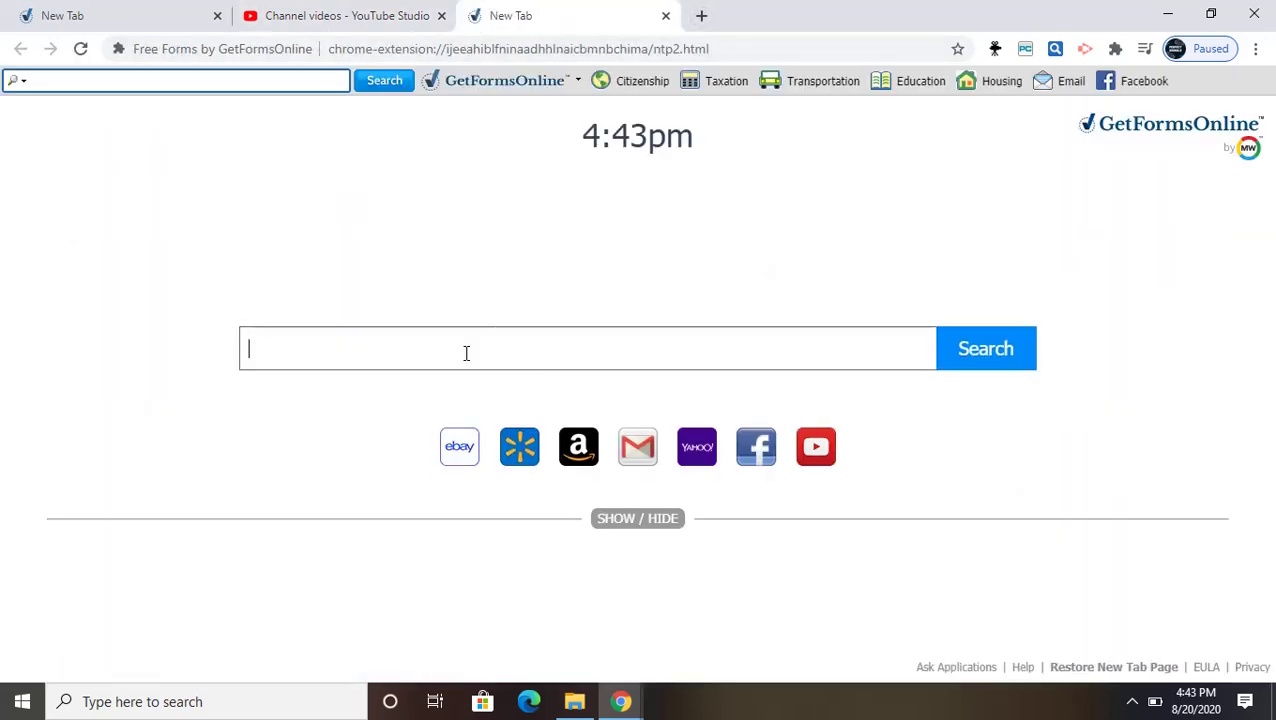
pyautogui.click(466, 352)
pyautogui.write('canva')
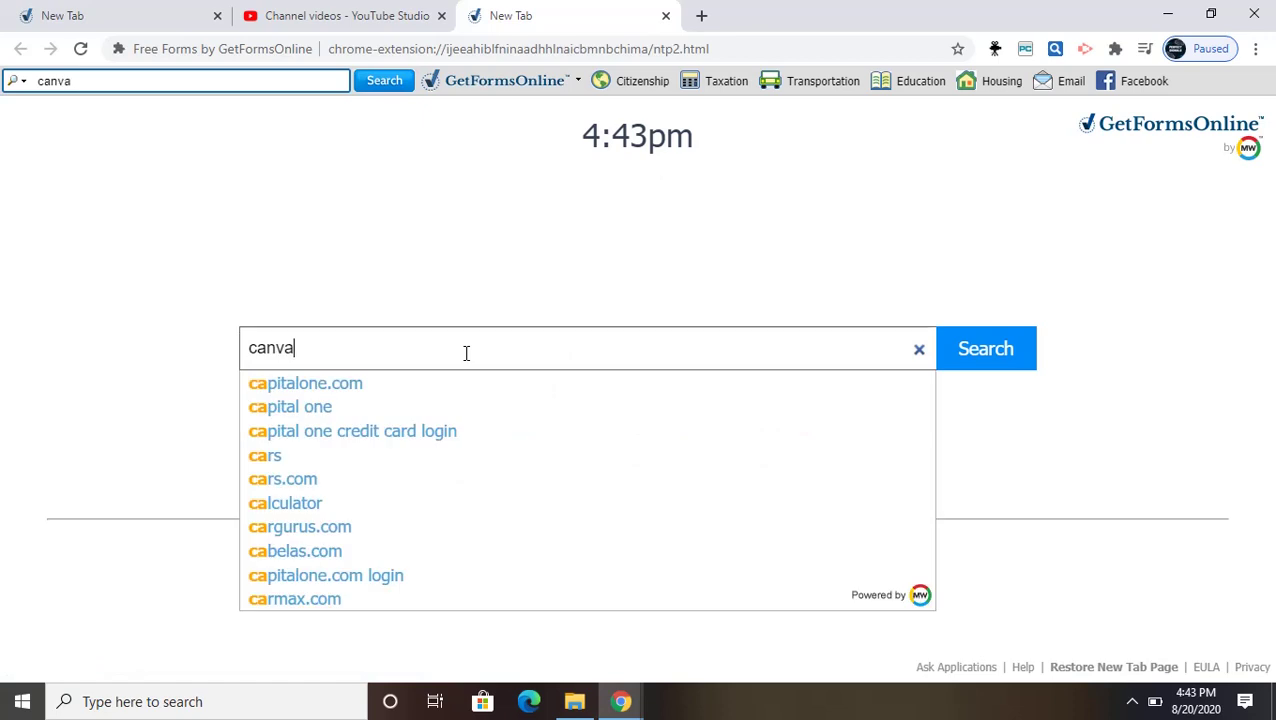
pyautogui.write('.com')
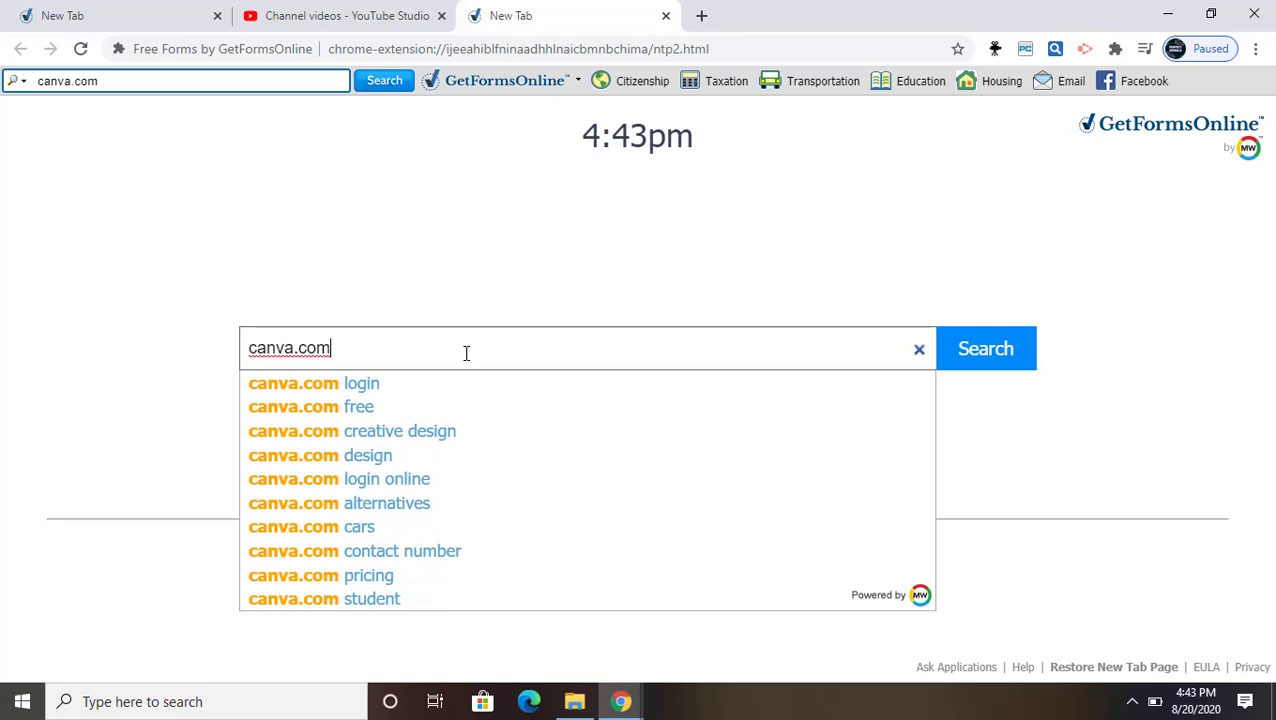
pyautogui.press('Return')
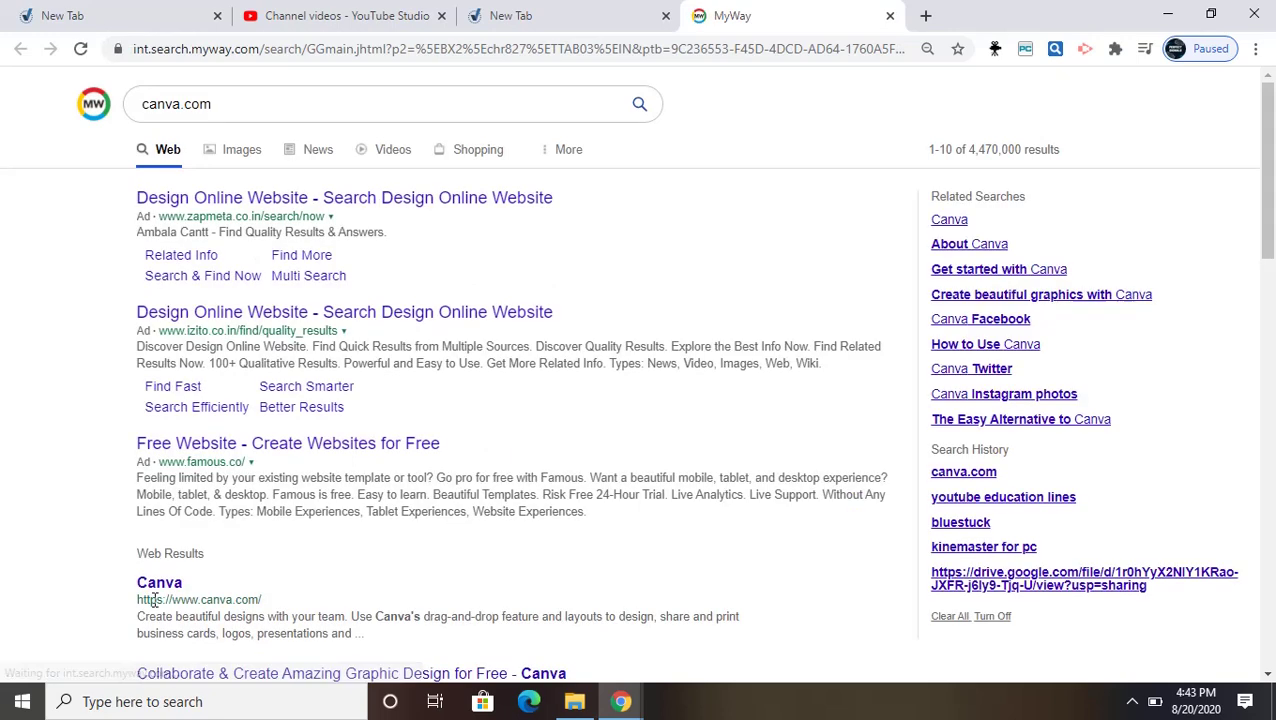
pyautogui.click(173, 582)
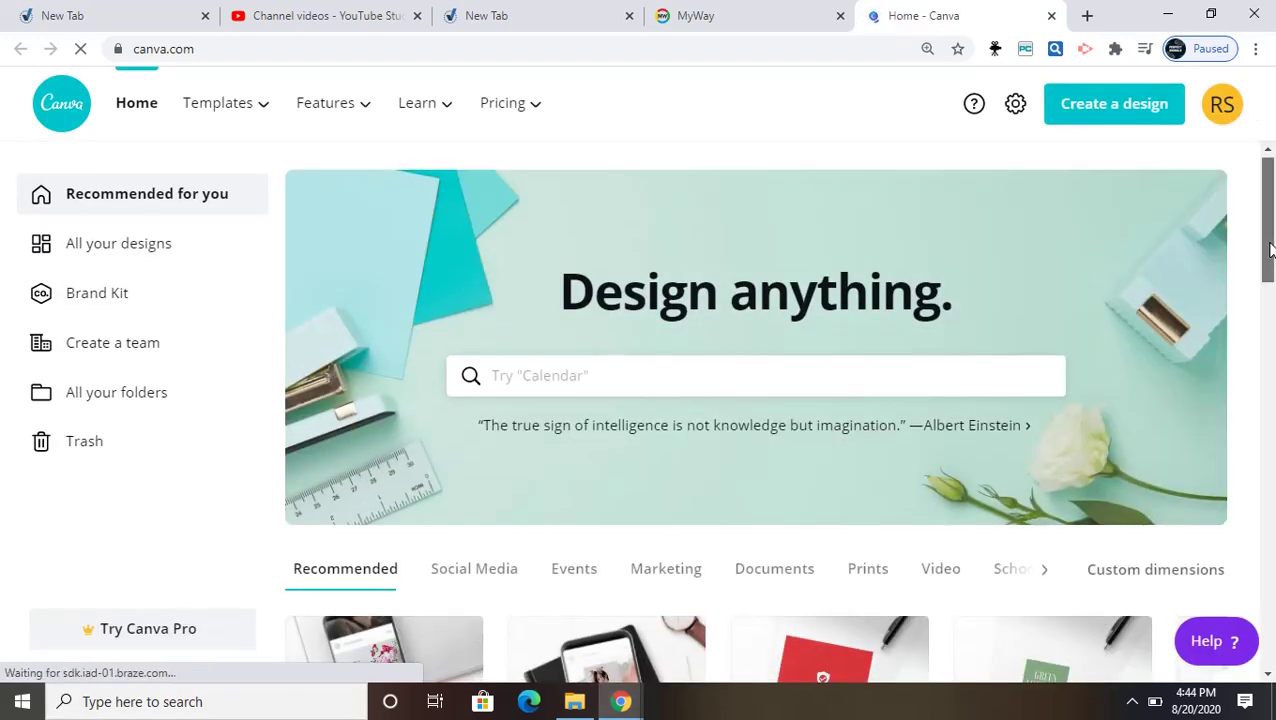
# - Find Canva's YouTube Thumbnail templates and open the blue "Top 20 Office Hacks" template for editing
pyautogui.moveTo(1266, 248); pyautogui.dragTo(1272, 318)
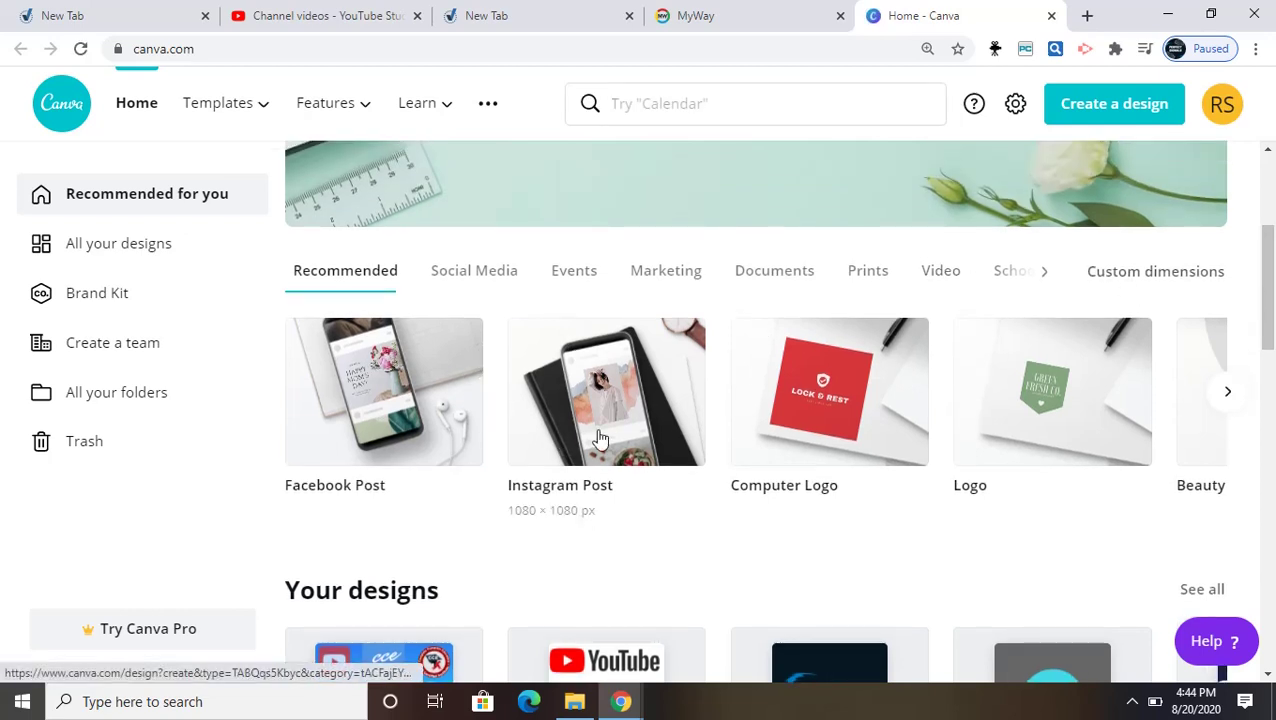
pyautogui.click(659, 106)
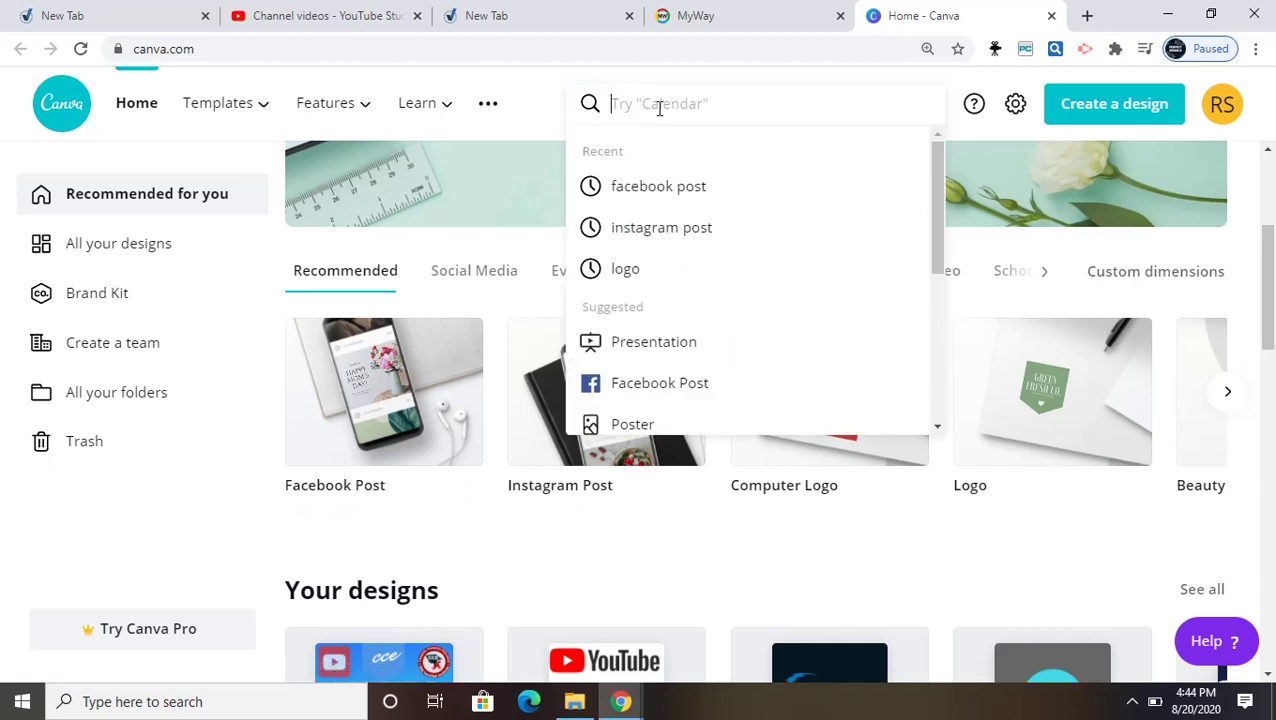
pyautogui.write('thum')
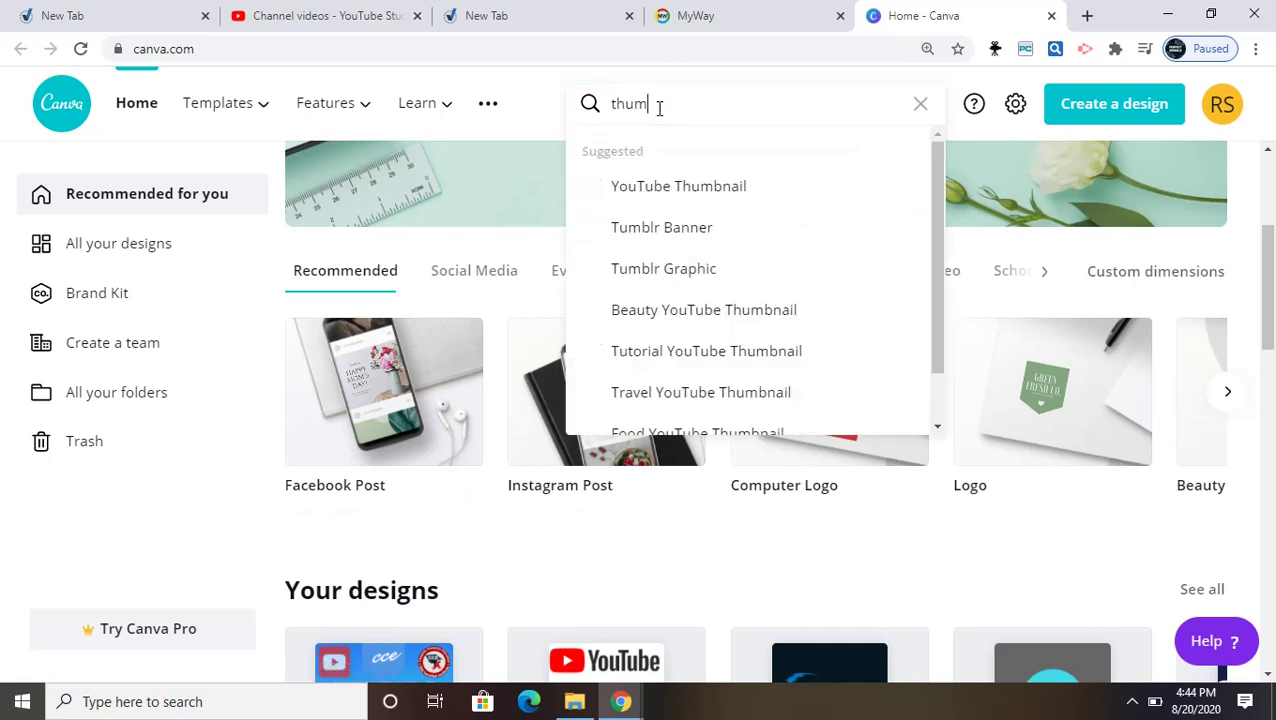
pyautogui.click(668, 190)
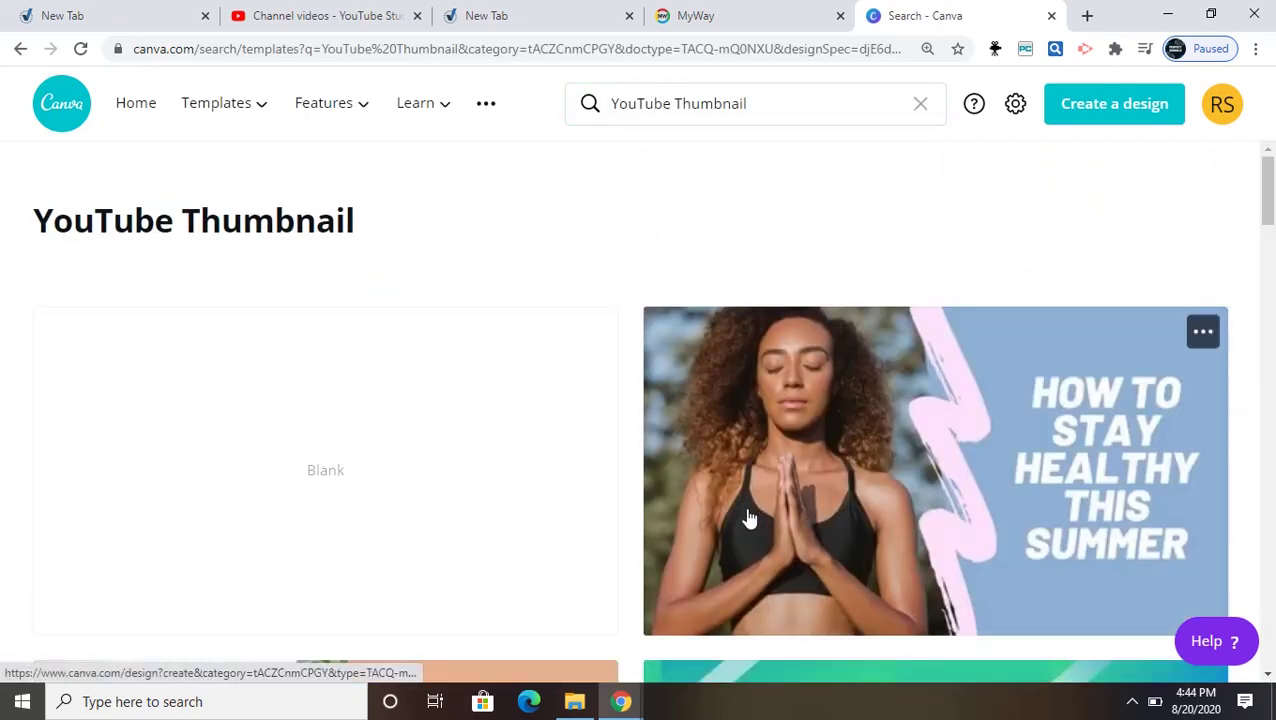
pyautogui.moveTo(1270, 199); pyautogui.dragTo(1270, 302)
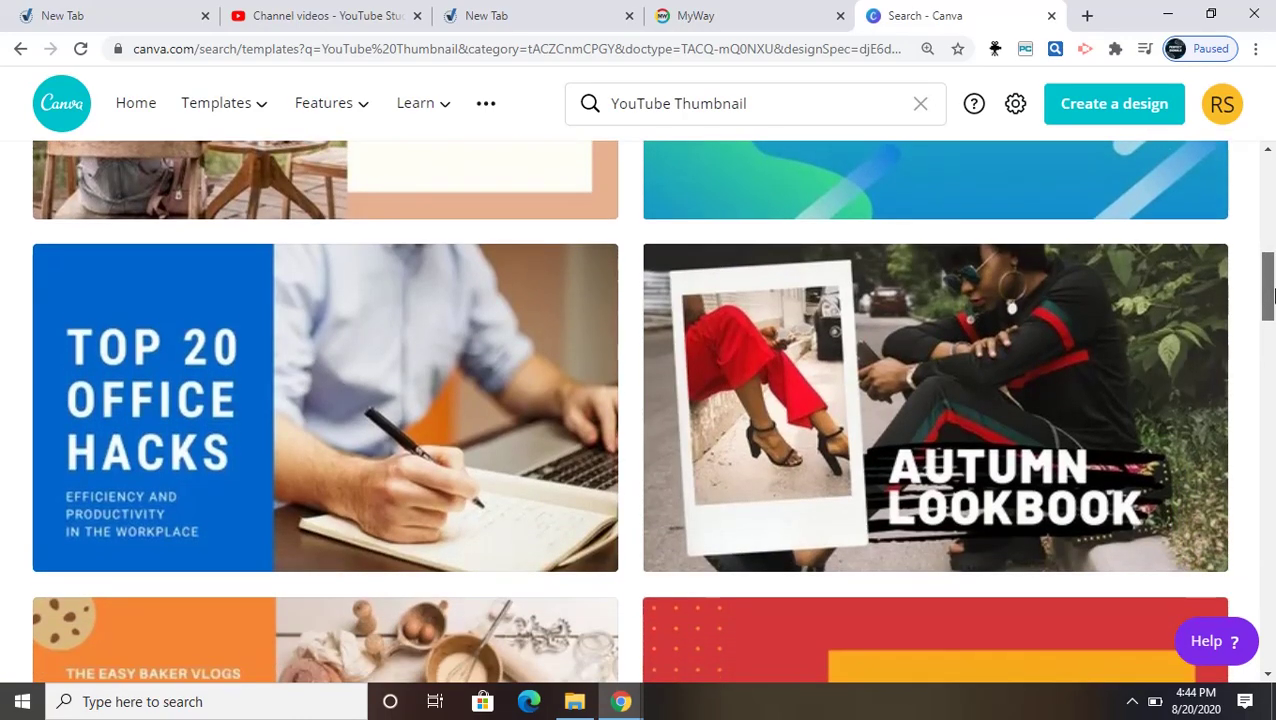
pyautogui.click(536, 361)
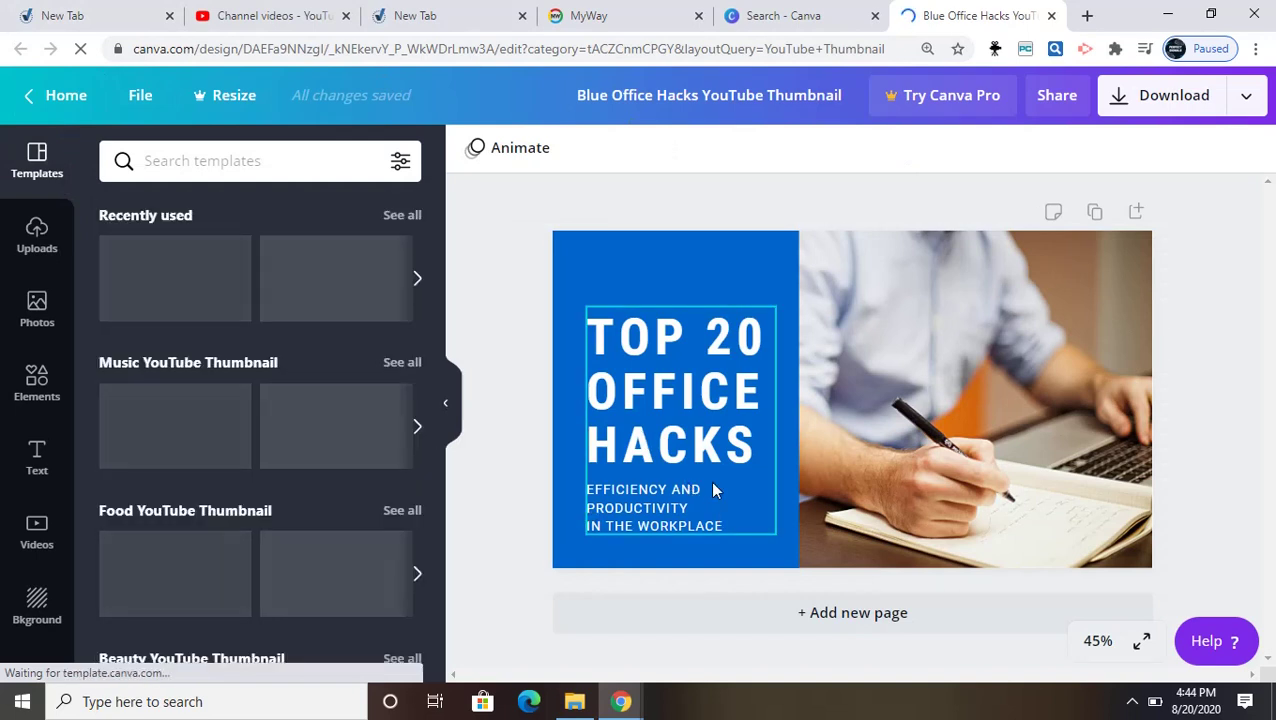
# - Replace the "TOP 20 OFFICE HACKS" headline on the blue panel with "HOW TO UPLOAD"
pyautogui.click(710, 480)
pyautogui.click(753, 456)
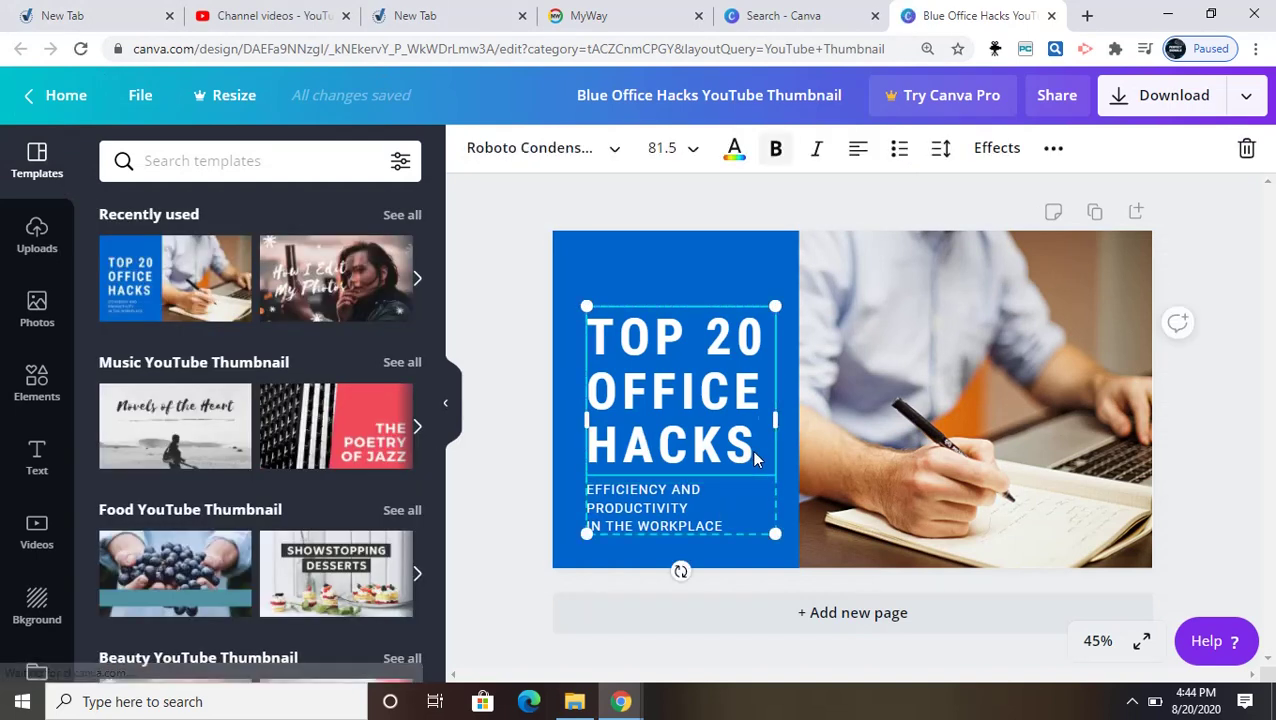
pyautogui.click(753, 456)
pyautogui.press('BackSpace')
pyautogui.press('BackSpace')
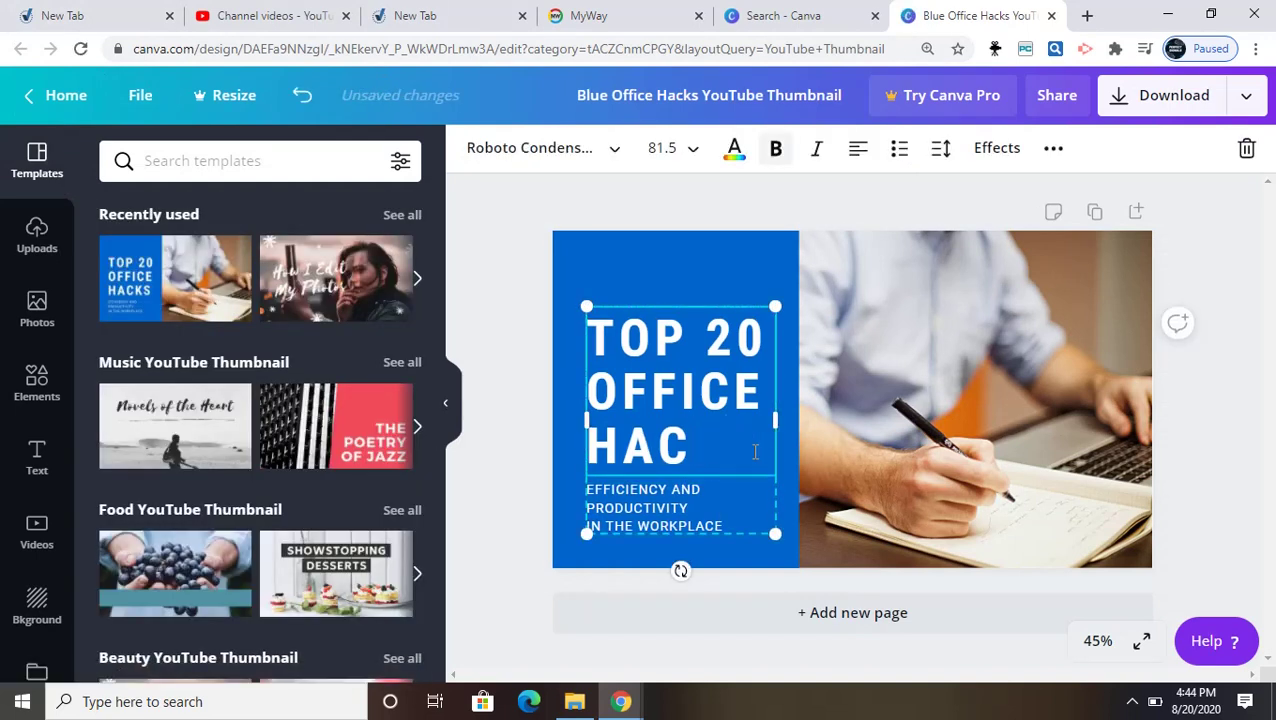
pyautogui.hotkey('ctrl', 'a')
pyautogui.press('BackSpace')
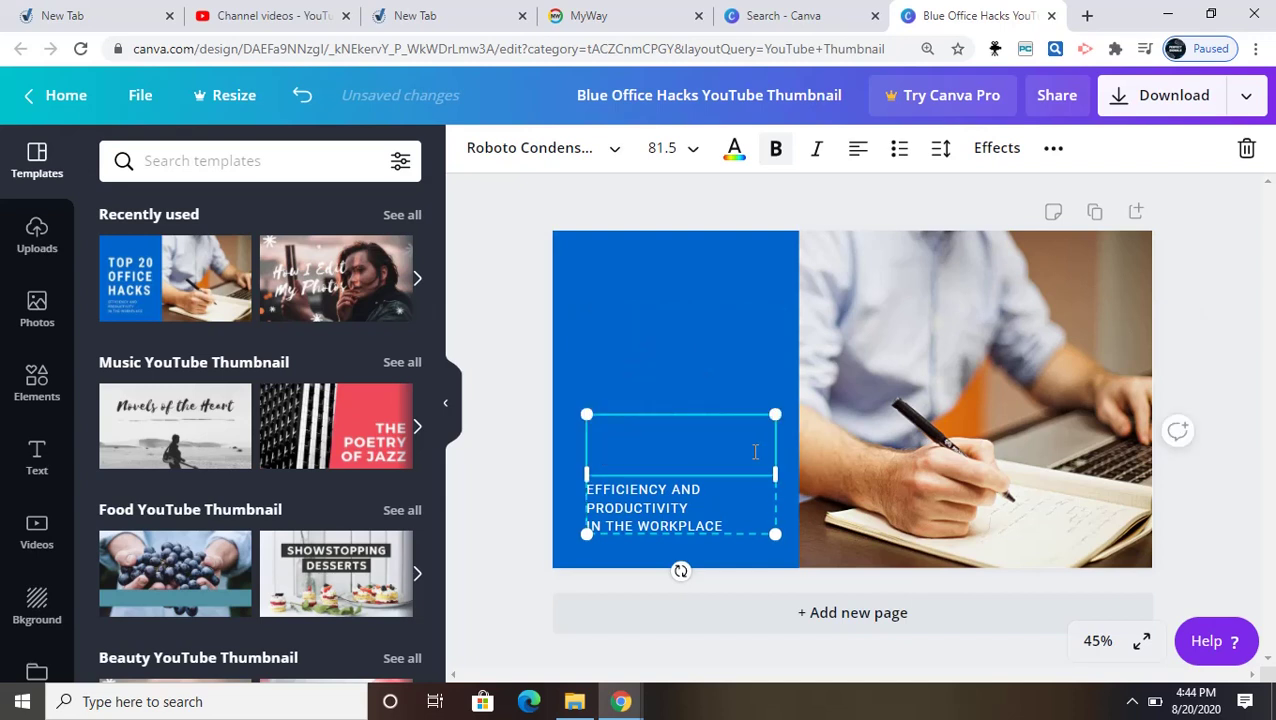
pyautogui.write('HOW')
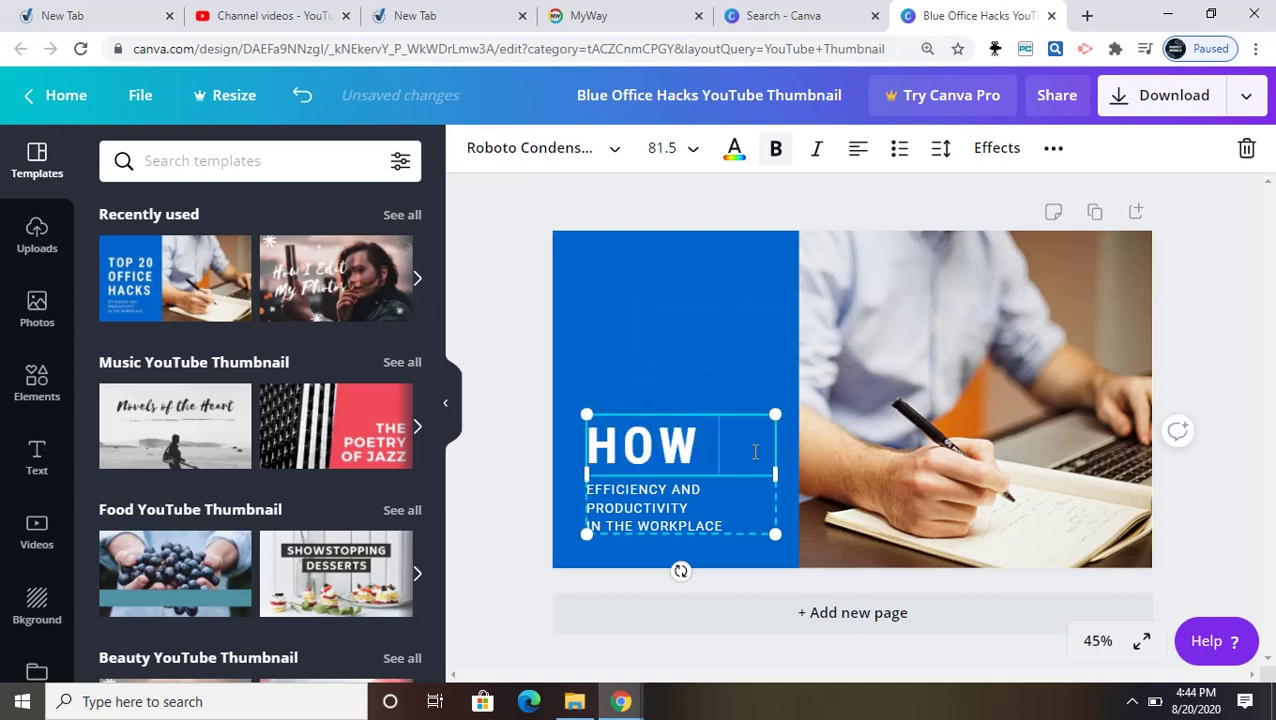
pyautogui.write(' TO U')
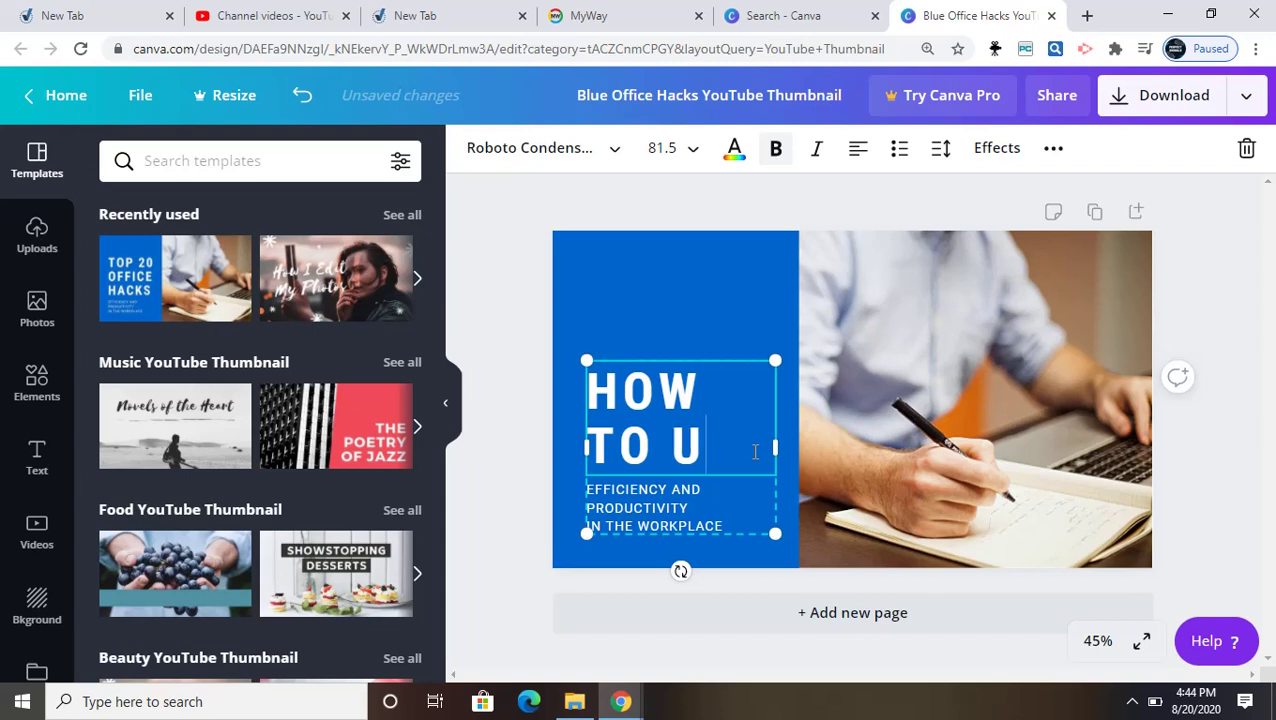
pyautogui.write('PLOAD')
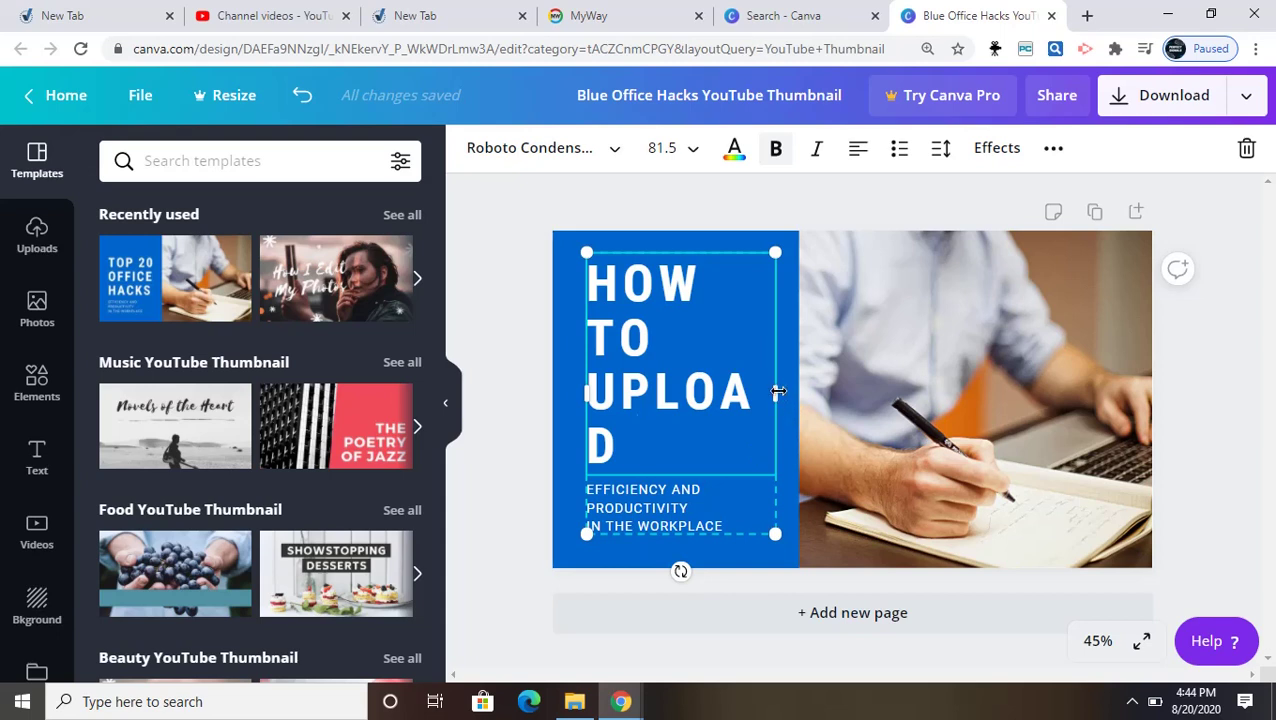
# - Widen the headline box so "UPLOAD" fits on one line, and add "YOUTUBE VIDEO" to the headline
pyautogui.moveTo(780, 390); pyautogui.dragTo(792, 385)
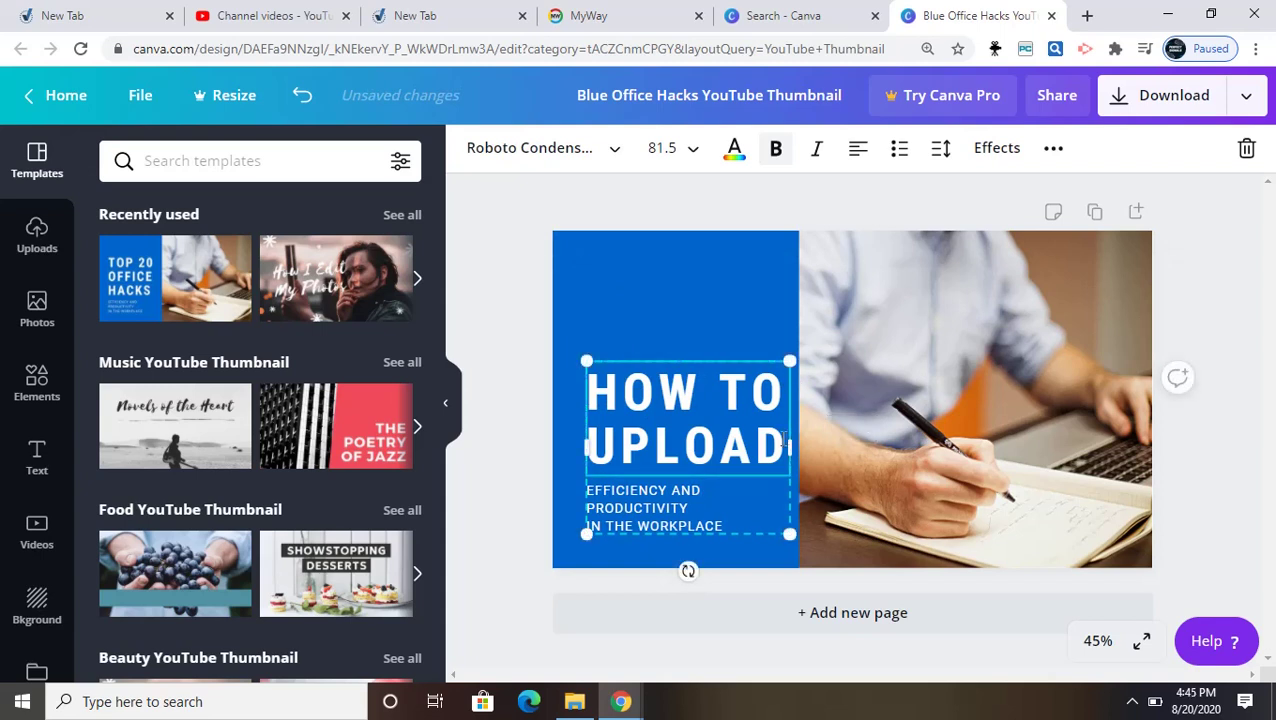
pyautogui.write('Y')
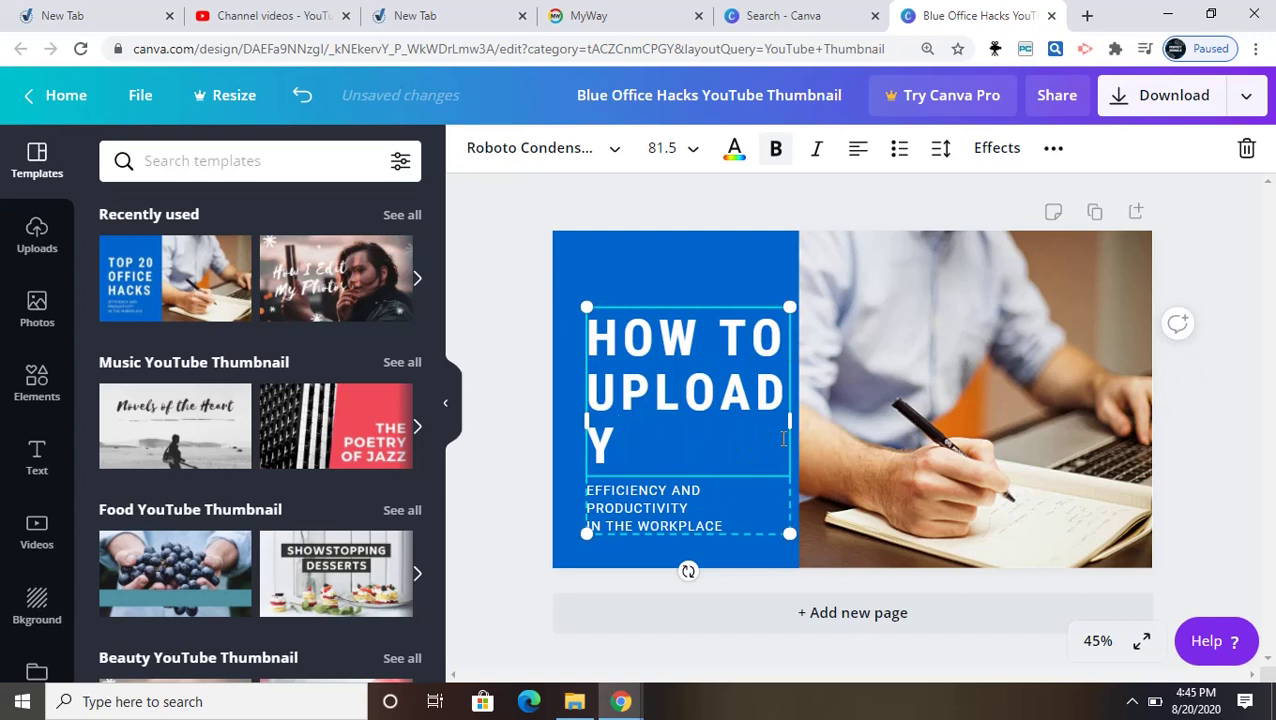
pyautogui.write('OUTUB')
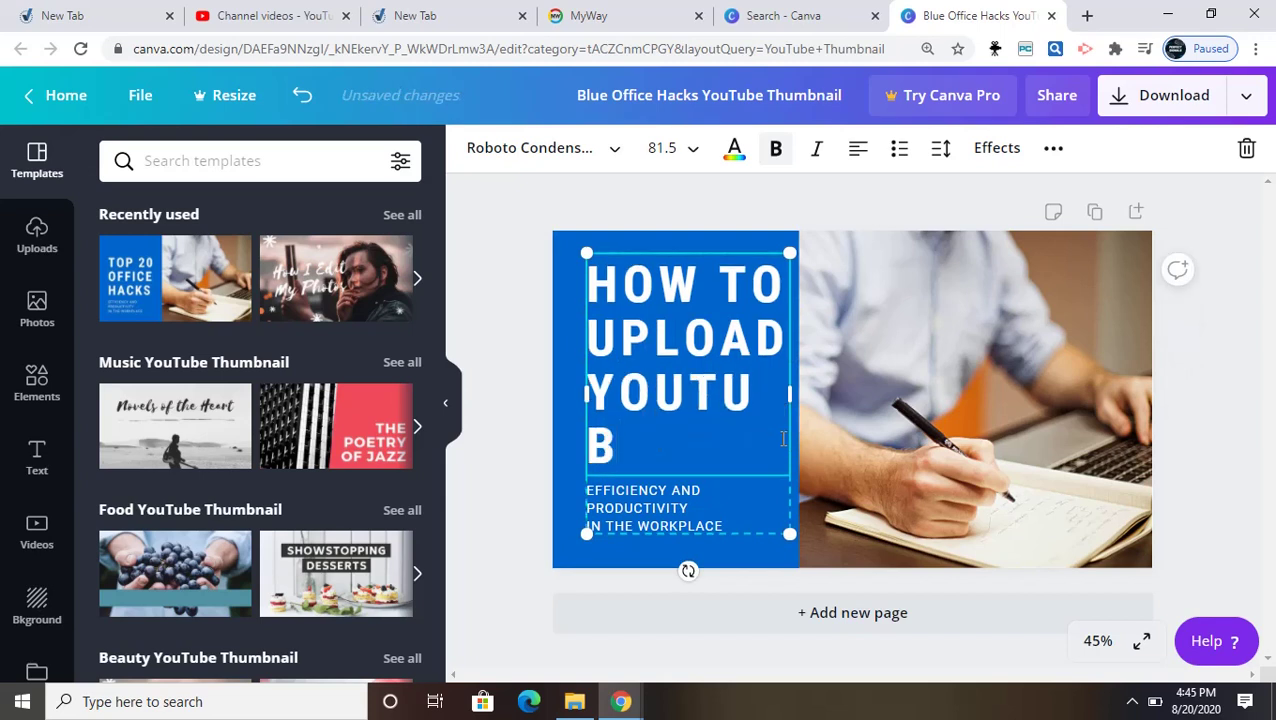
pyautogui.write('E VIDEO')
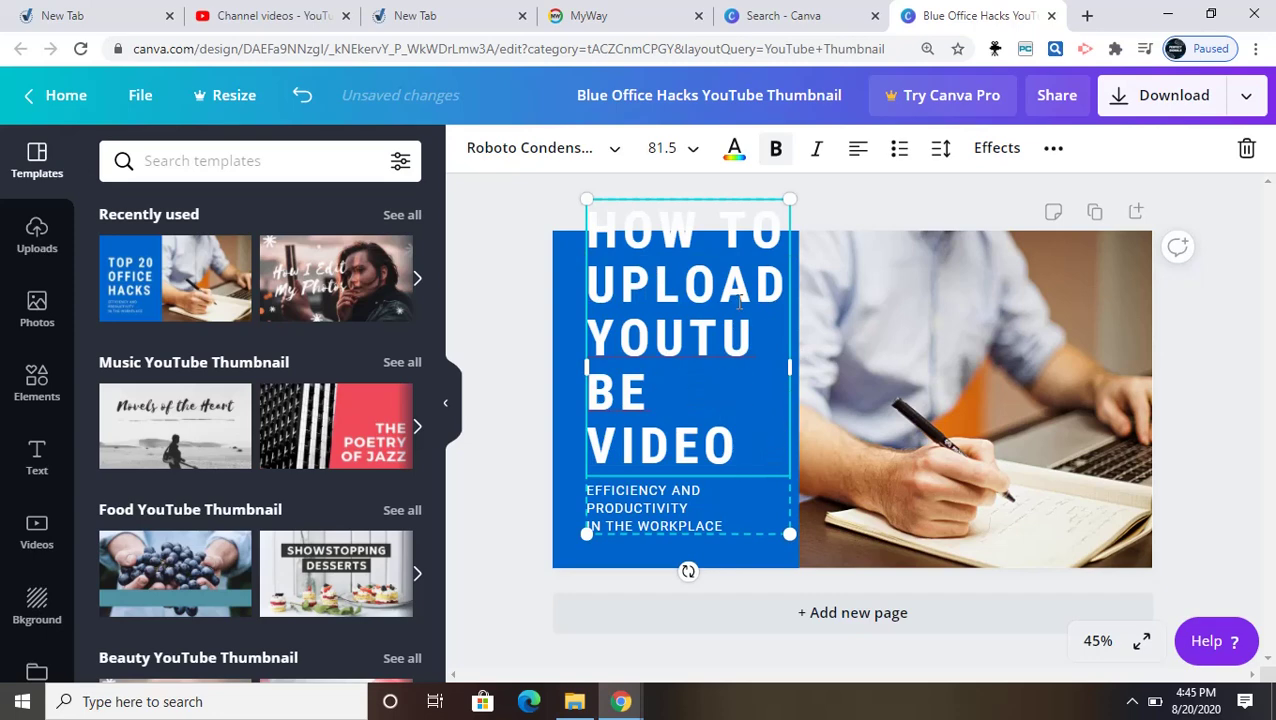
# - Shrink the headline to size 59.1, widen its box to keep "YOUTUBE" on one line, and move the text group up within the blue panel
pyautogui.moveTo(584, 199); pyautogui.dragTo(621, 307)
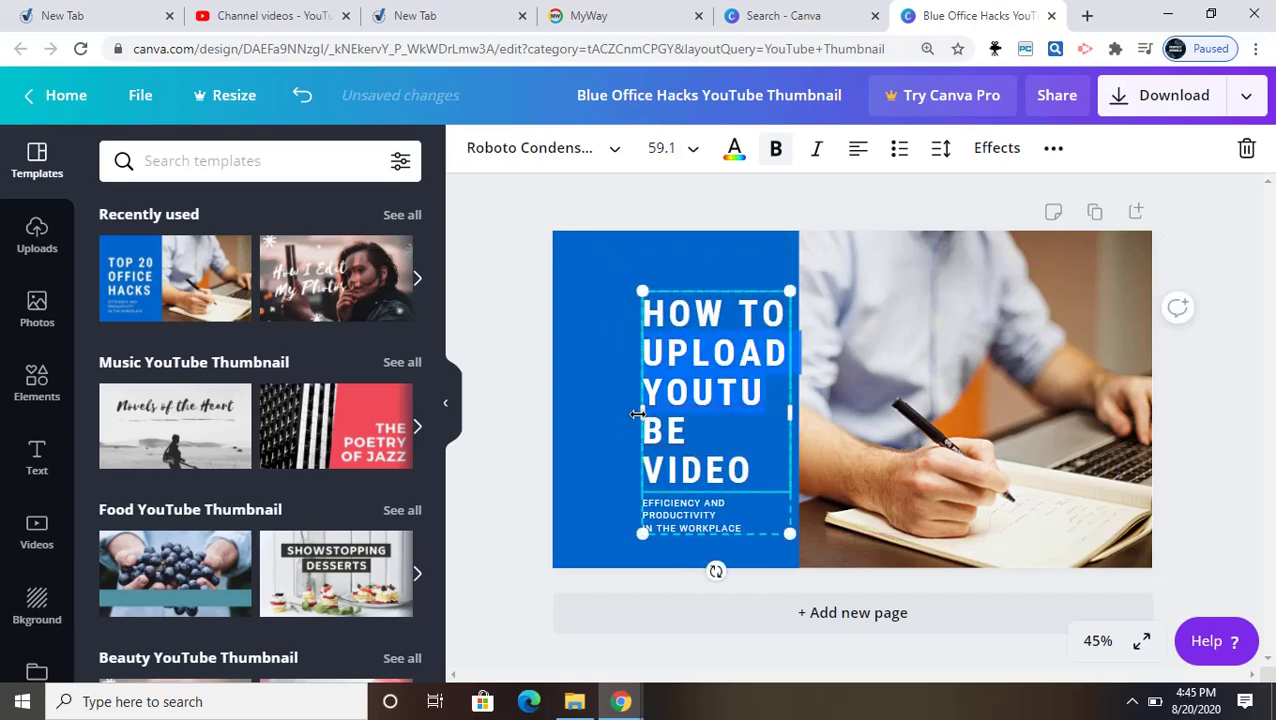
pyautogui.moveTo(640, 414); pyautogui.dragTo(604, 414)
pyautogui.click(569, 409)
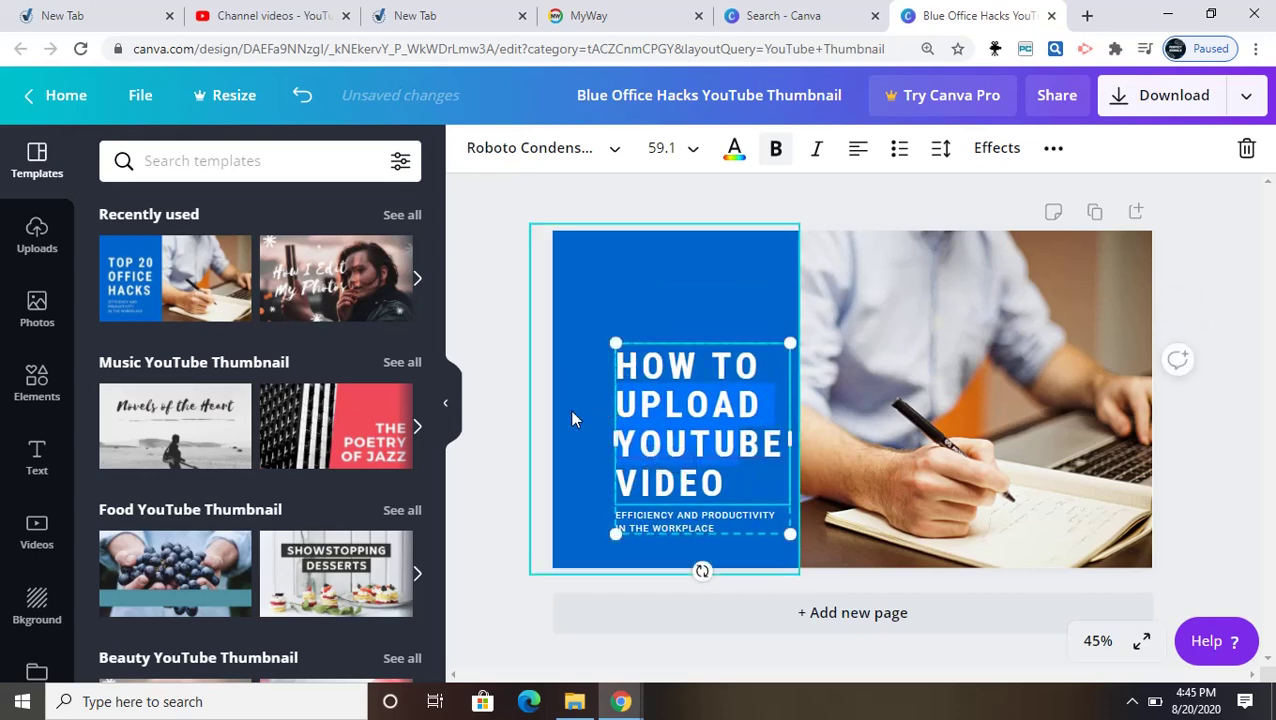
pyautogui.moveTo(727, 420); pyautogui.dragTo(698, 362)
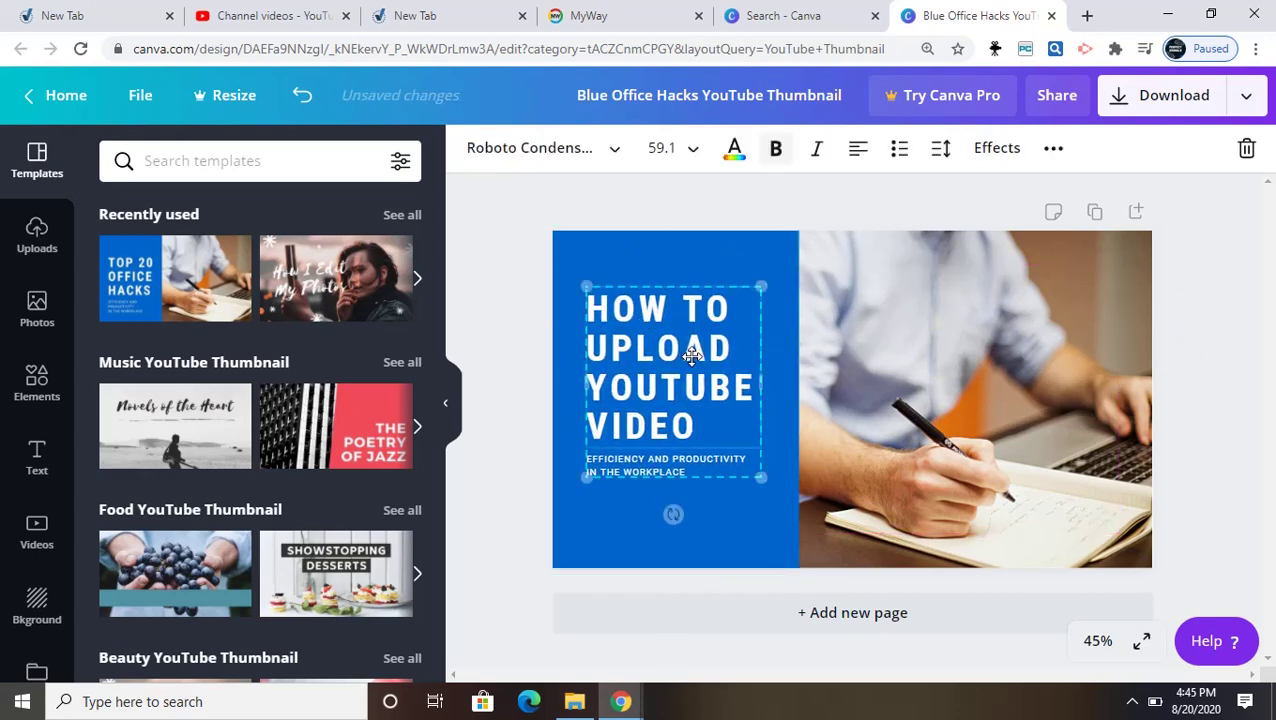
# - Delete the small subtitle under the headline and add "??" after "VIDEO"
pyautogui.click(697, 477)
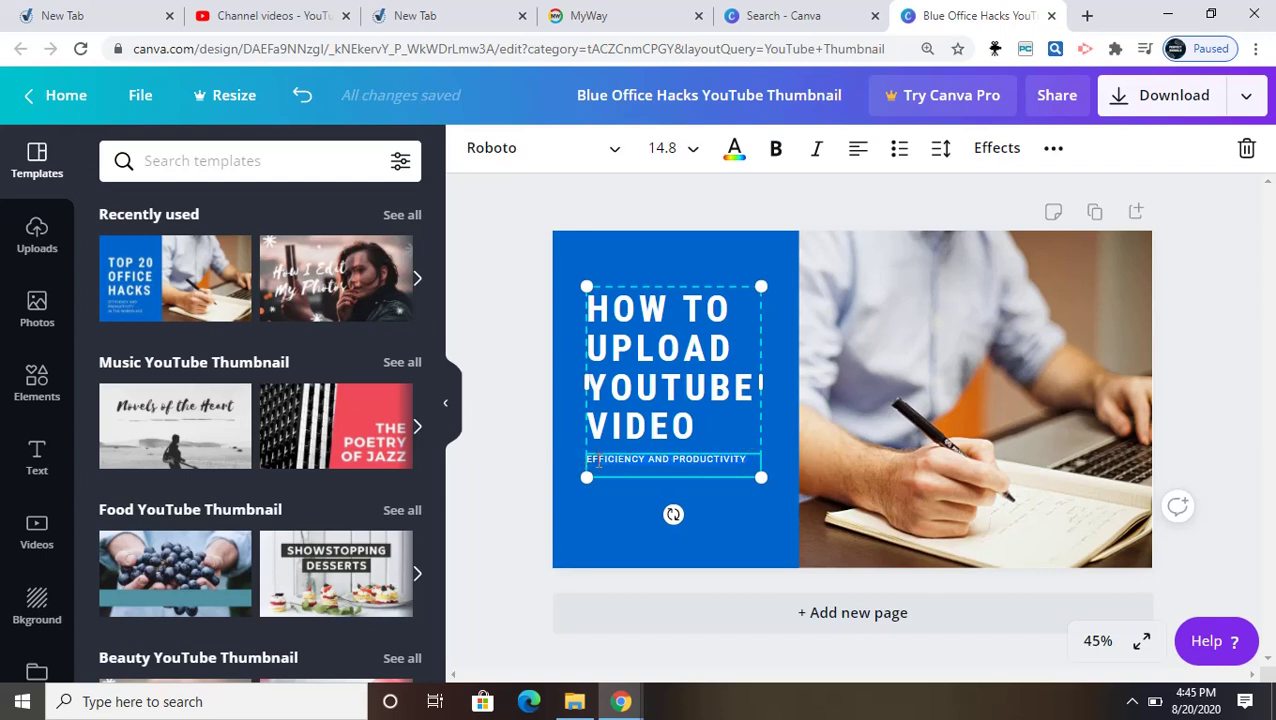
pyautogui.press('BackSpace')
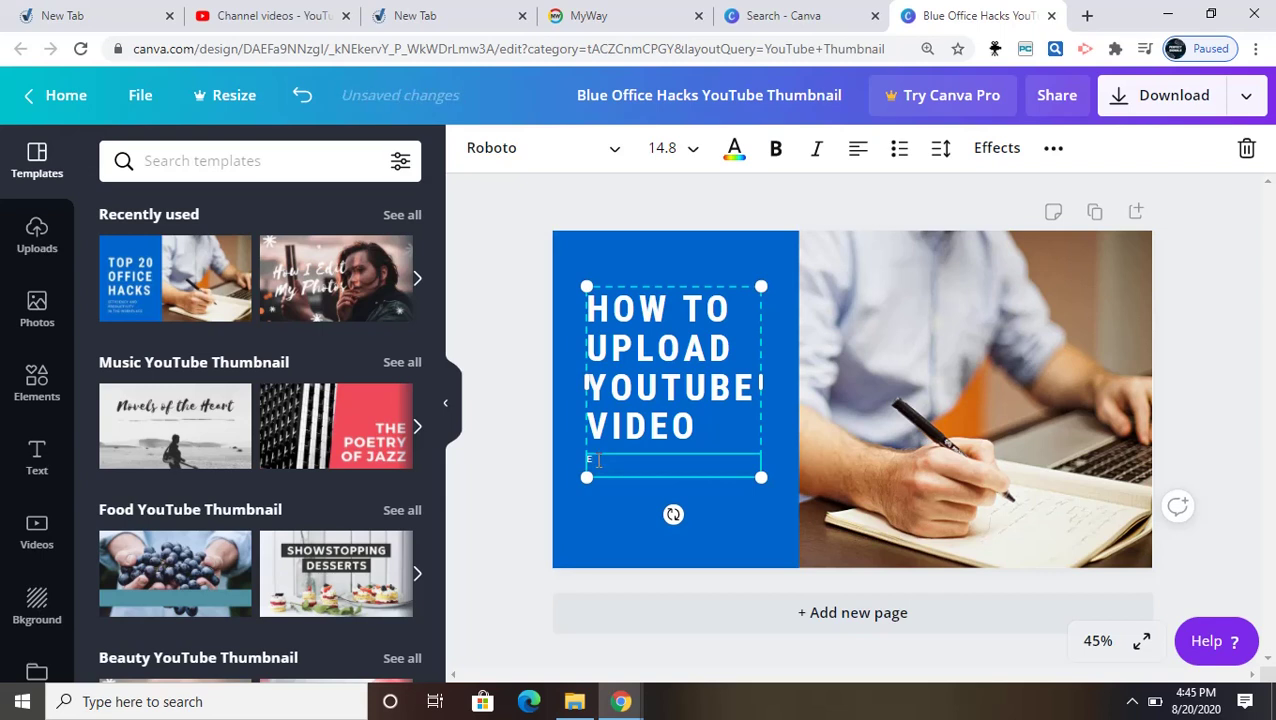
pyautogui.click(696, 427)
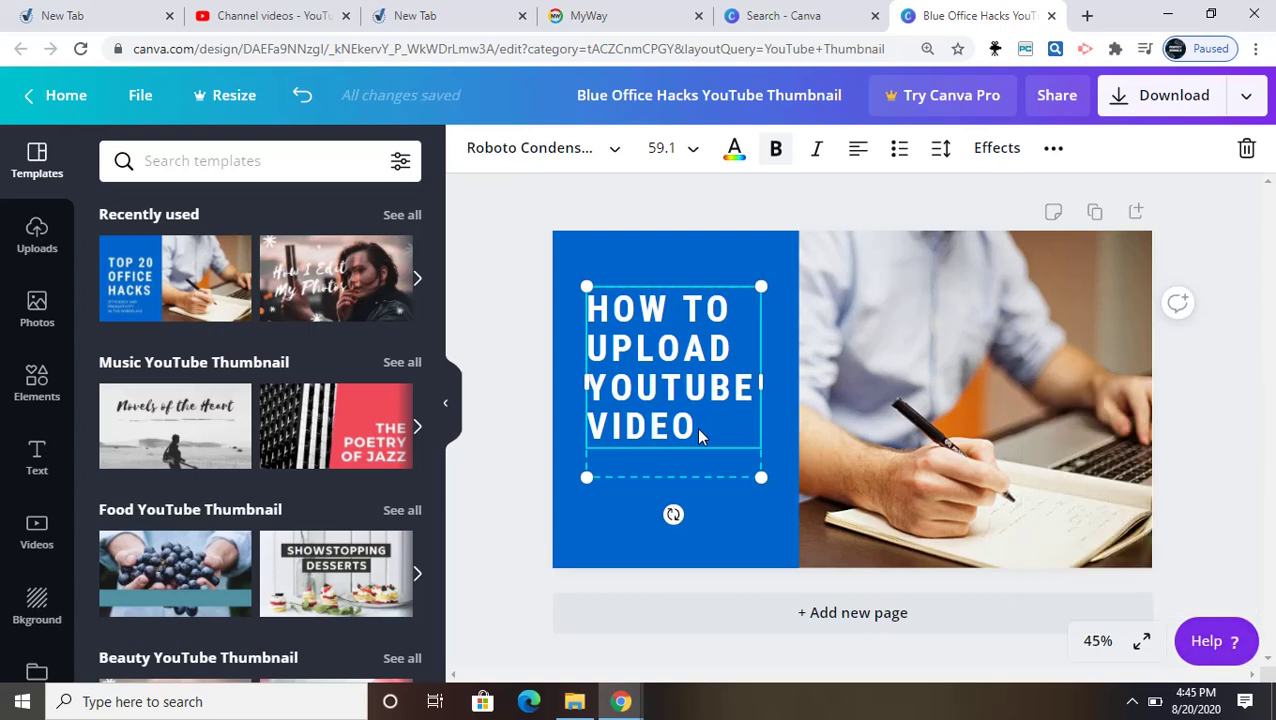
pyautogui.write('??')
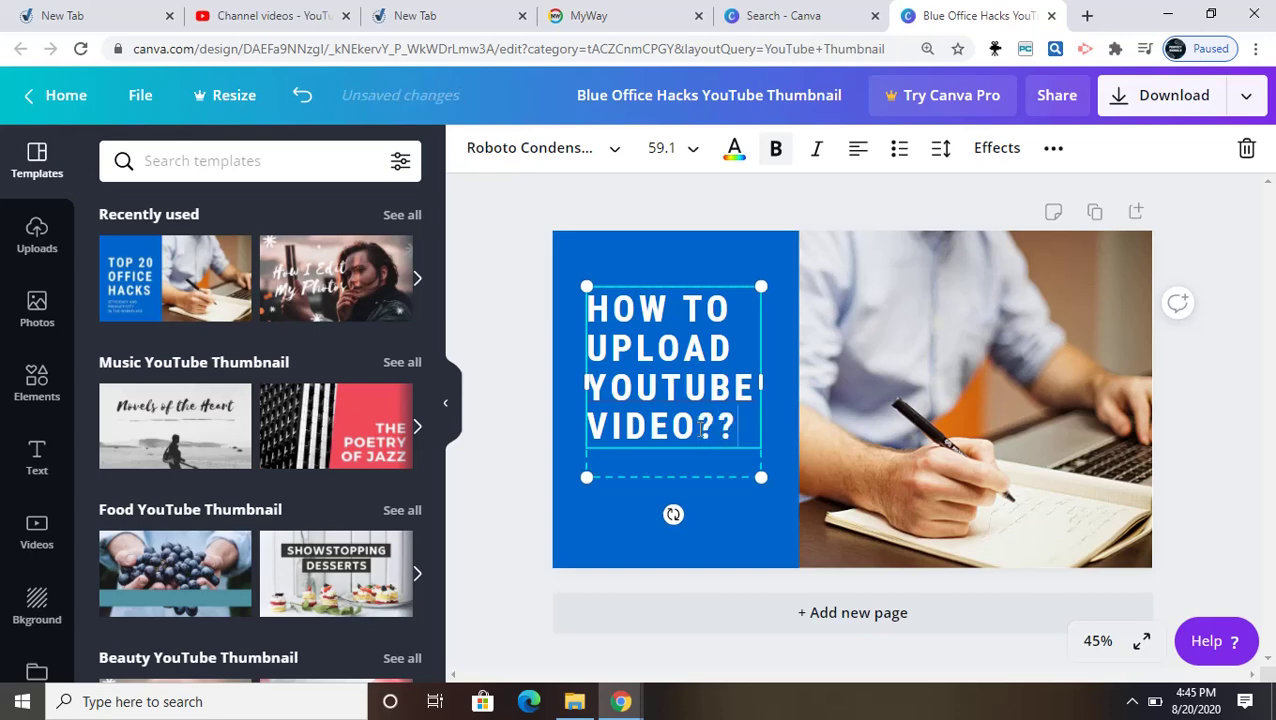
pyautogui.click(617, 530)
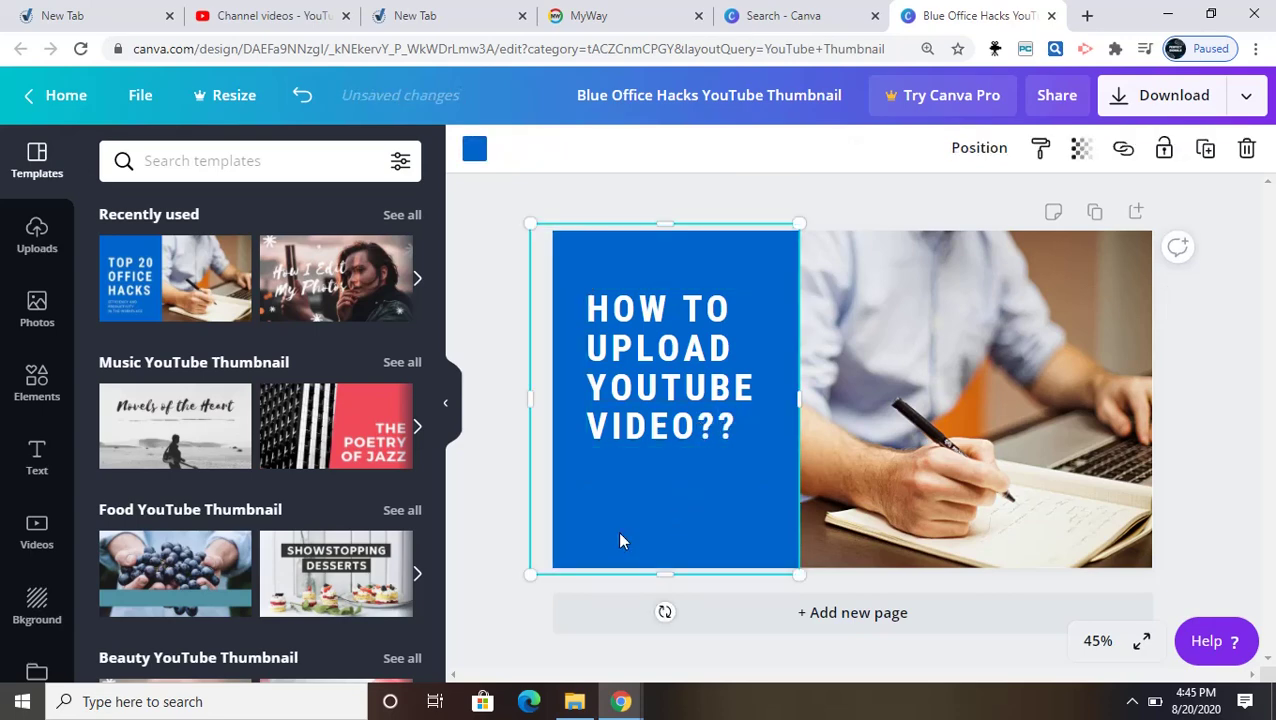
# - Add two copies of the yellow "enjoy" text style to the thumbnail and reword one as "share" on a single line
pyautogui.click(35, 456)
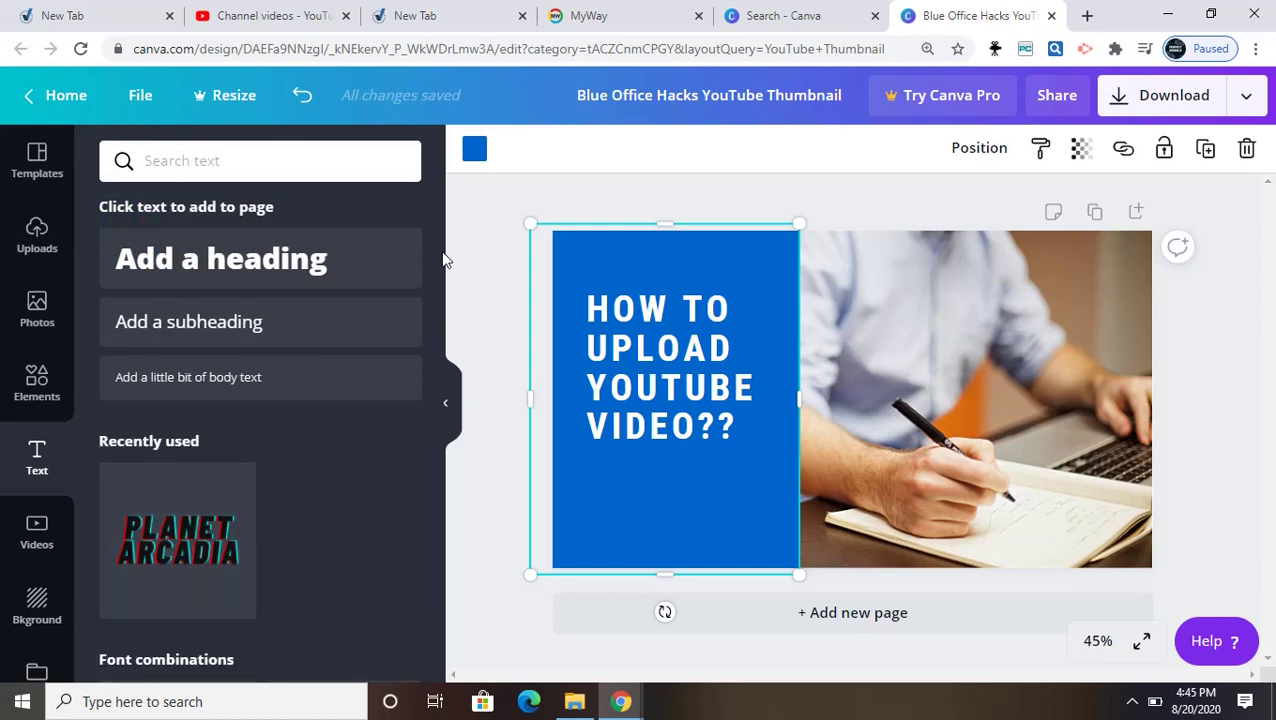
pyautogui.moveTo(437, 253); pyautogui.dragTo(437, 394)
pyautogui.scroll(10, 276, 373)
pyautogui.moveTo(435, 288); pyautogui.dragTo(437, 440)
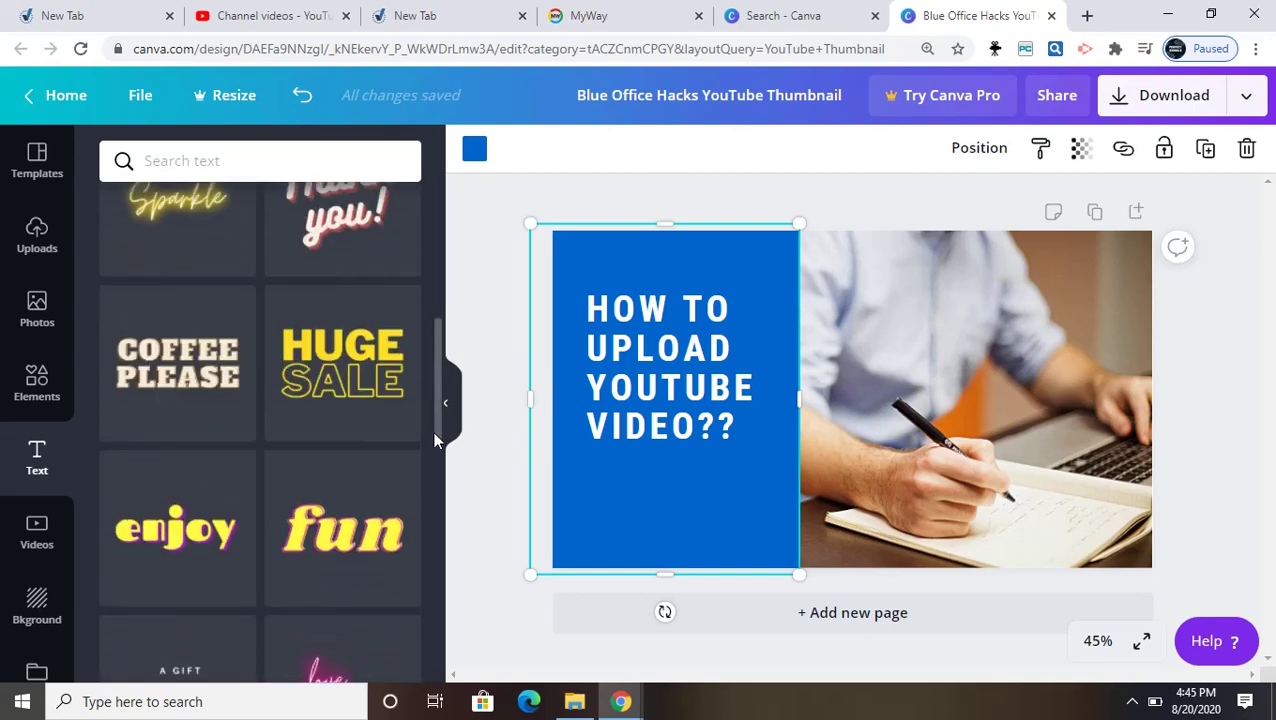
pyautogui.click(382, 505)
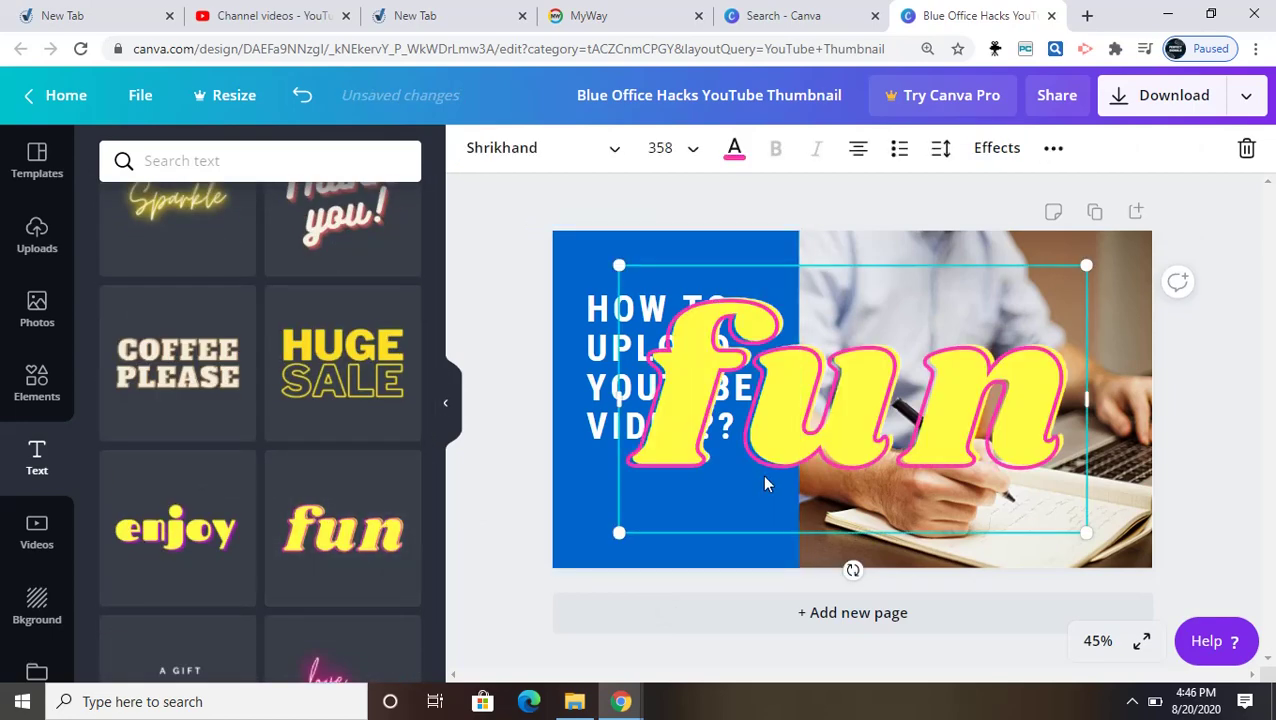
pyautogui.press('Delete')
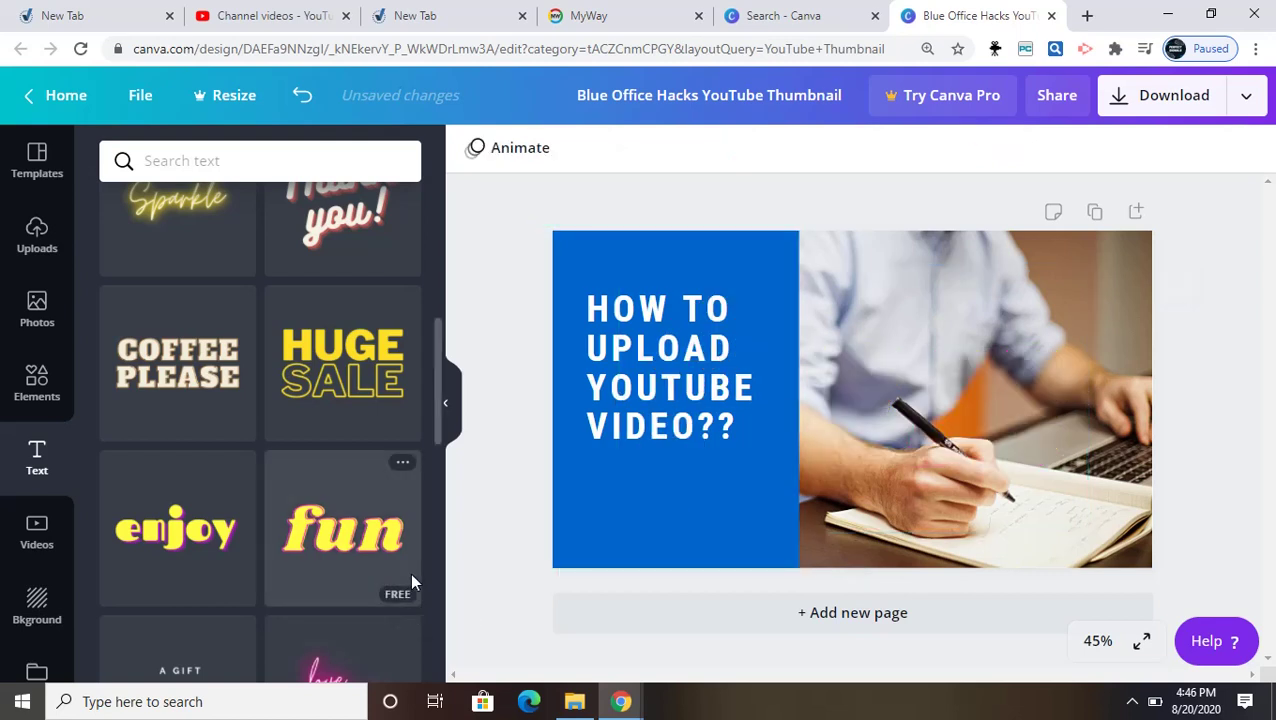
pyautogui.click(199, 530)
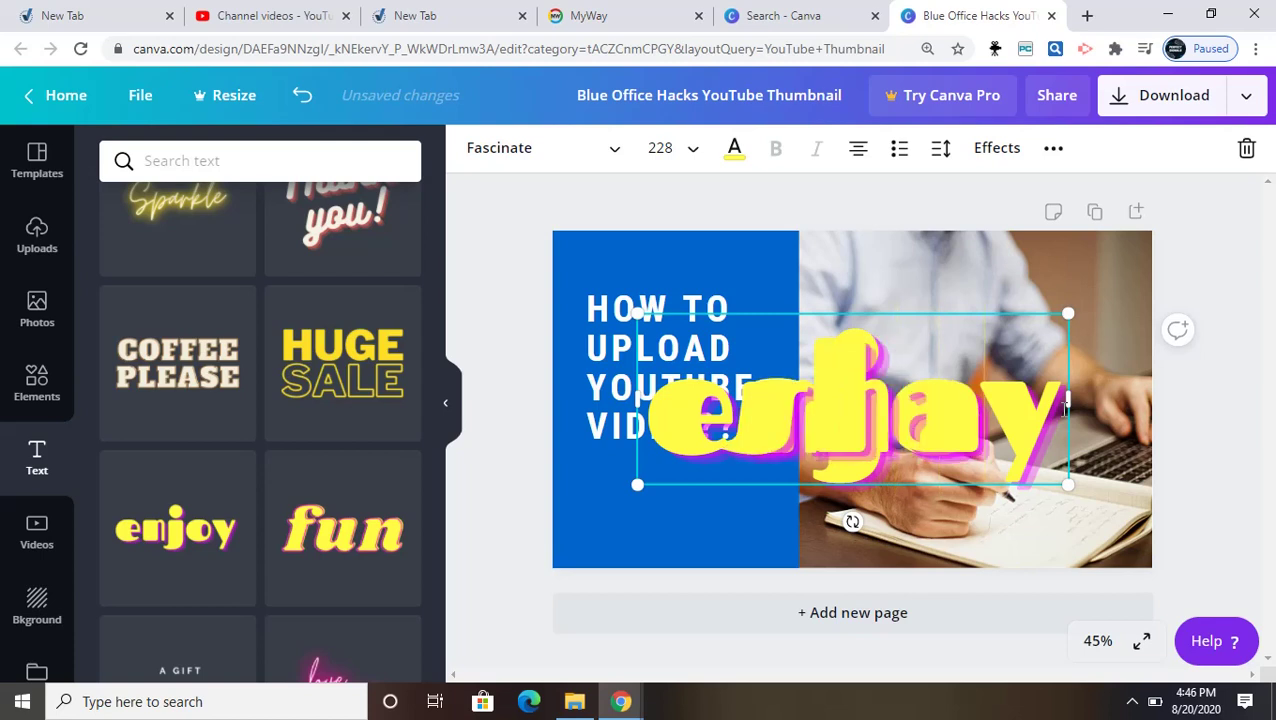
pyautogui.write('e')
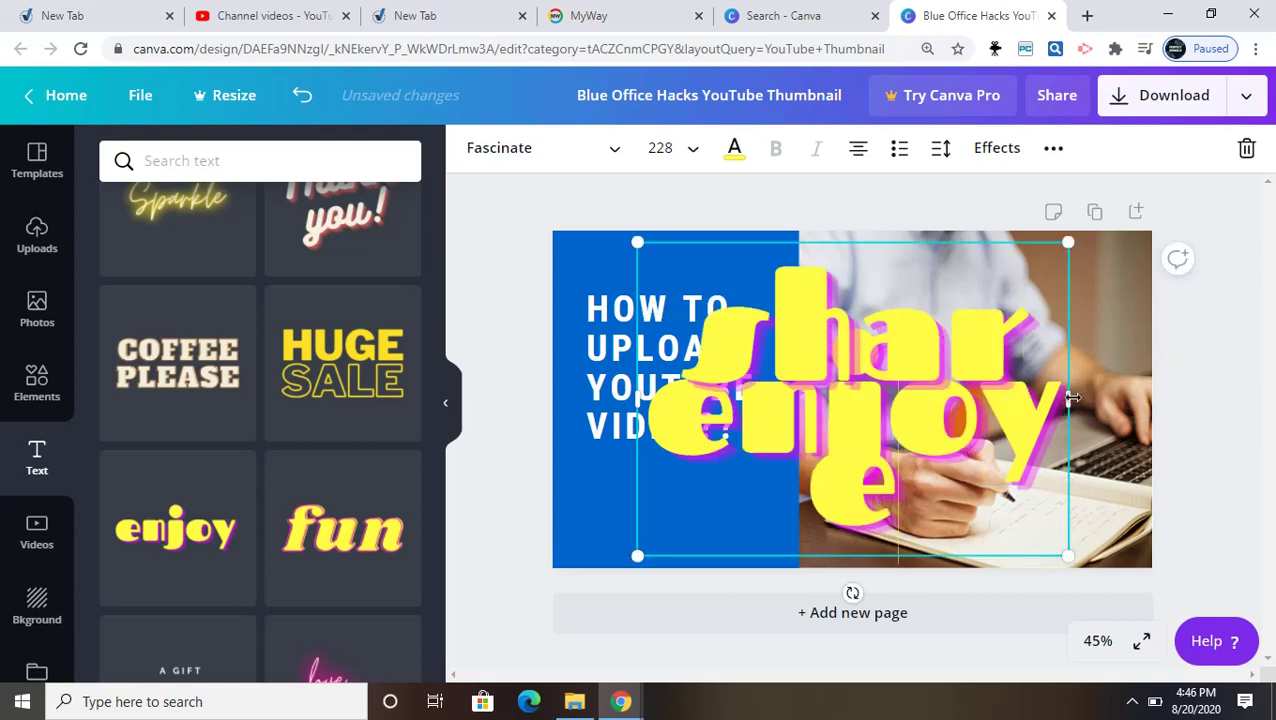
pyautogui.moveTo(1085, 399); pyautogui.dragTo(1119, 399)
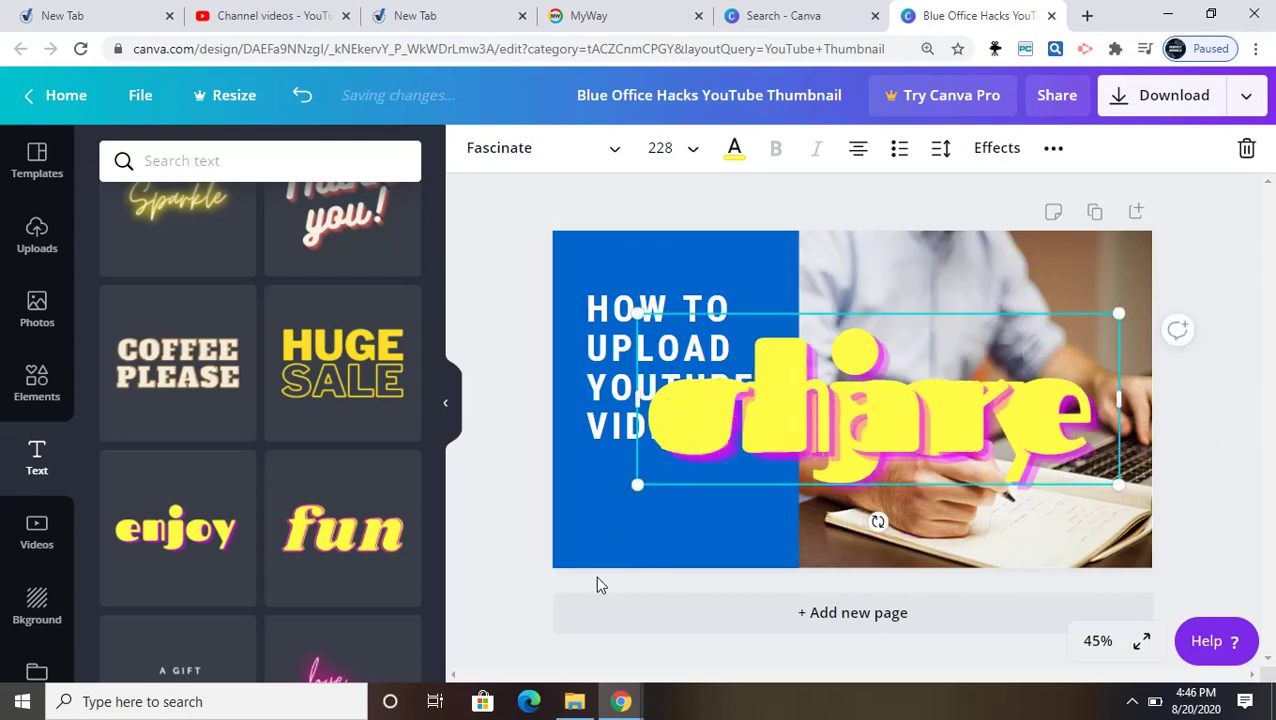
# - Widen the blue panel to about 600 and shrink the "share" text into the panel's lower-left corner
pyautogui.click(630, 545)
pyautogui.moveTo(786, 421)
pyautogui.mouseDown()
pyautogui.moveTo(758, 450)
pyautogui.moveTo(826, 427)
pyautogui.moveTo(809, 428)
pyautogui.mouseUp()
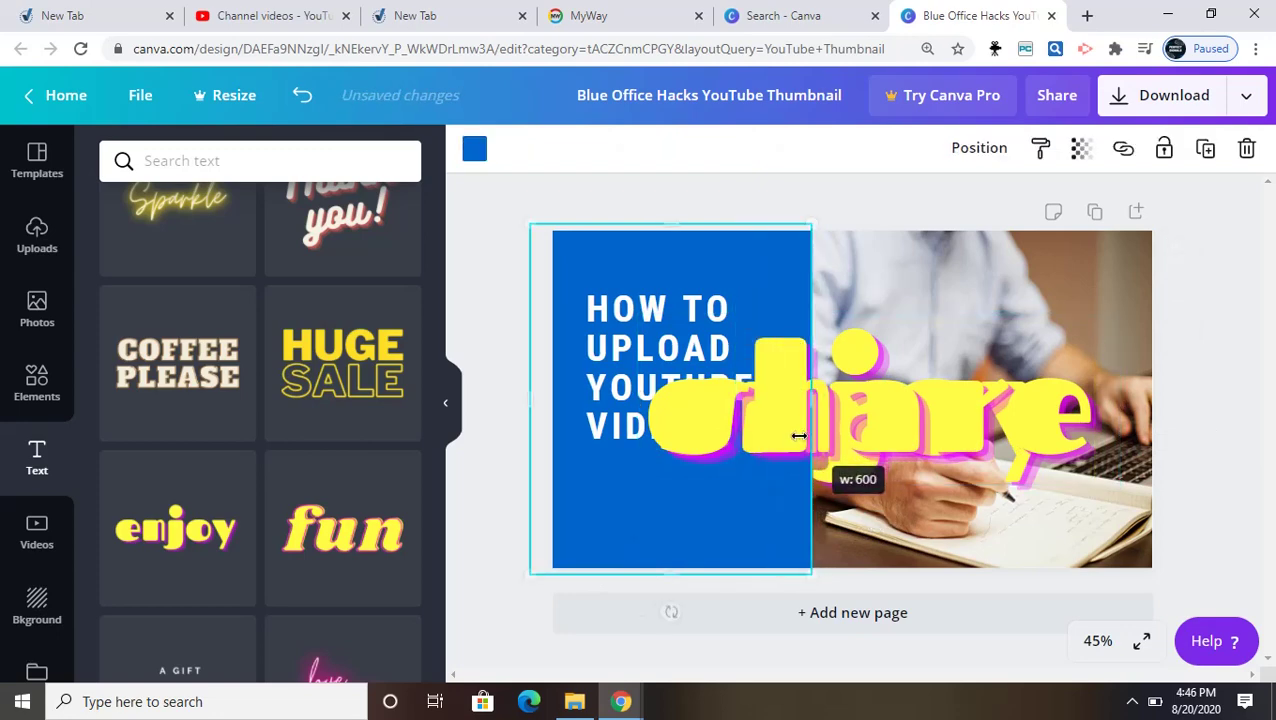
pyautogui.moveTo(893, 404); pyautogui.dragTo(786, 490)
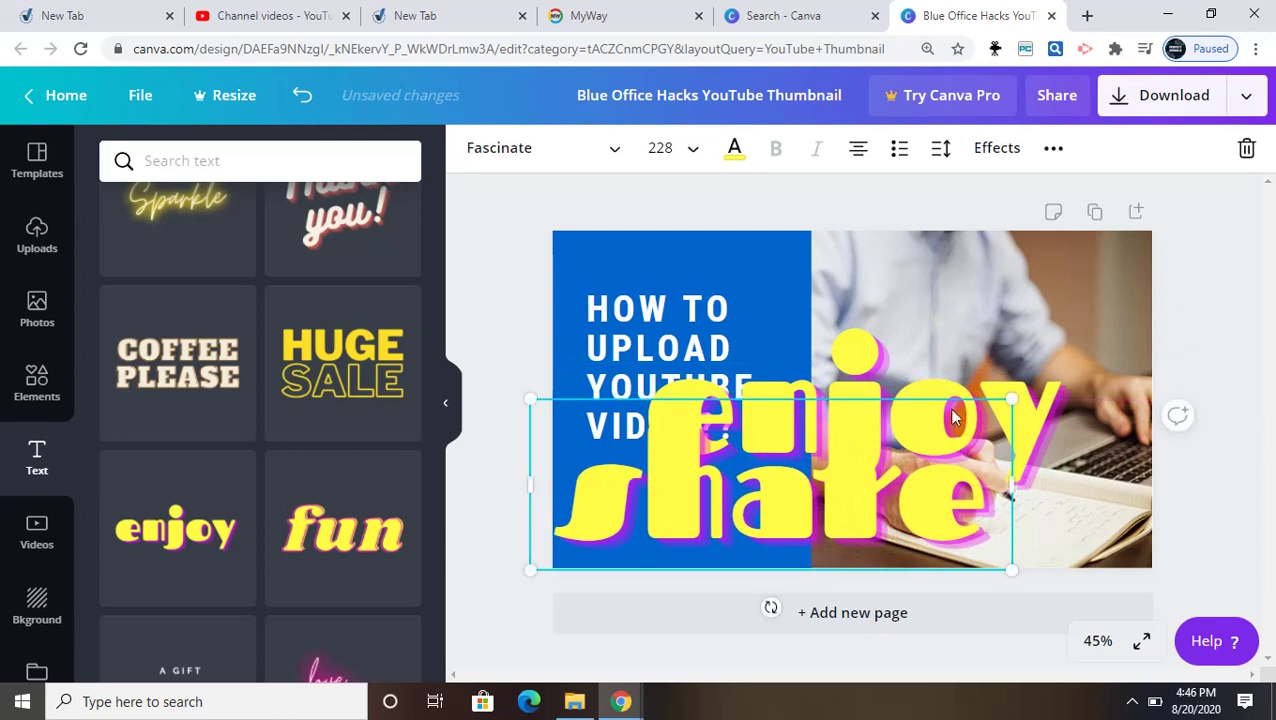
pyautogui.moveTo(1010, 395); pyautogui.dragTo(626, 534)
pyautogui.click(700, 533)
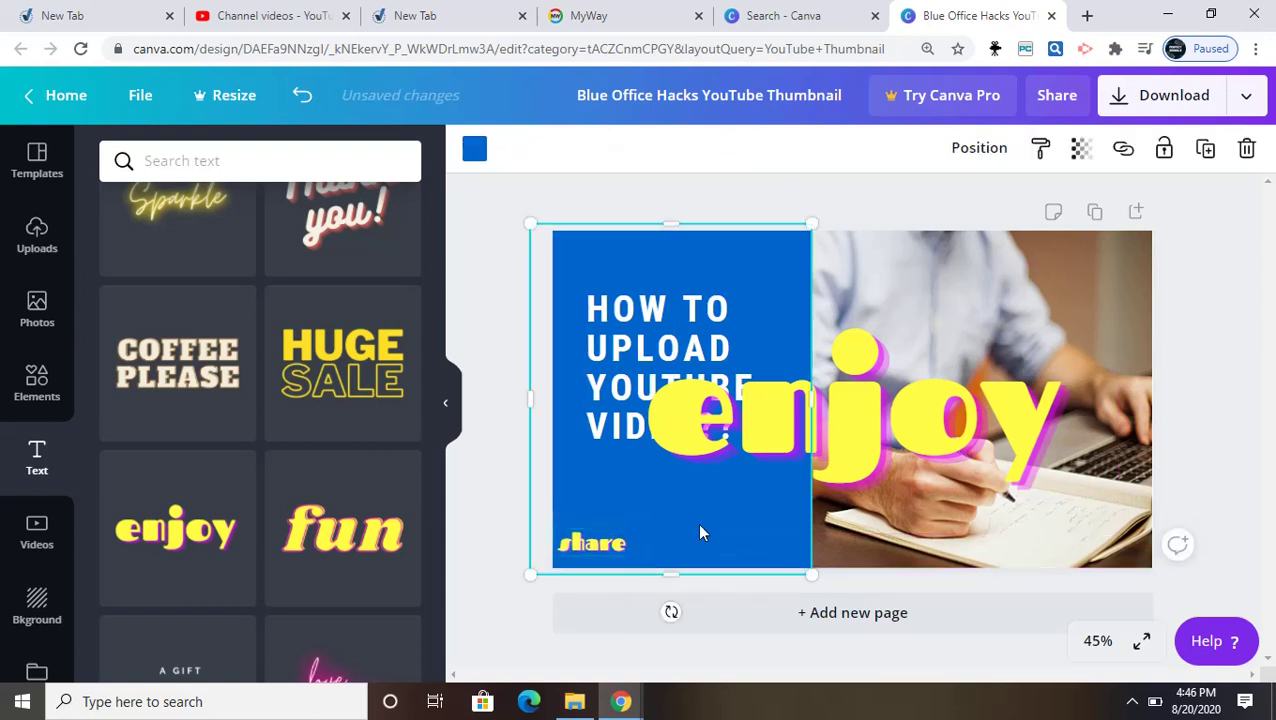
# - Replace the wording of the remaining large "enjoy" text with "subscribe"
pyautogui.click(791, 438)
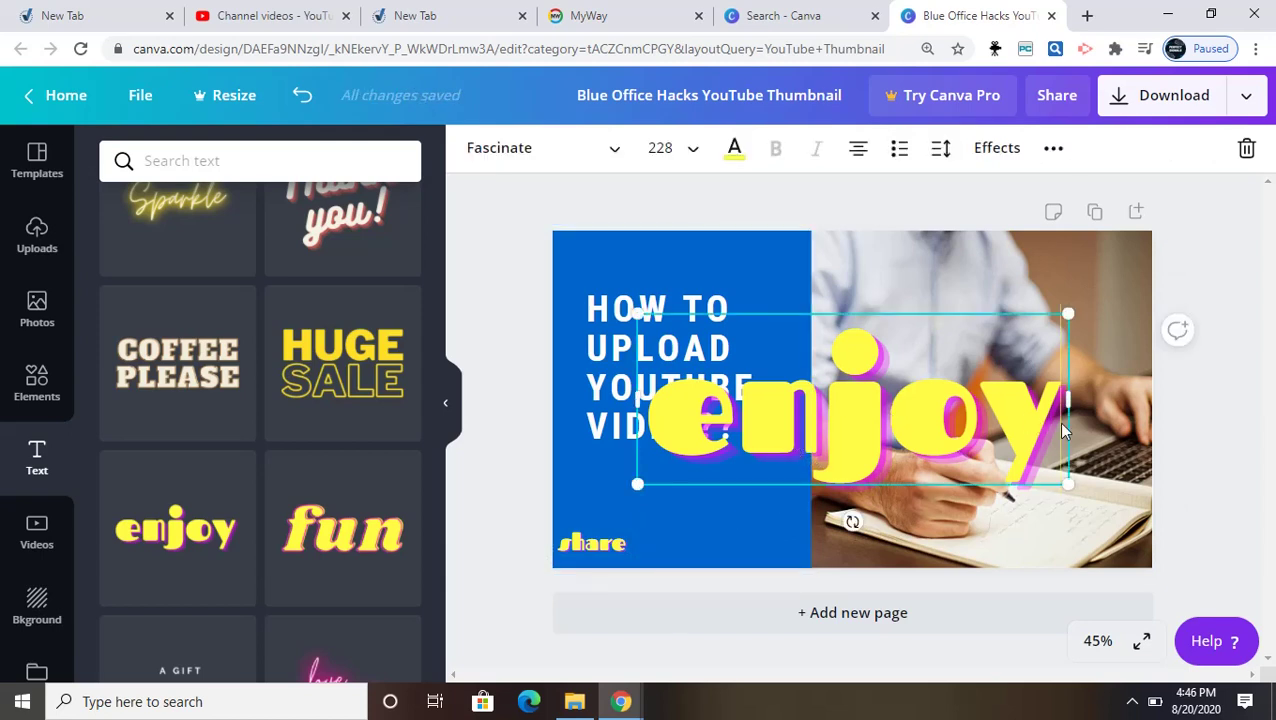
pyautogui.press('BackSpace')
pyautogui.press('BackSpace')
pyautogui.press('BackSpace')
pyautogui.press('BackSpace')
pyautogui.press('BackSpace')
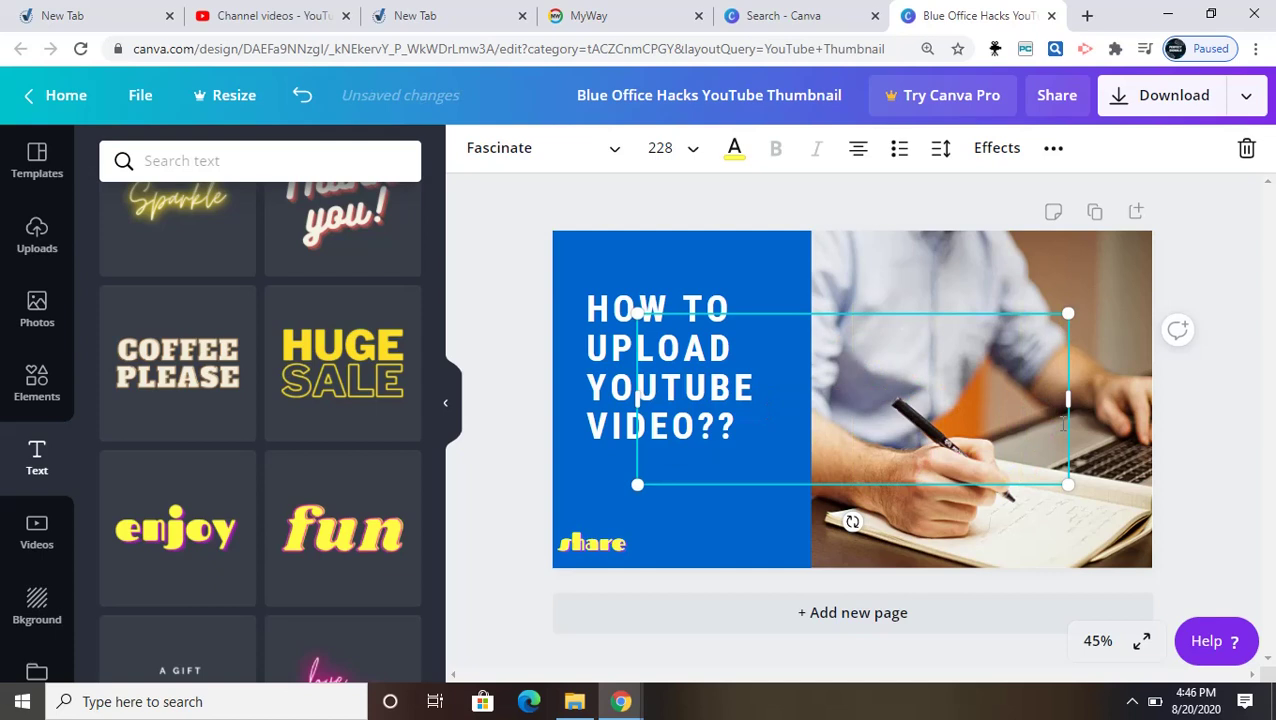
pyautogui.write('subs')
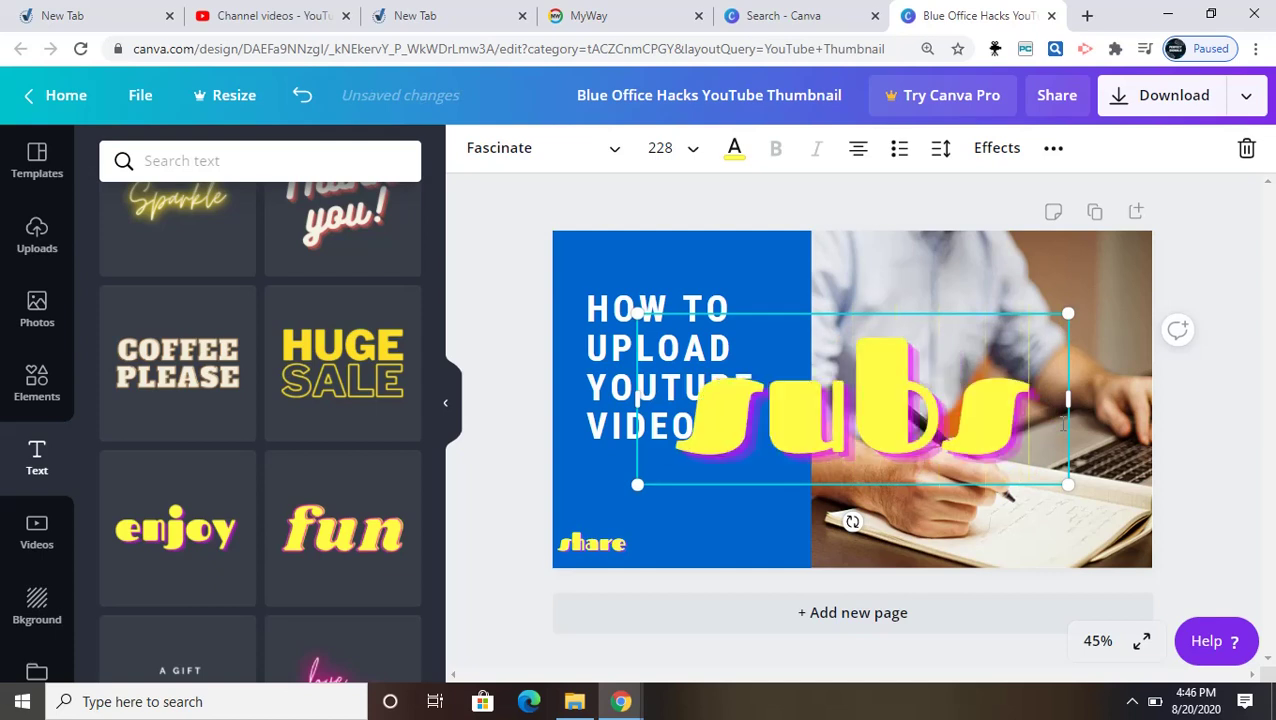
pyautogui.write('cribe')
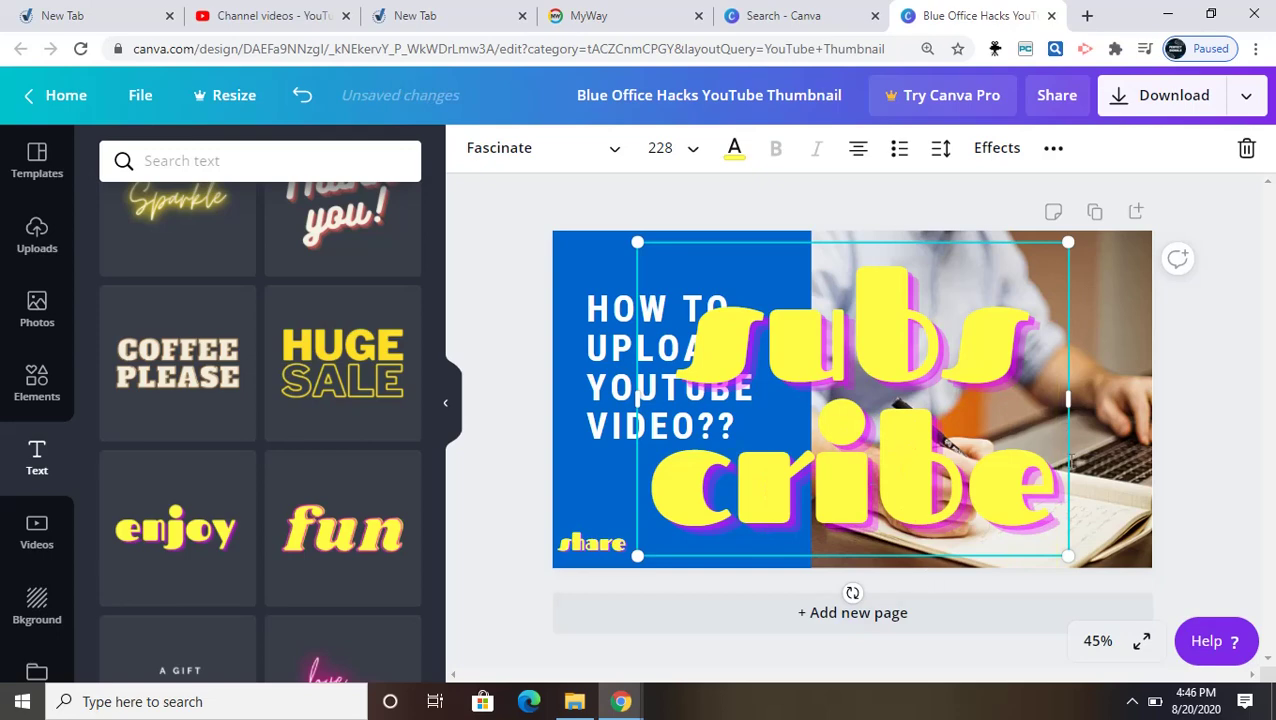
# - Shrink the "subscribe" text to size 32.7 on one line and place it beside "share" along the blue panel's lower edge
pyautogui.moveTo(1069, 405); pyautogui.dragTo(1091, 405)
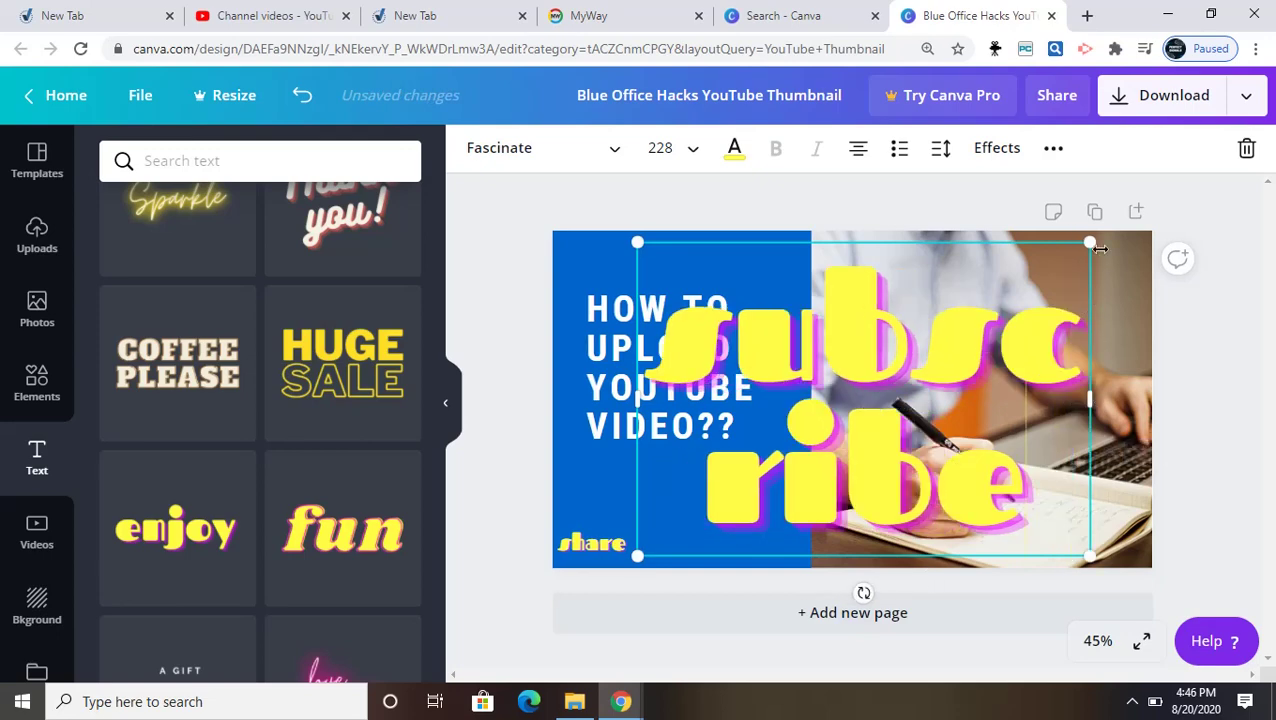
pyautogui.moveTo(1090, 245); pyautogui.dragTo(707, 541)
pyautogui.click(737, 493)
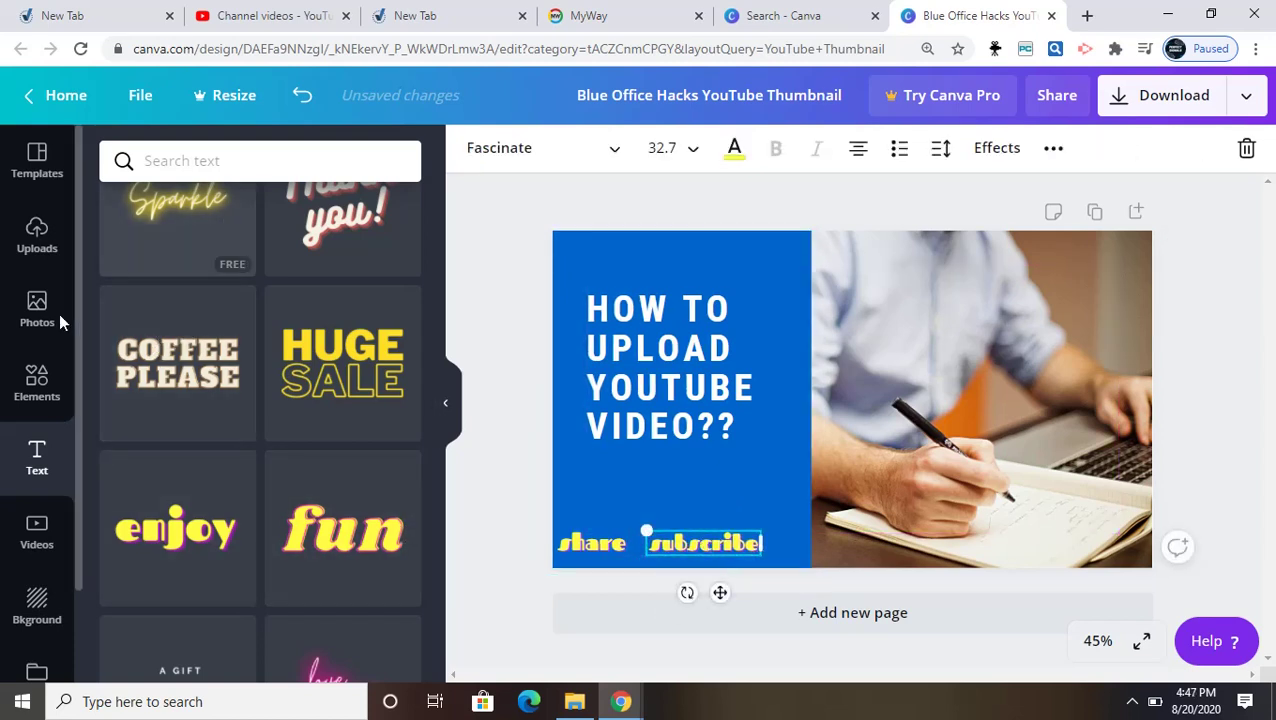
# - Search the elements for "like" and add the blue-cuffed thumbs-up, shrunk to fit between the title and the "share" and "subscribe" texts
pyautogui.click(34, 388)
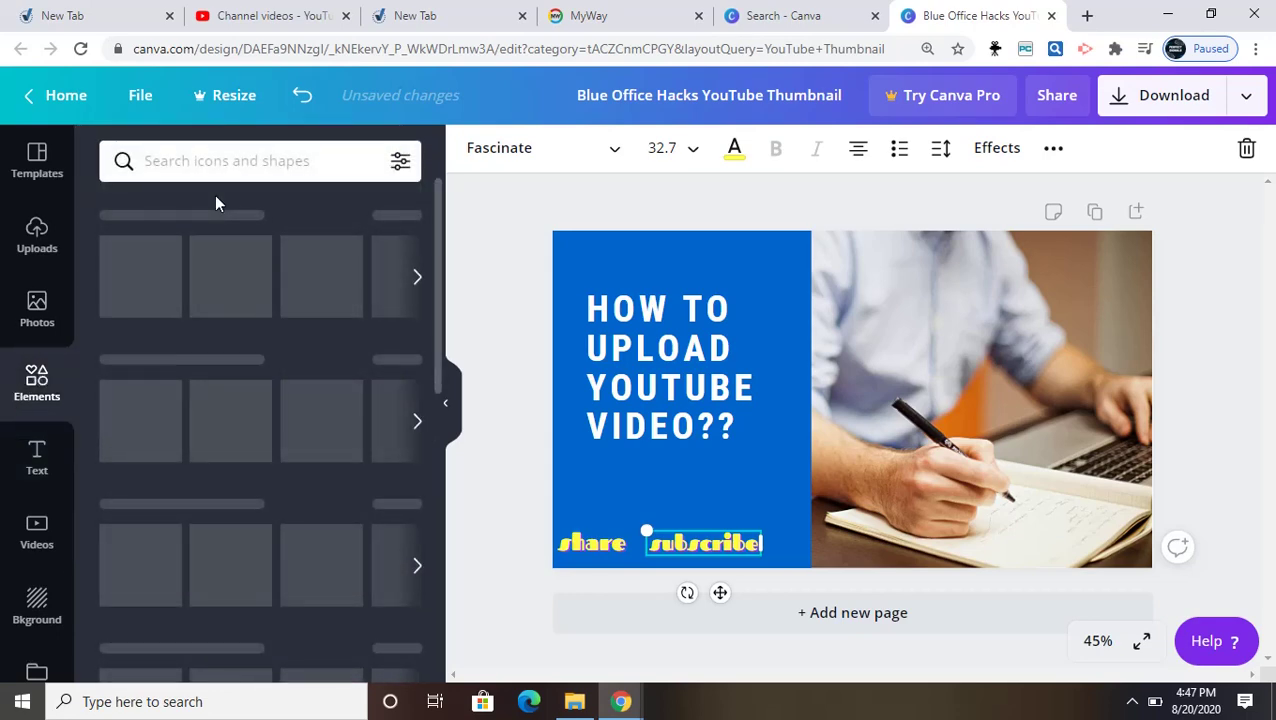
pyautogui.click(230, 171)
pyautogui.write('li')
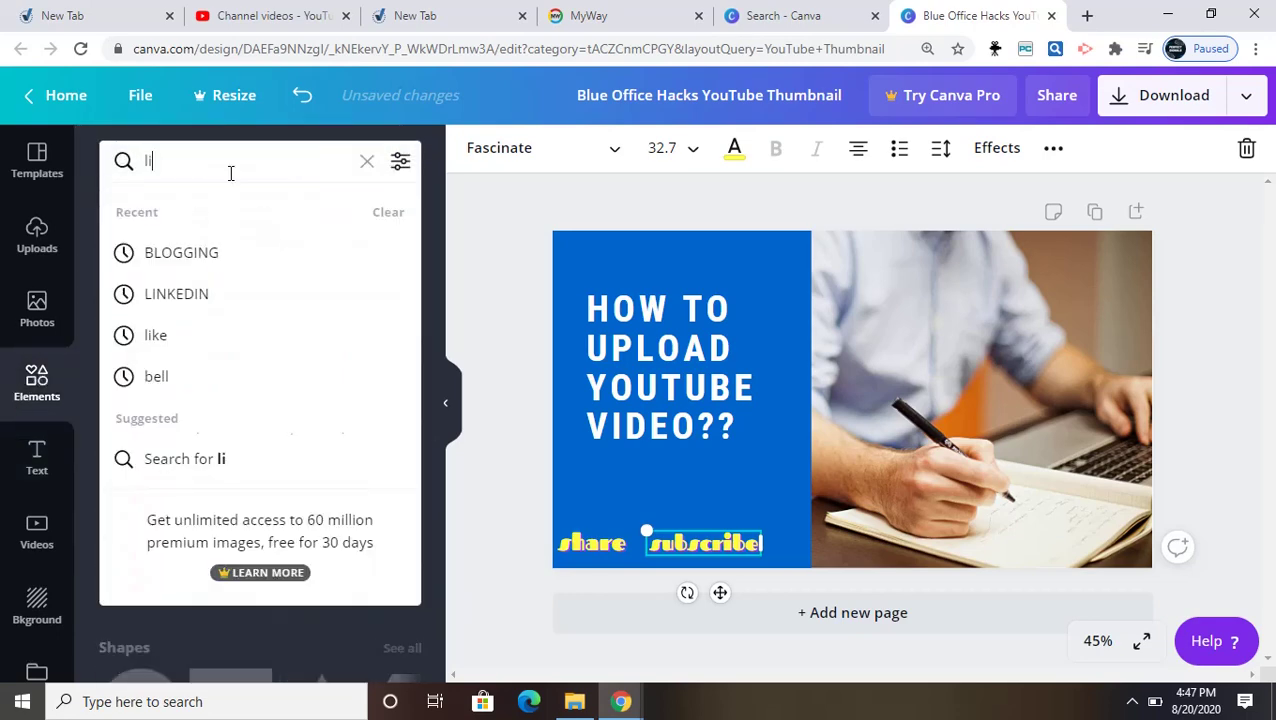
pyautogui.write('ke')
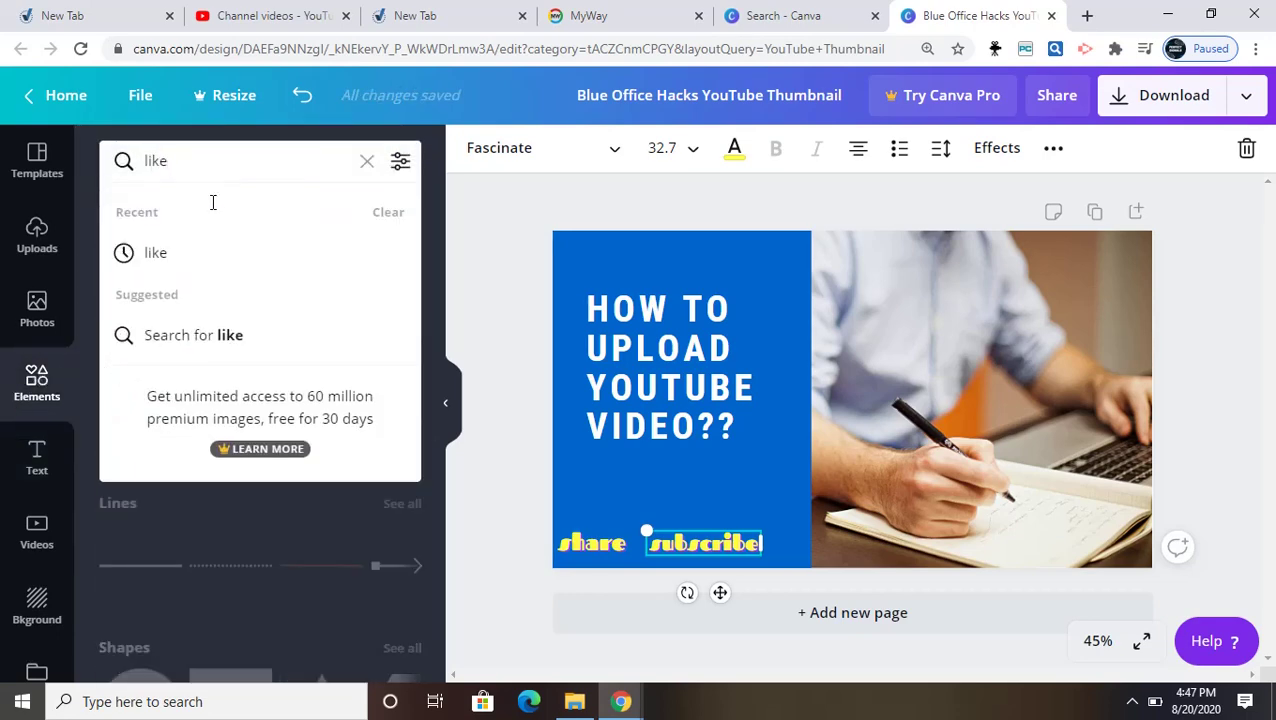
pyautogui.click(220, 245)
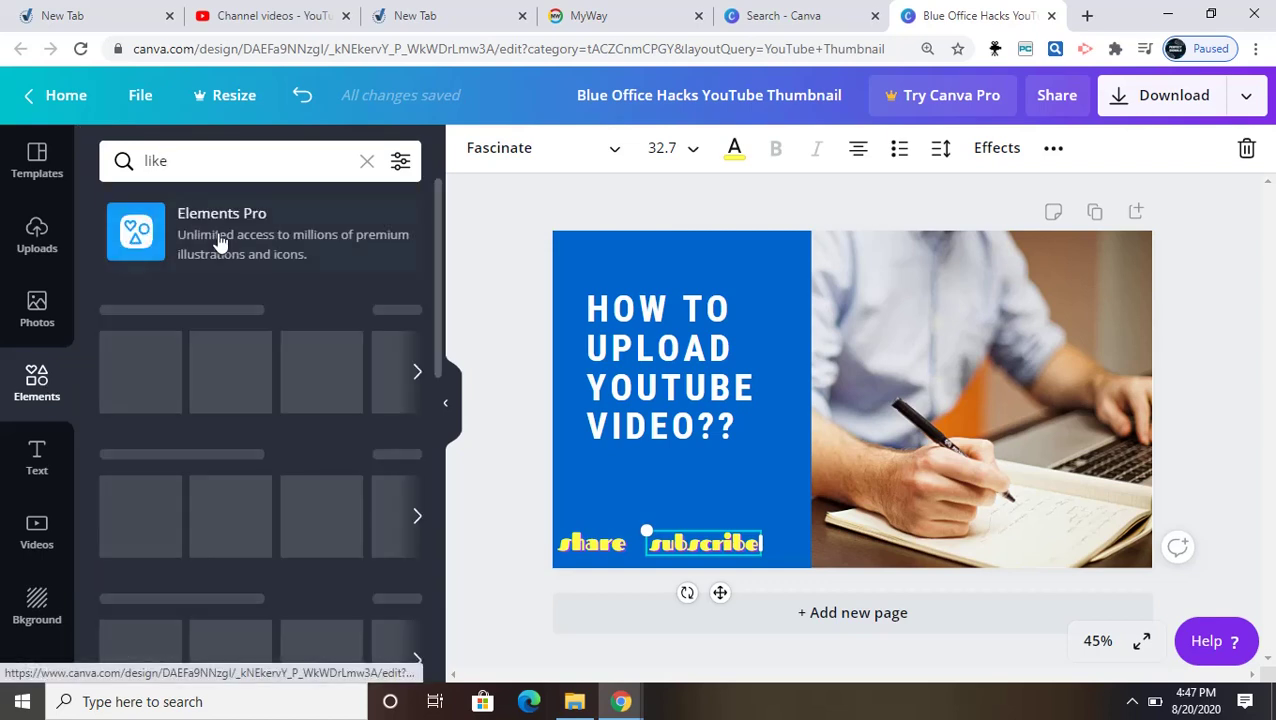
pyautogui.moveTo(253, 355); pyautogui.dragTo(667, 441)
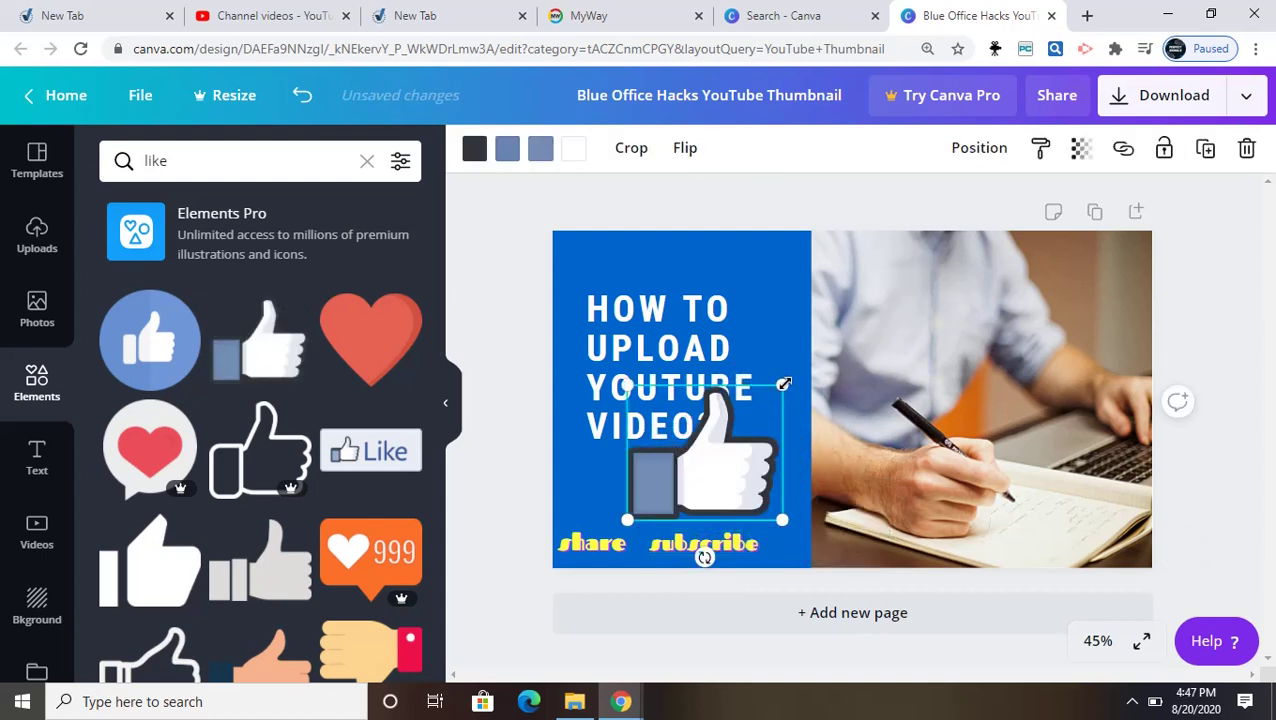
pyautogui.moveTo(784, 384); pyautogui.dragTo(709, 450)
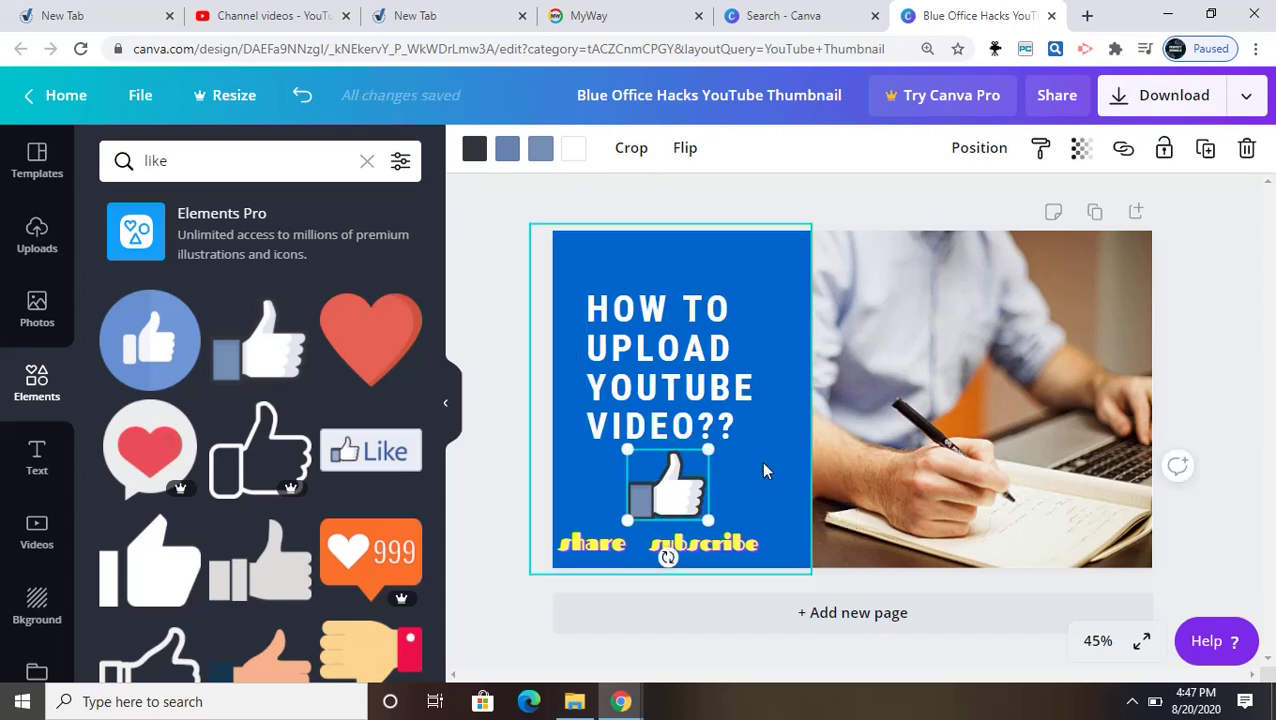
pyautogui.click(764, 464)
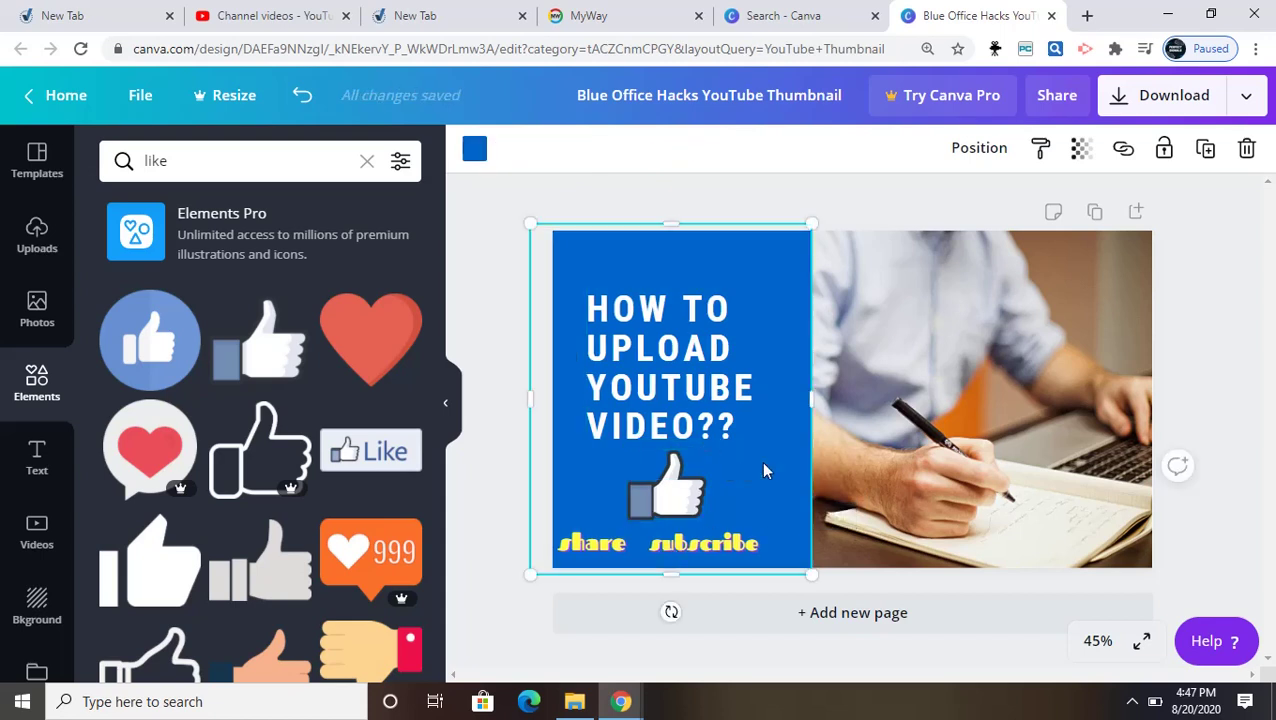
# - Download the finished thumbnail as a PNG and dismiss the post-scheduling offer
pyautogui.click(1185, 88)
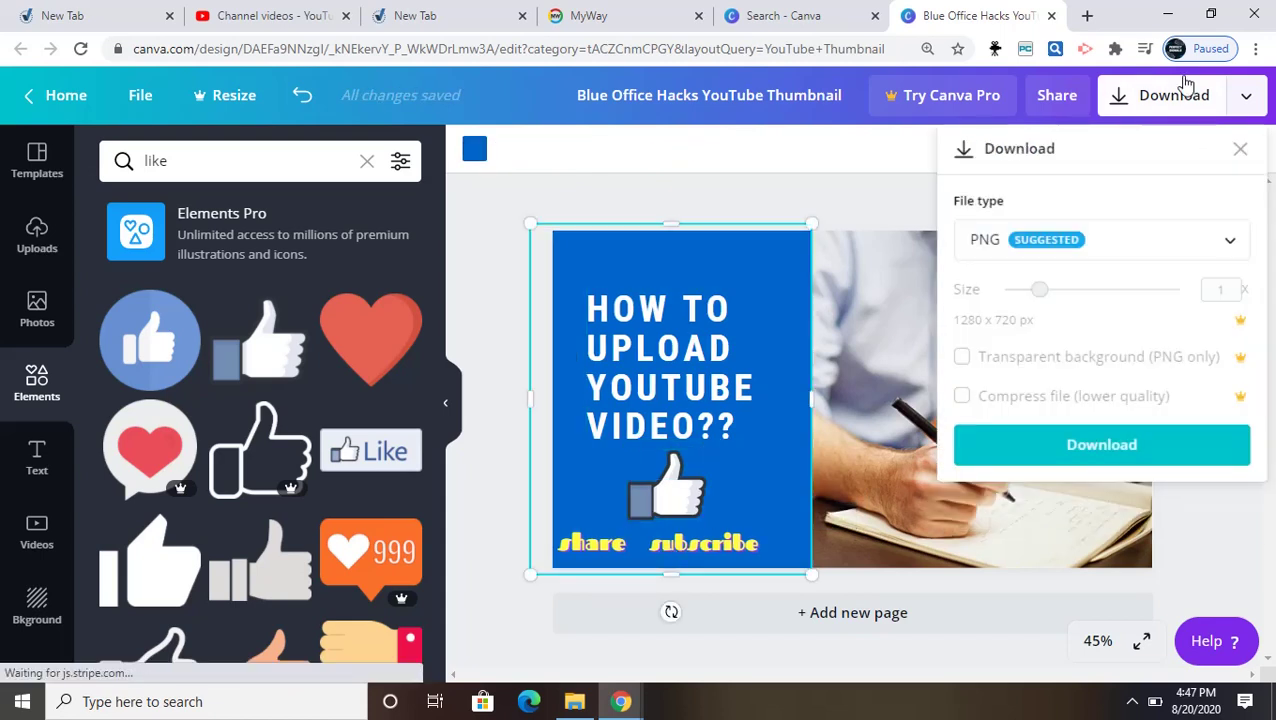
pyautogui.click(1063, 445)
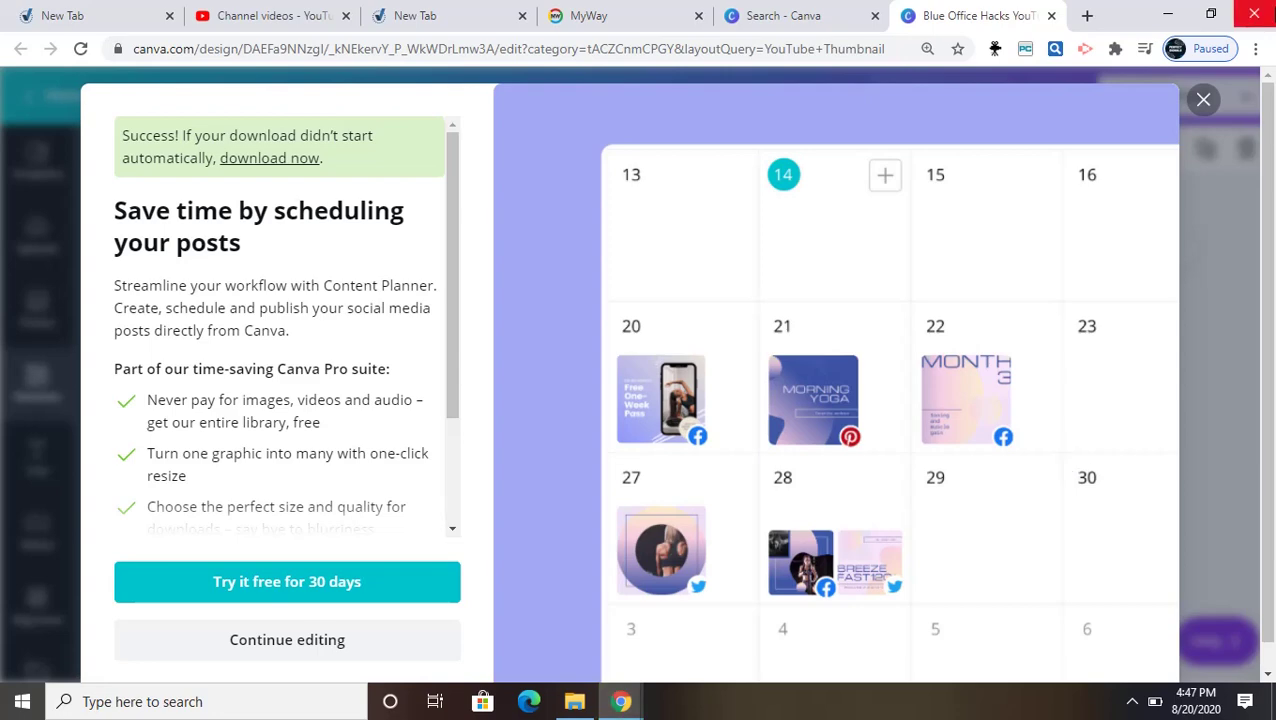
pyautogui.click(1207, 99)
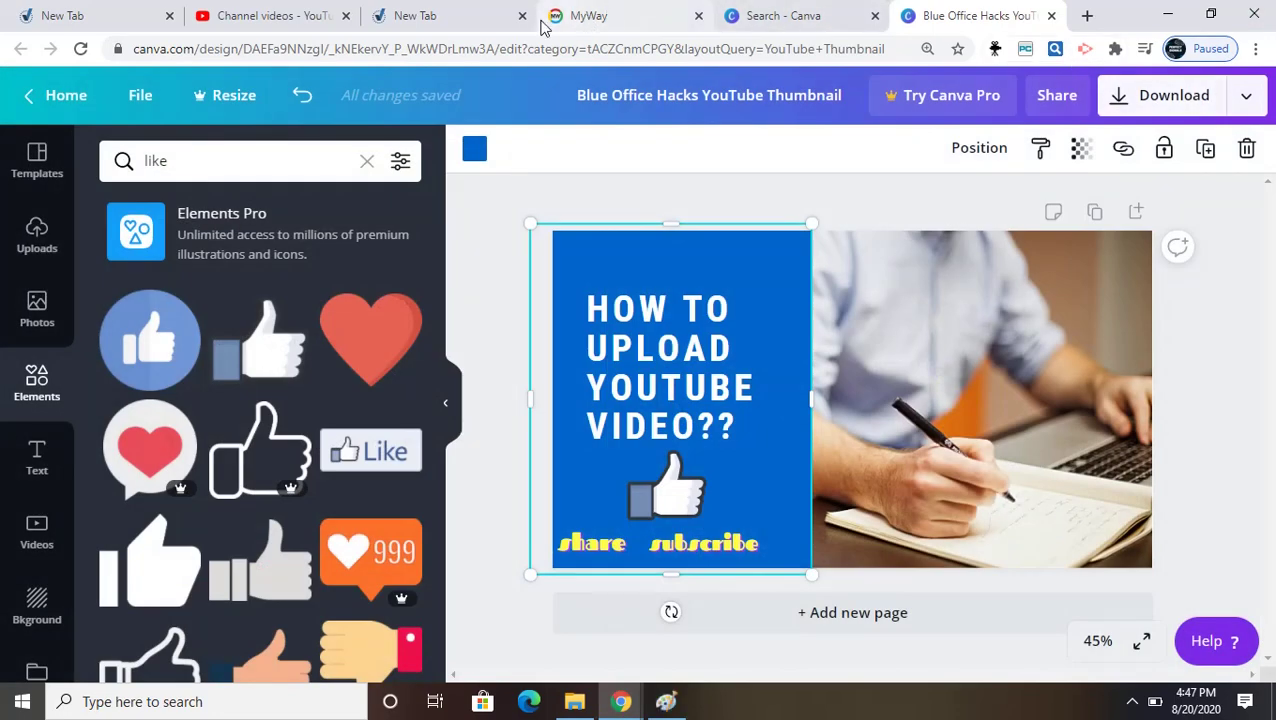
# - Switch to the video's upload details in YouTube Studio and reduce the browser window from full screen
pyautogui.click(272, 16)
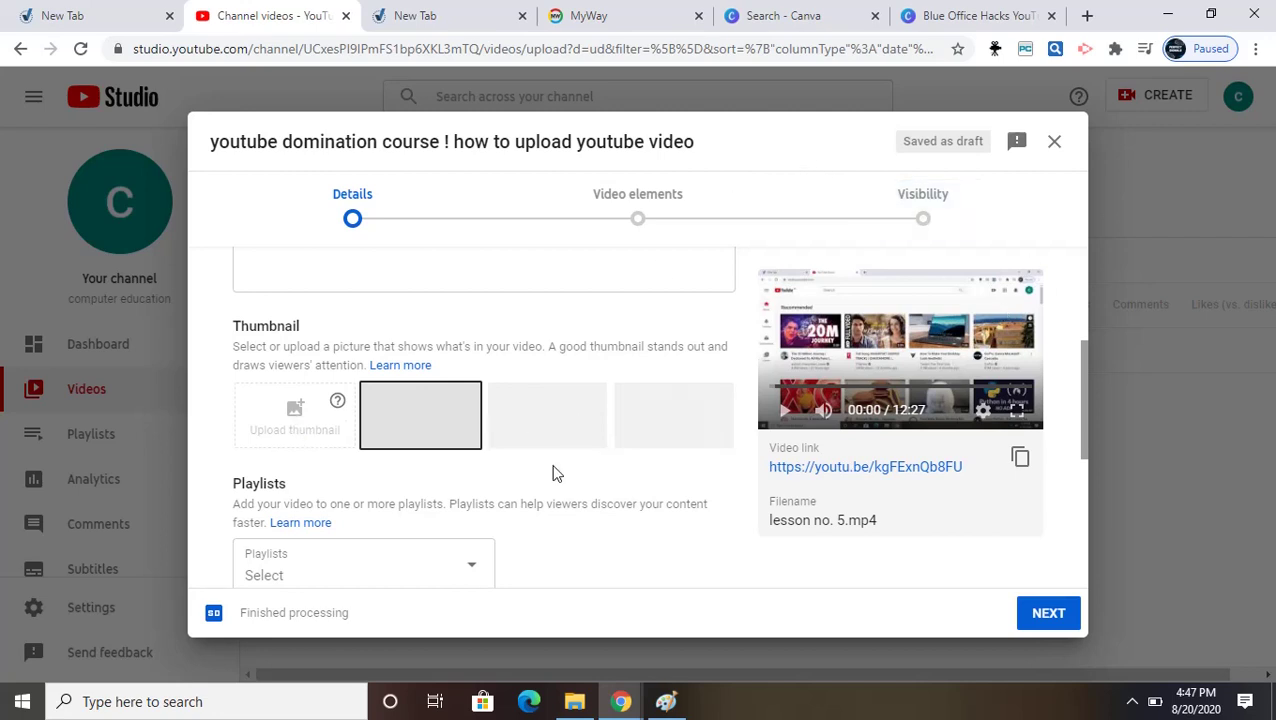
pyautogui.doubleClick(408, 378)
pyautogui.click(1211, 14)
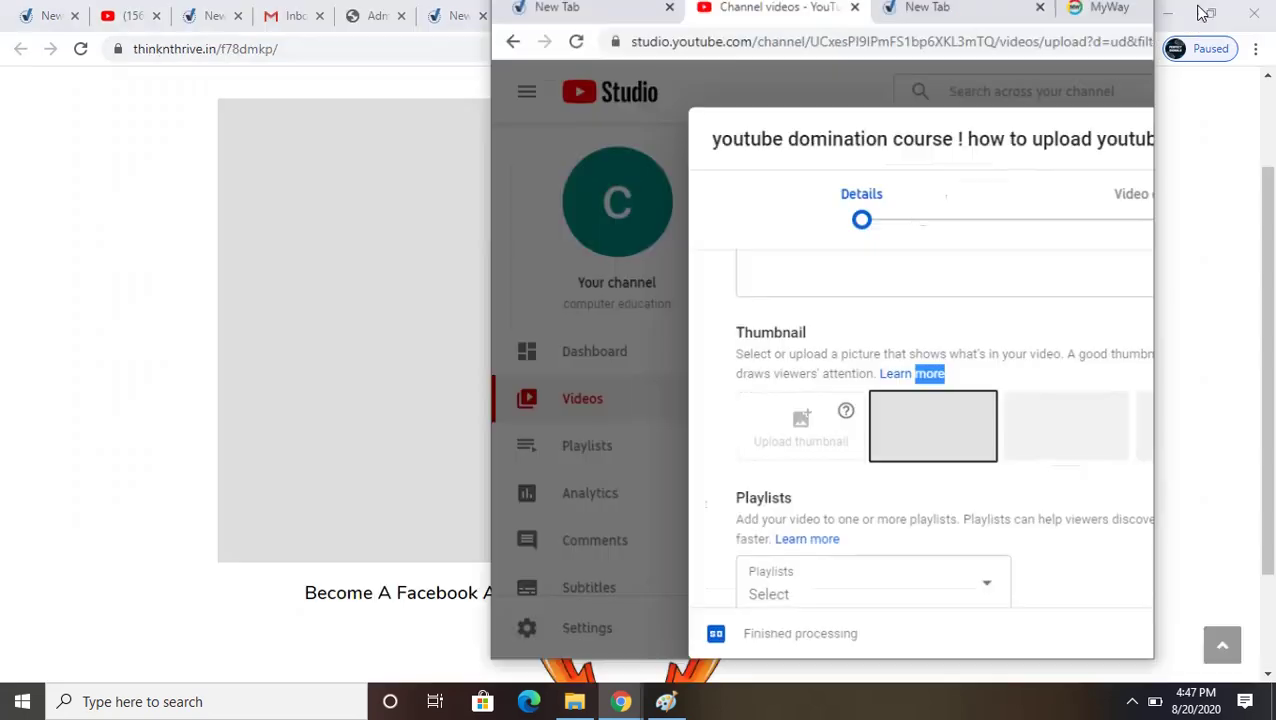
# - Try to bring the "Blue Office Hacks YouTube Thumbnail" file from the Downloads folder onto the video's upload details
pyautogui.click(590, 710)
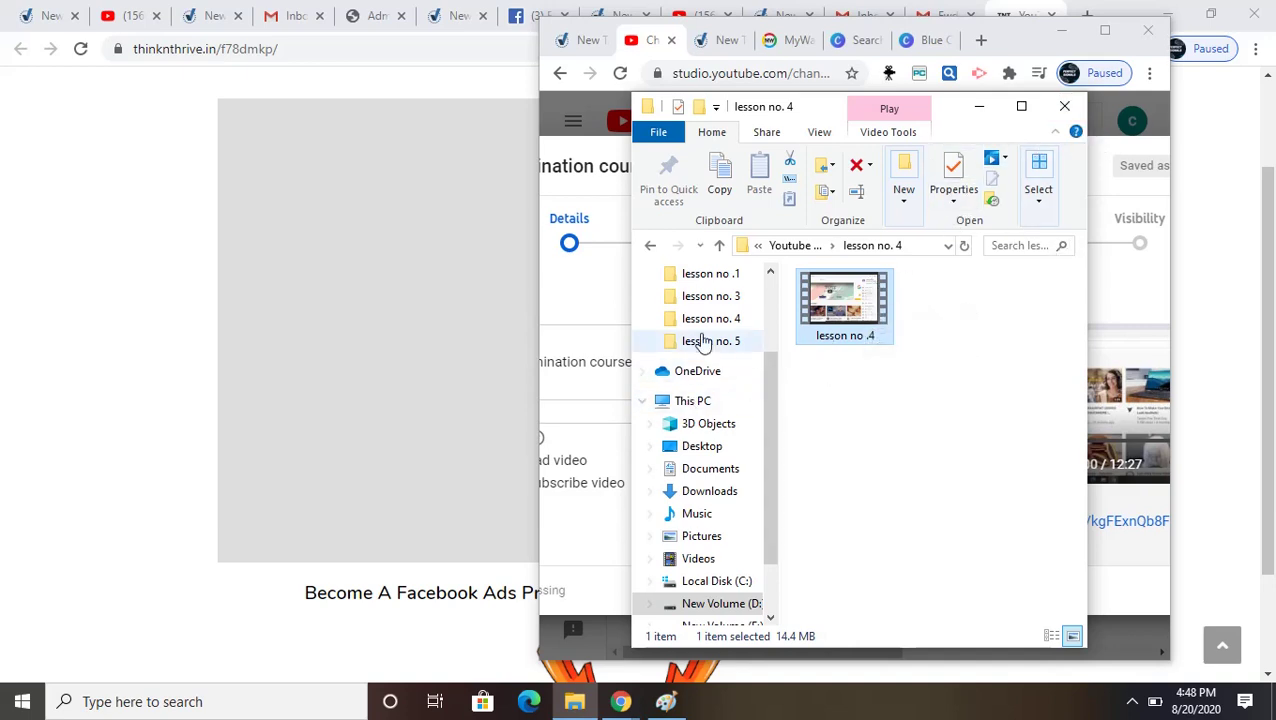
pyautogui.moveTo(769, 413); pyautogui.dragTo(776, 287)
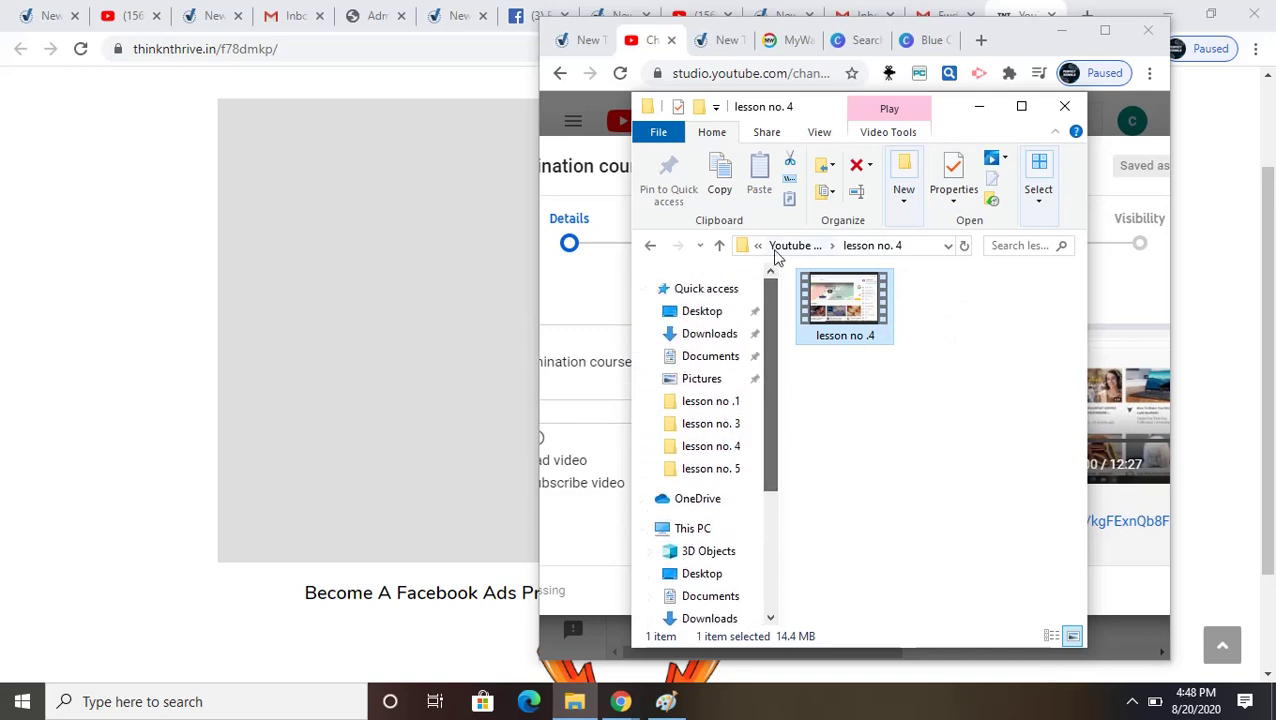
pyautogui.click(718, 335)
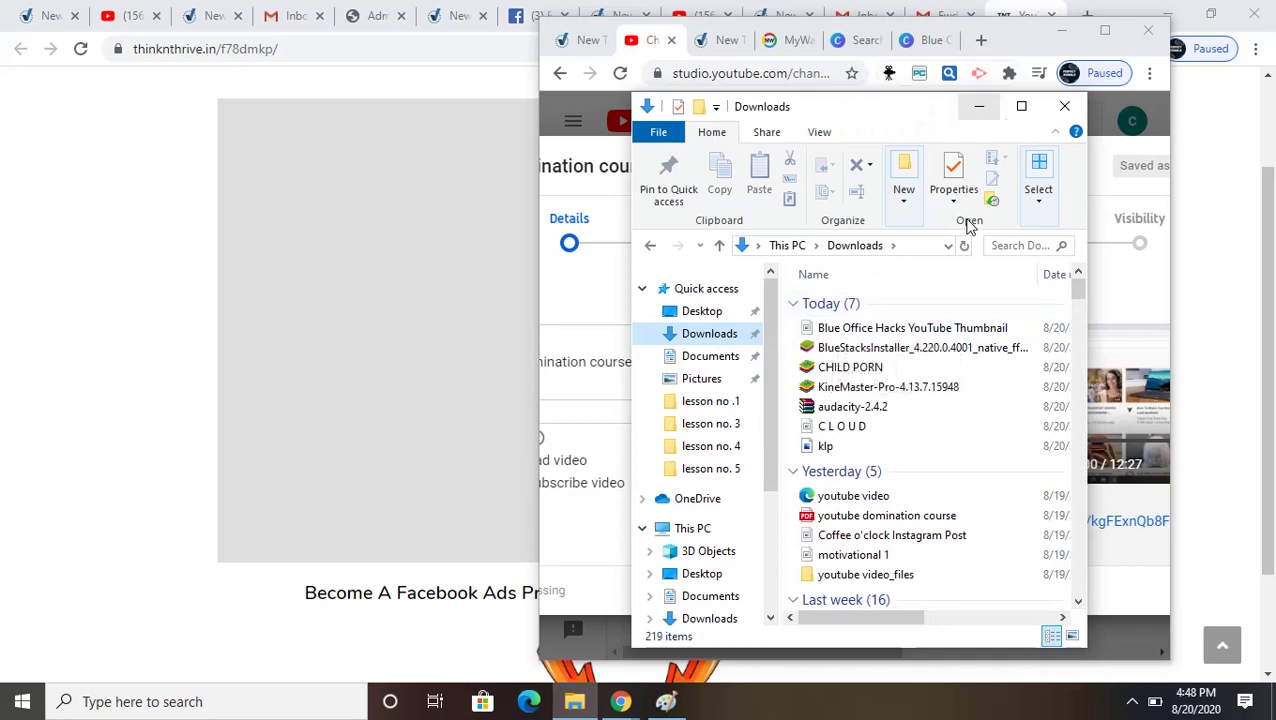
pyautogui.moveTo(917, 115); pyautogui.dragTo(543, 93)
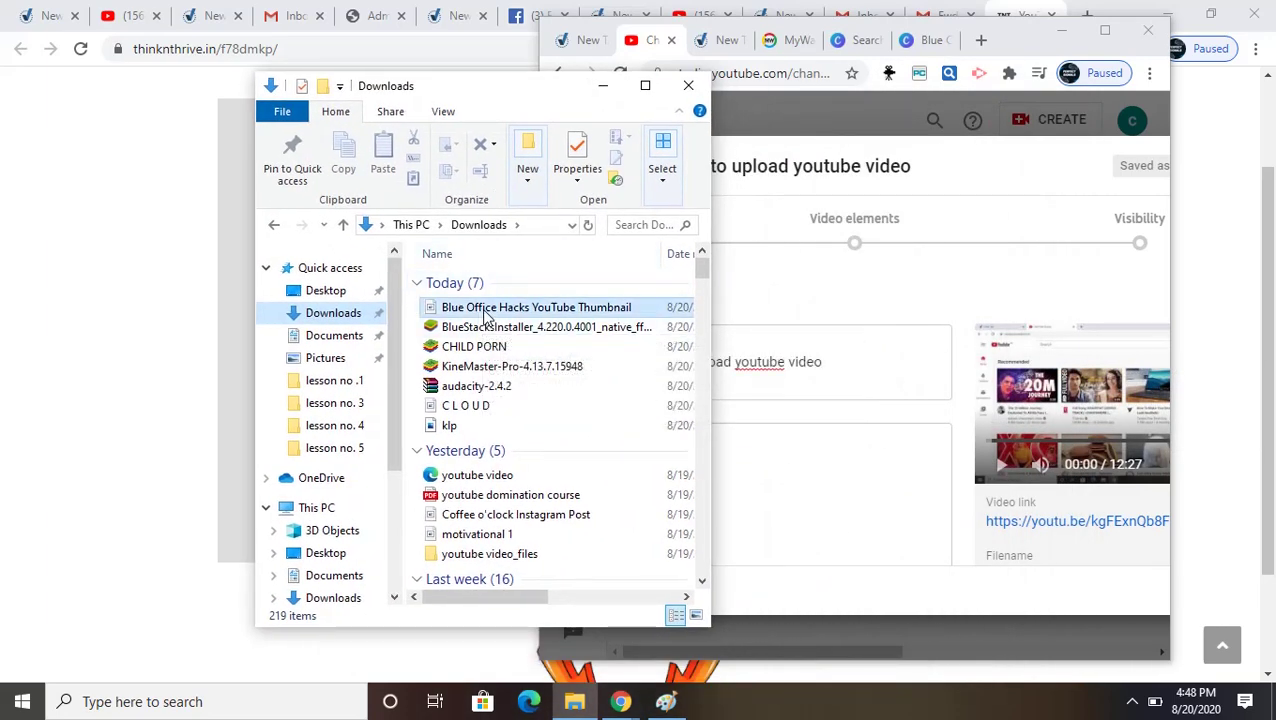
pyautogui.moveTo(473, 312); pyautogui.dragTo(817, 530)
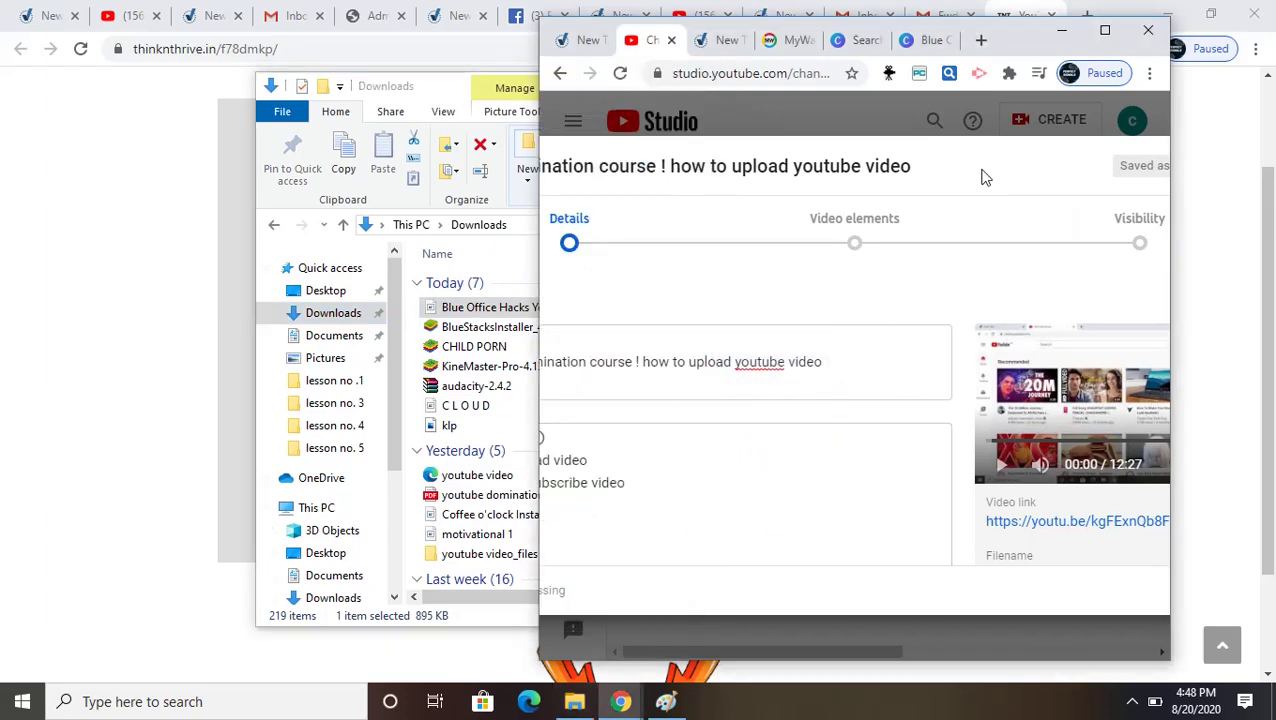
pyautogui.hotkey('ctrl', 'a')
pyautogui.click(1104, 31)
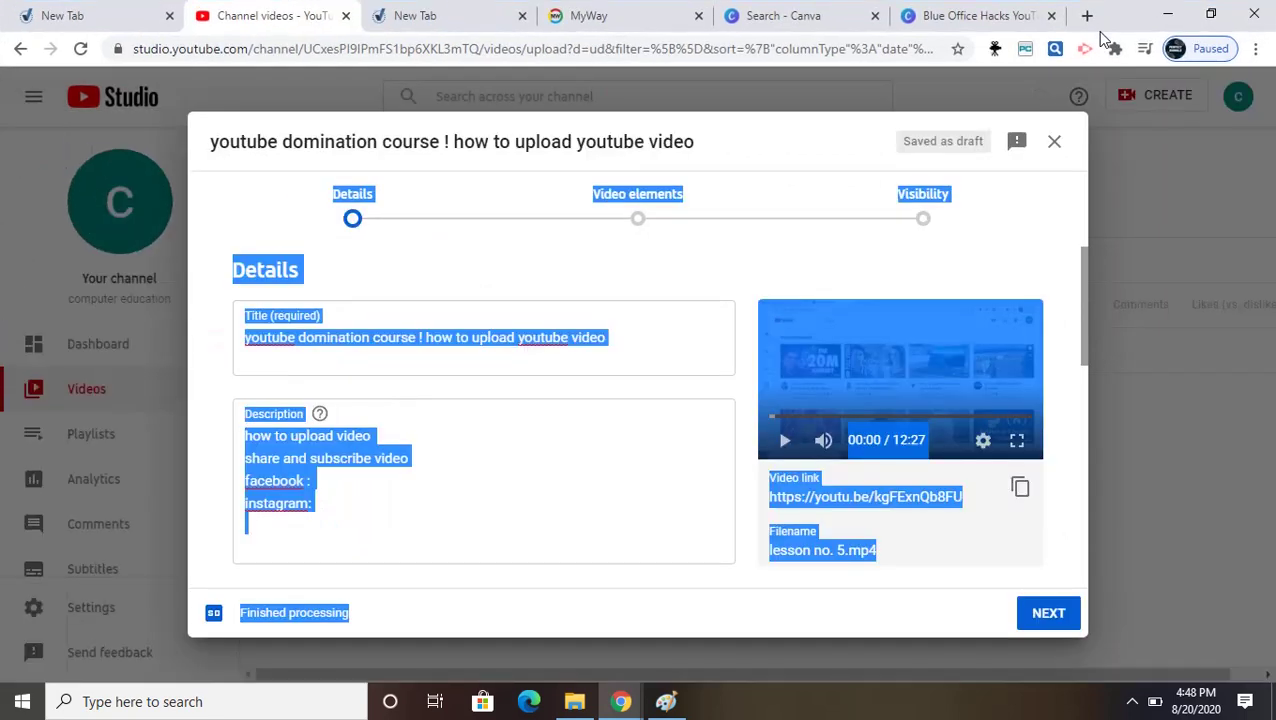
# - Try to advance the upload to the Video elements stage
pyautogui.click(689, 239)
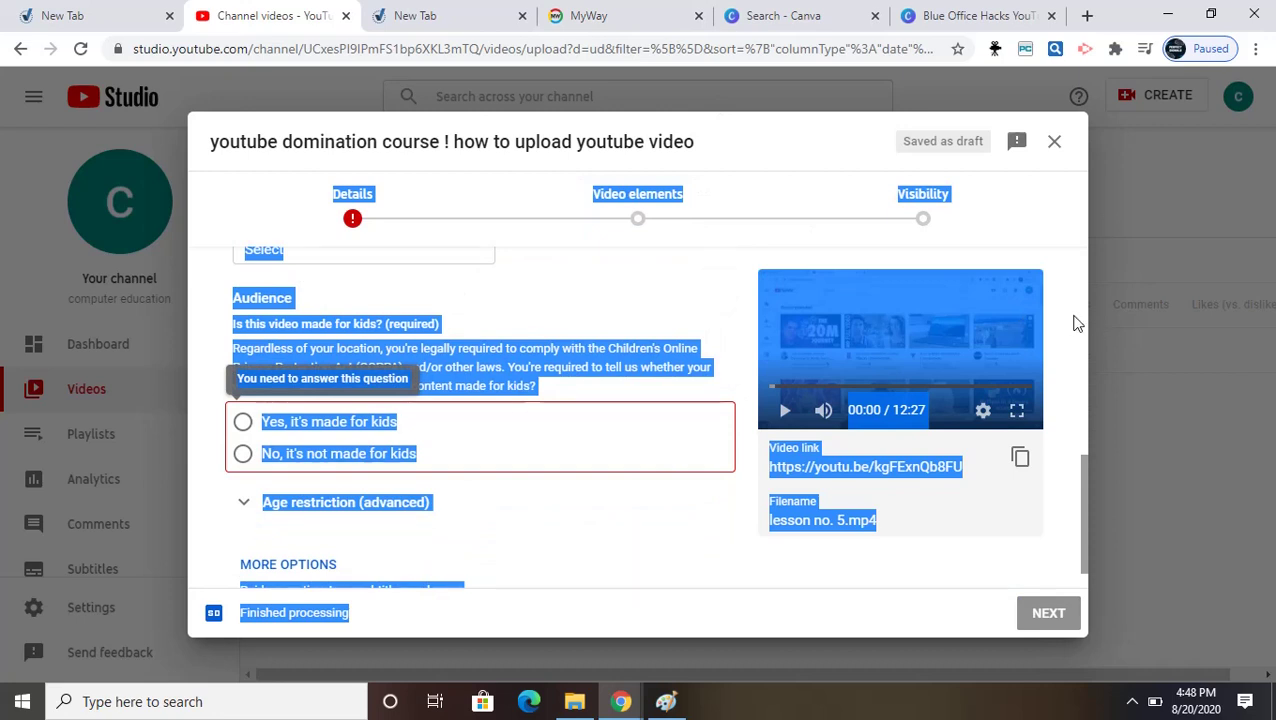
pyautogui.click(1076, 323)
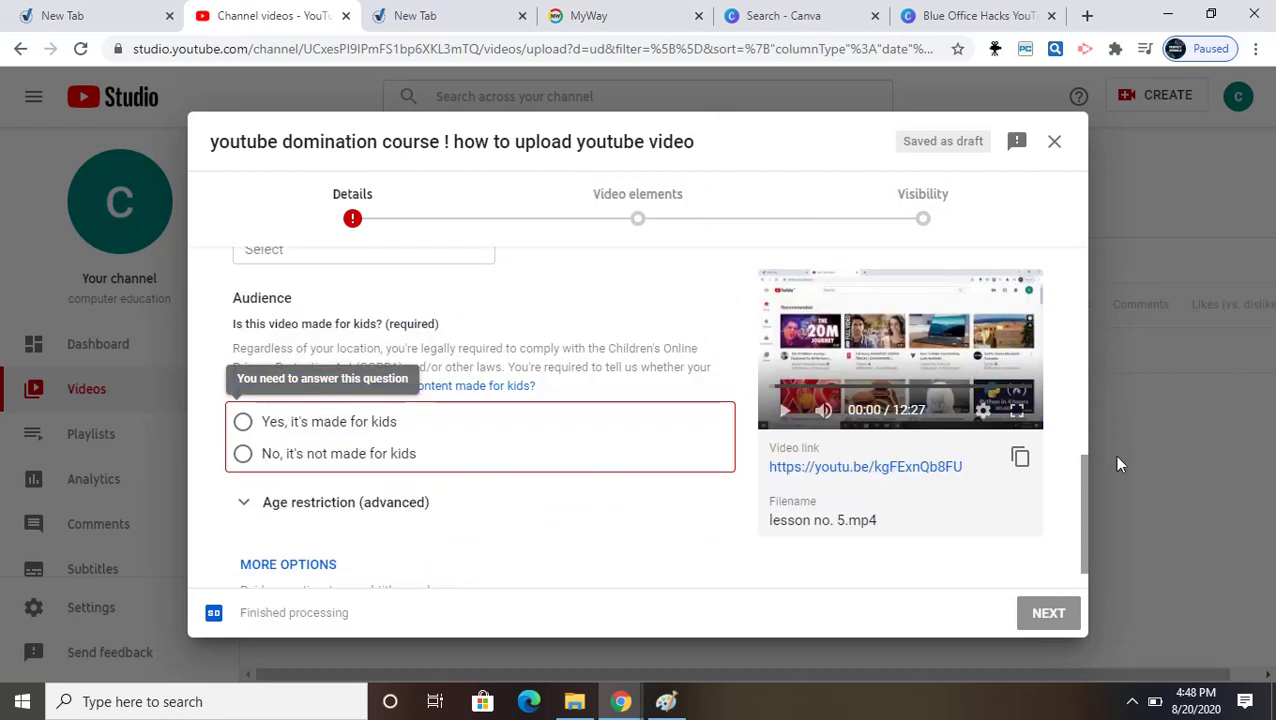
# - Consult the YouTube Help article on adding video thumbnails and return to the upload details
pyautogui.moveTo(1083, 466); pyautogui.dragTo(1090, 353)
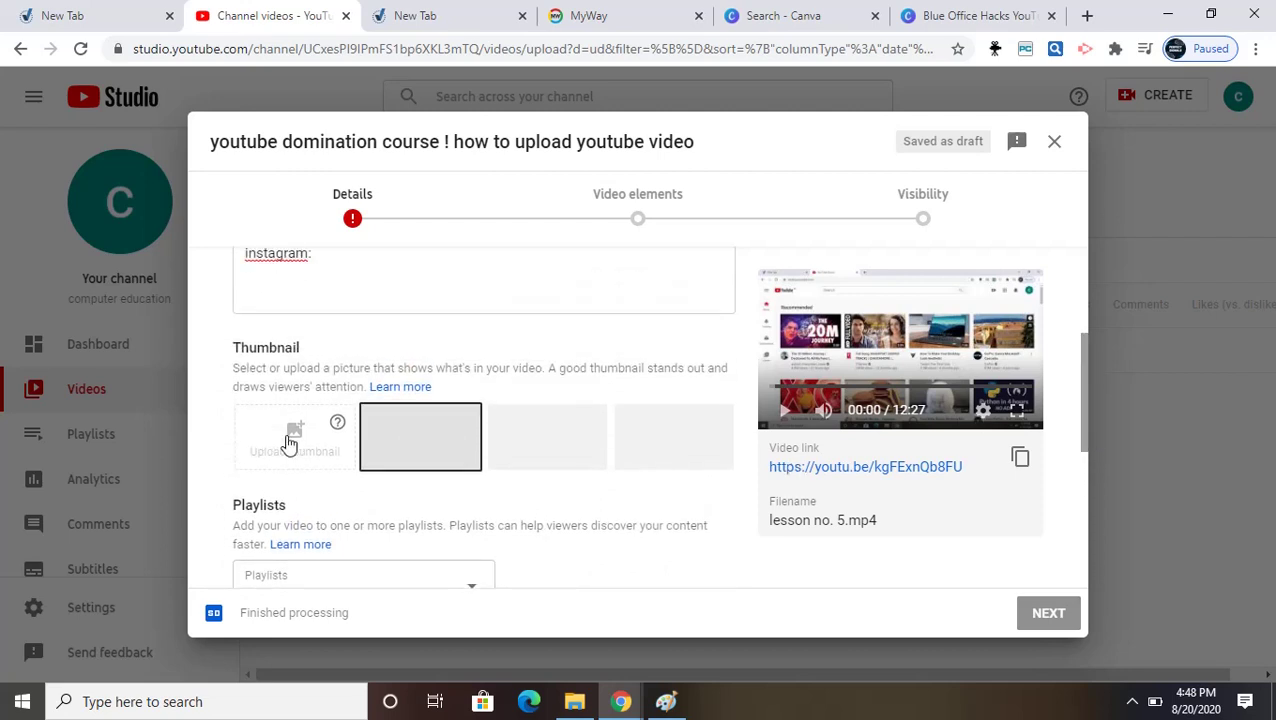
pyautogui.click(379, 389)
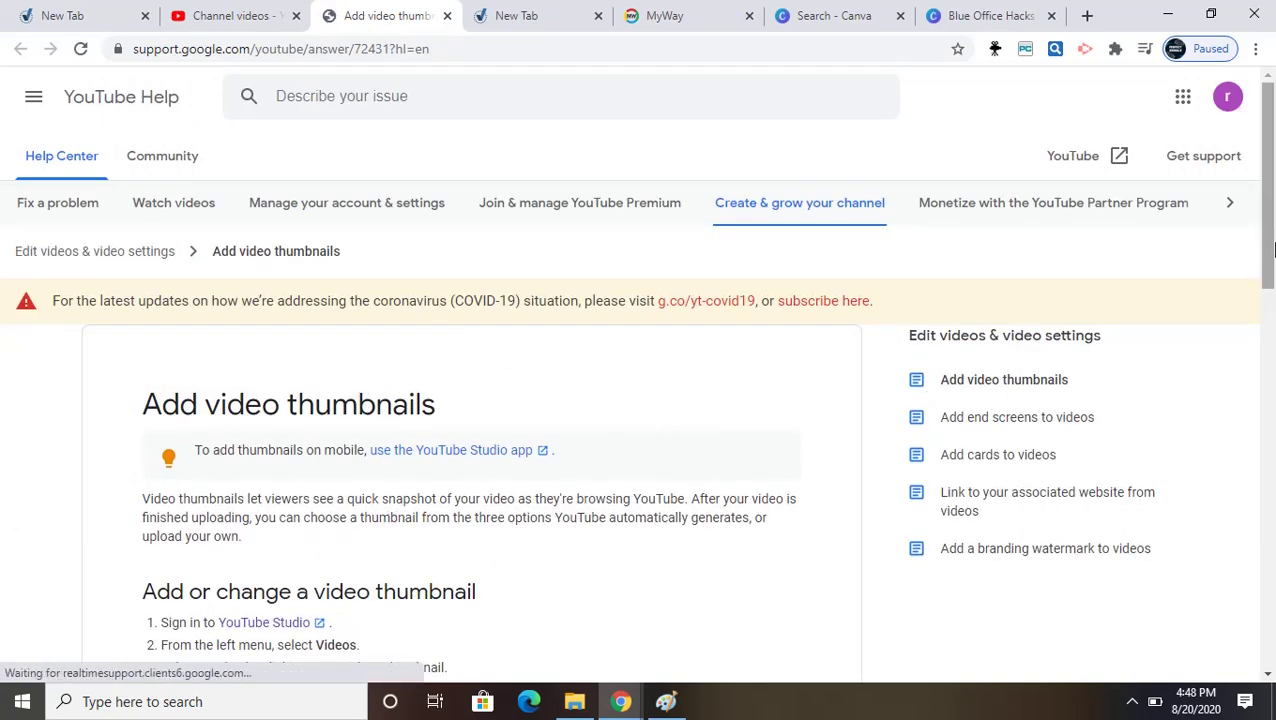
pyautogui.moveTo(1273, 250); pyautogui.dragTo(1272, 190)
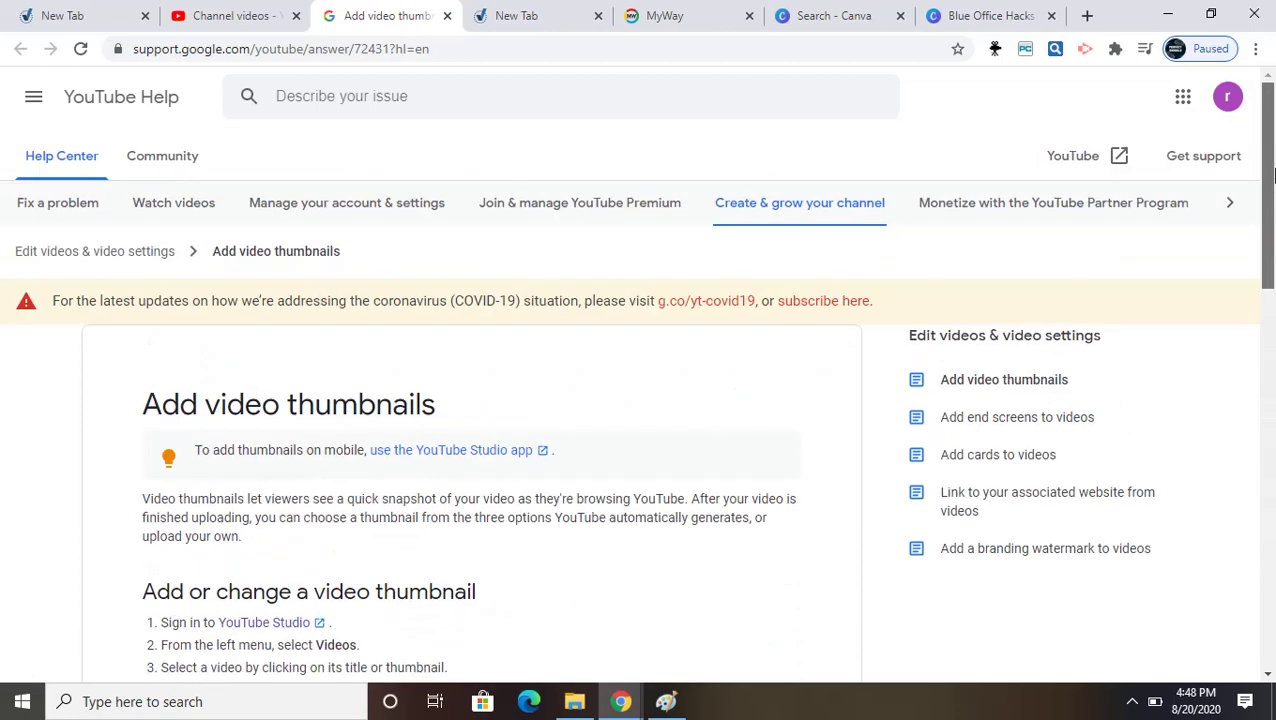
pyautogui.click(228, 18)
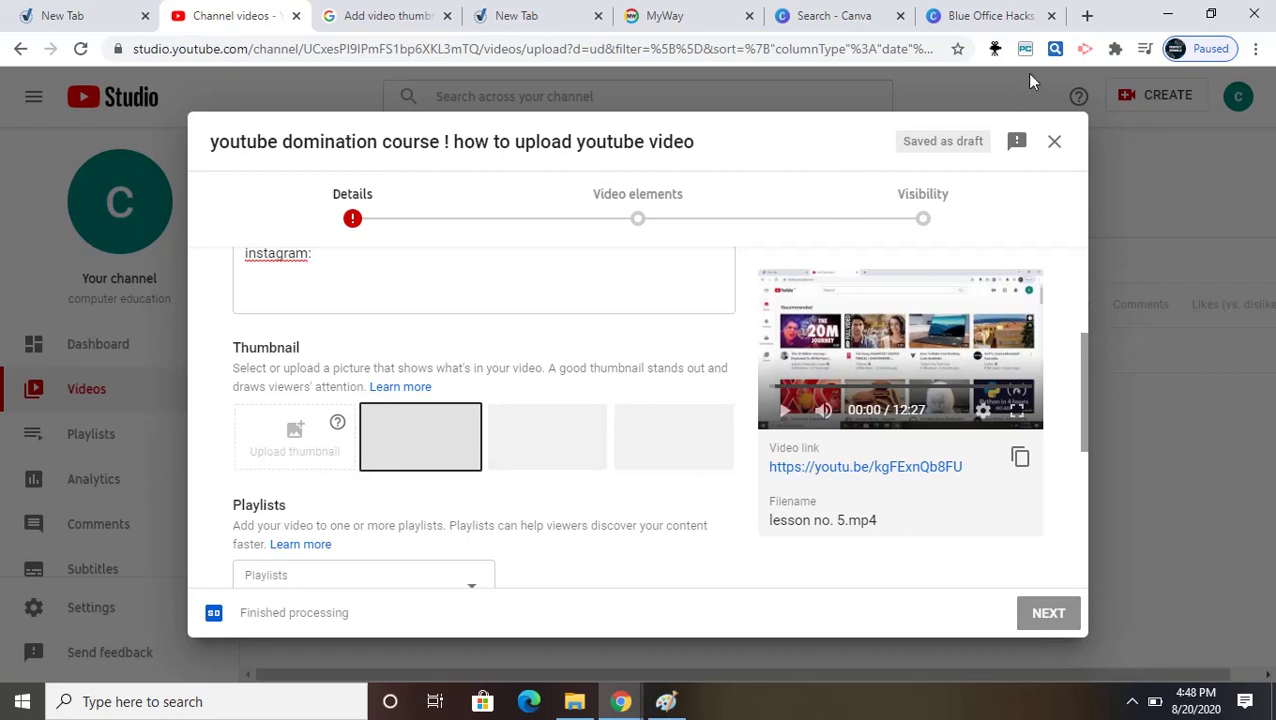
pyautogui.click(1218, 12)
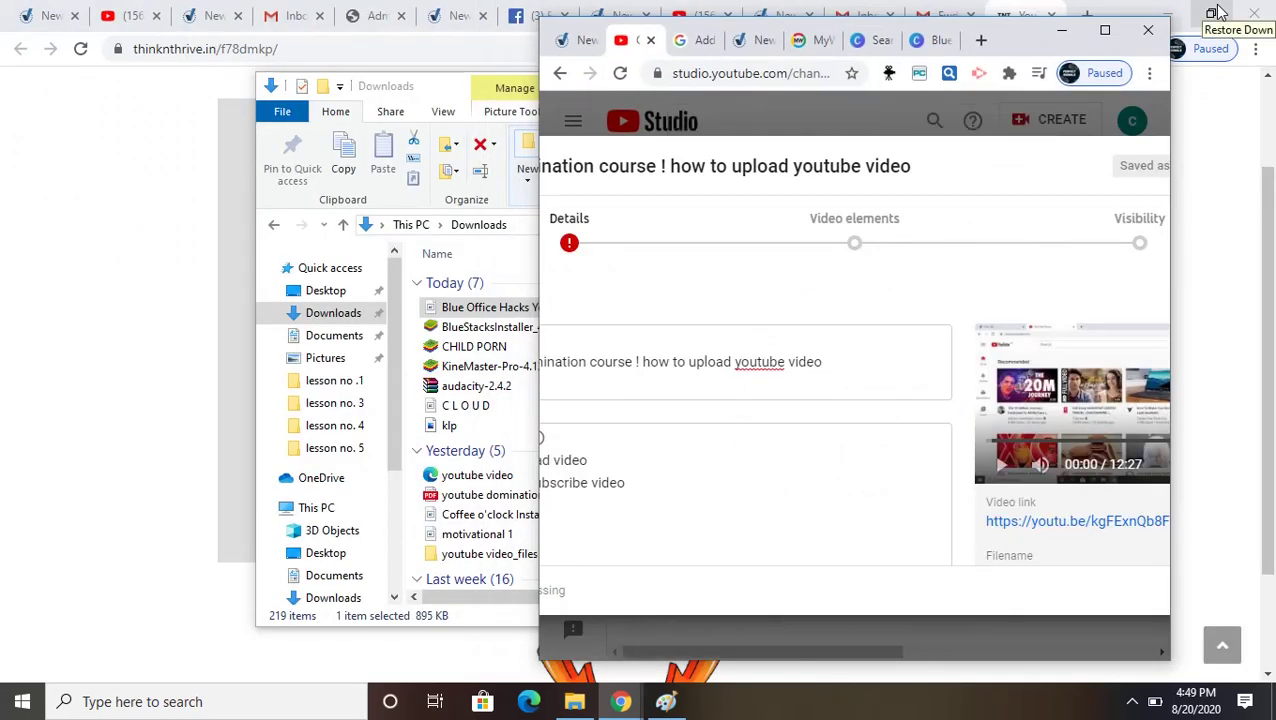
pyautogui.click(1103, 31)
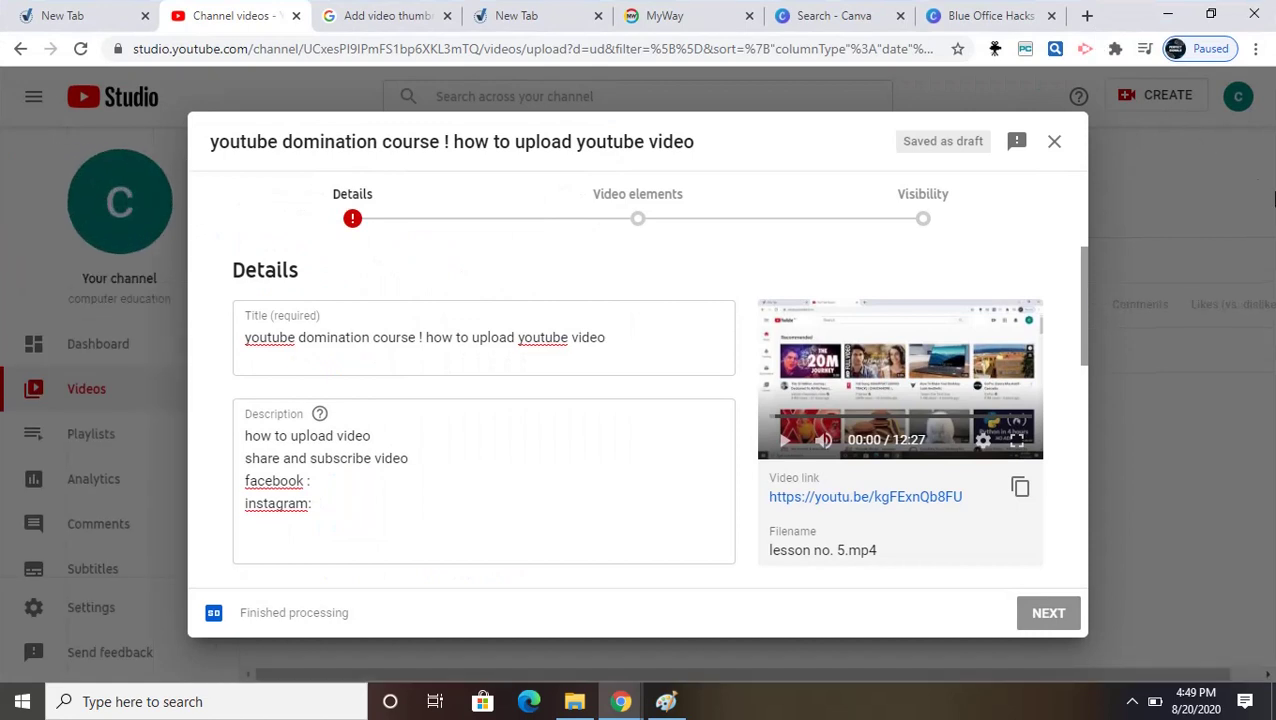
# - Add the video to the "youtube course" playlist
pyautogui.scroll(-2, 1086, 280)
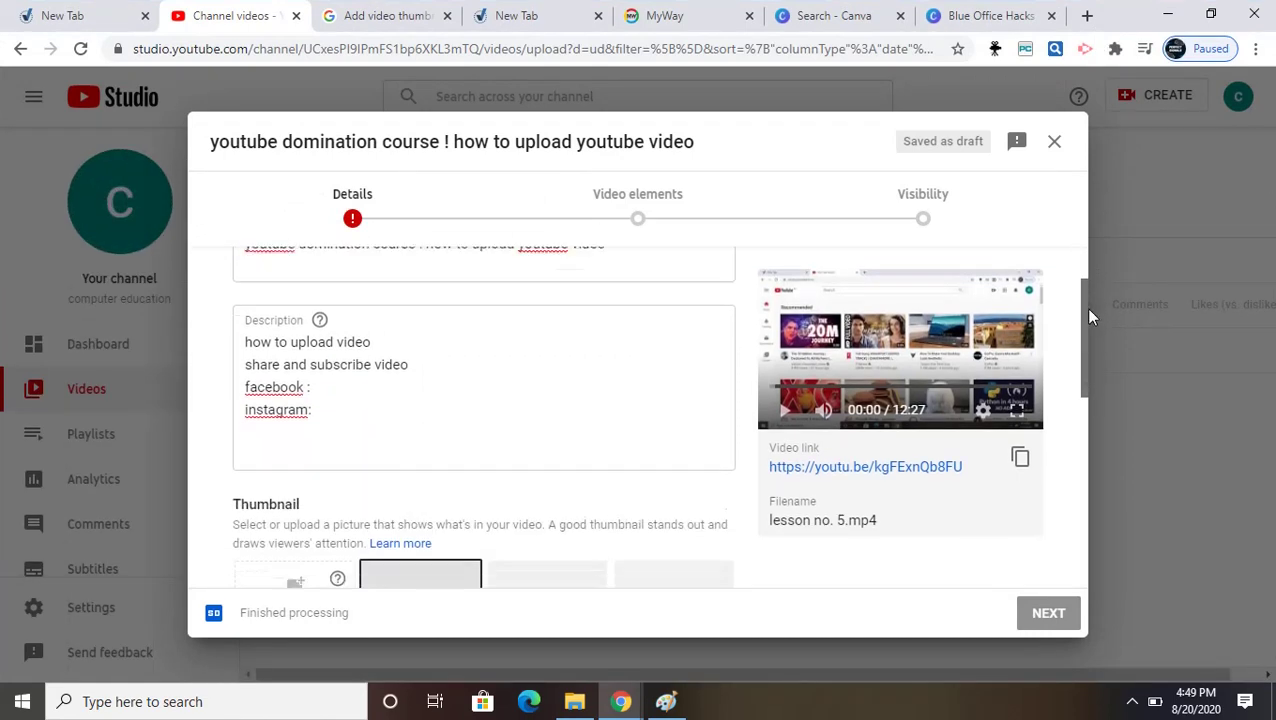
pyautogui.moveTo(1091, 297); pyautogui.dragTo(1099, 410)
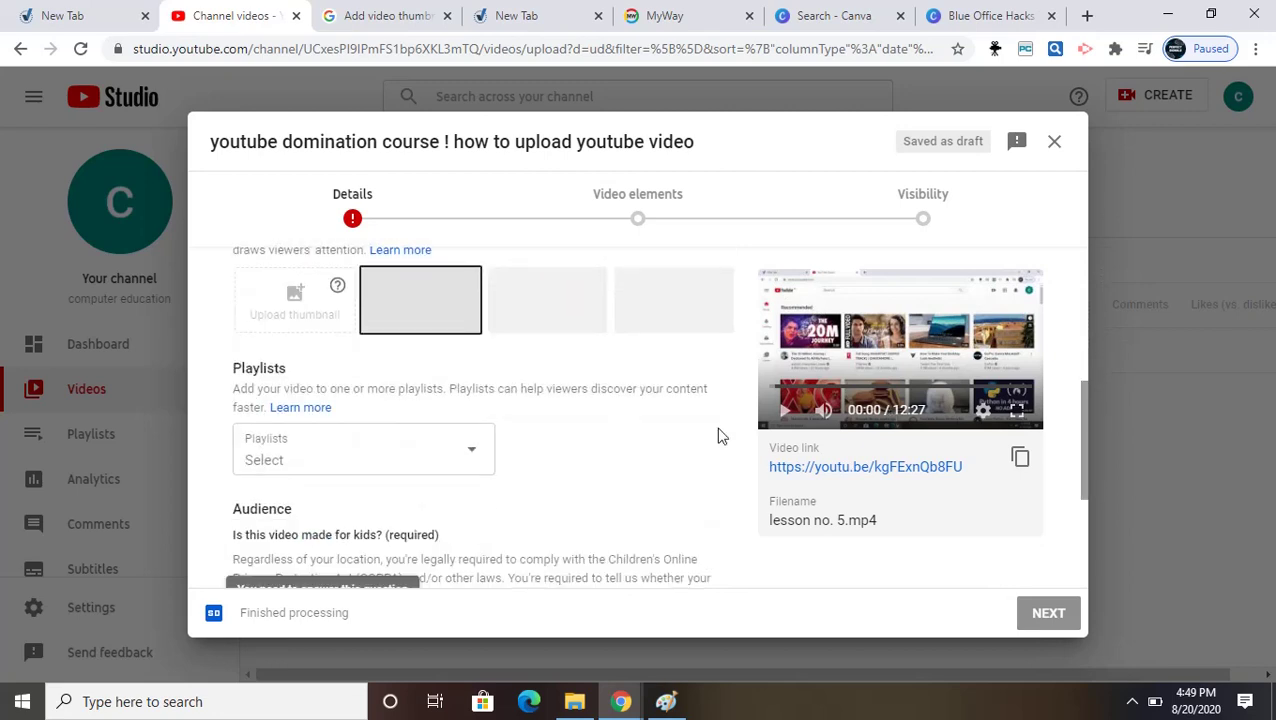
pyautogui.click(456, 458)
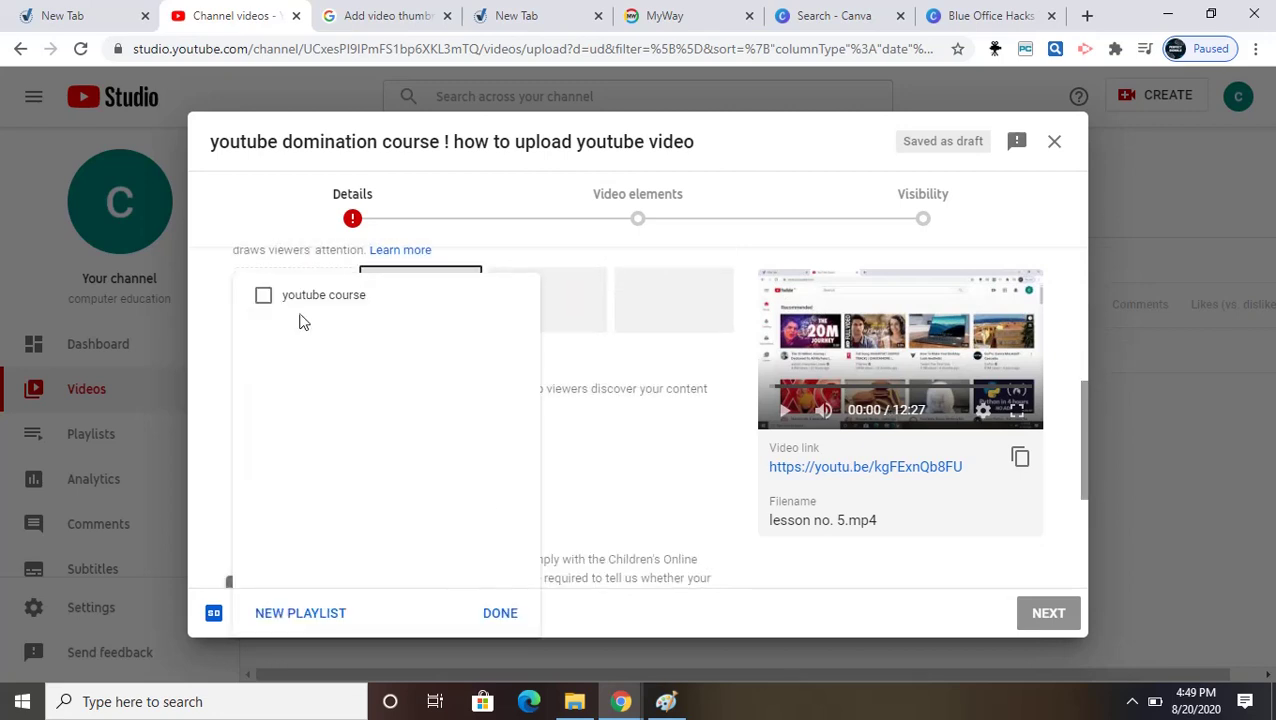
pyautogui.click(263, 297)
pyautogui.click(504, 615)
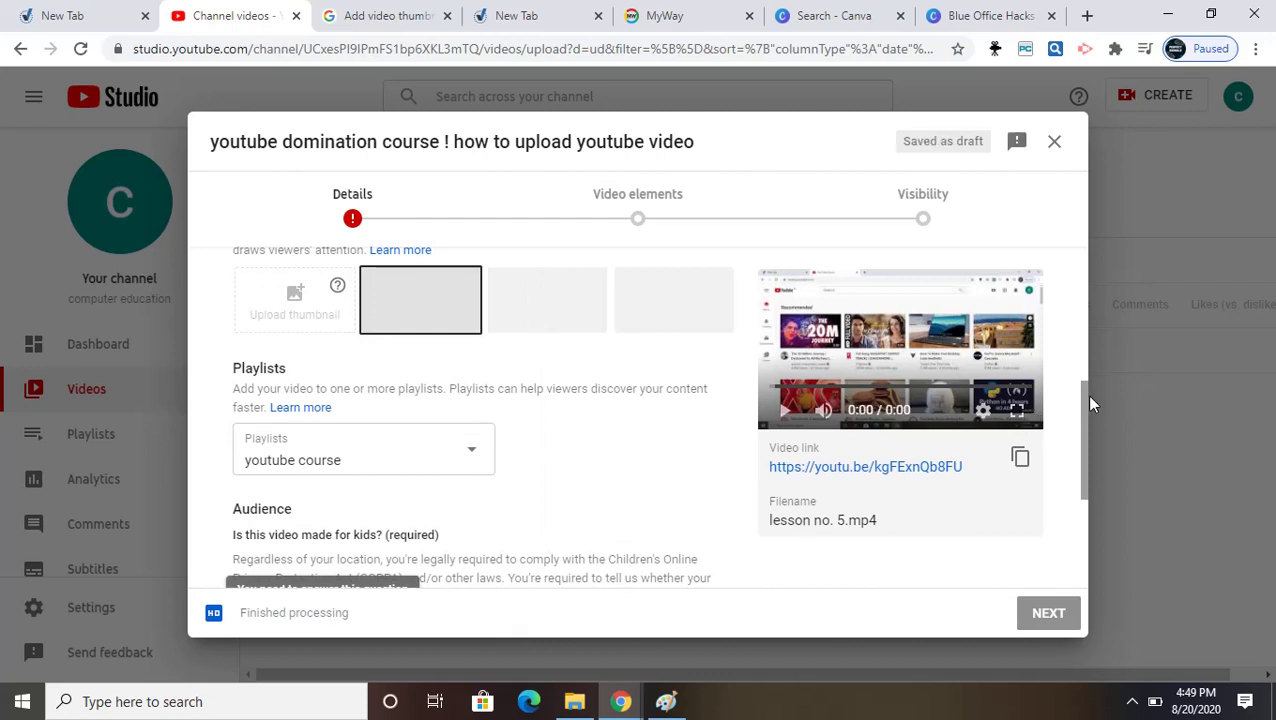
# - Mark the video as not made for kids and expand its advanced age restriction settings
pyautogui.moveTo(1088, 397); pyautogui.dragTo(1086, 449)
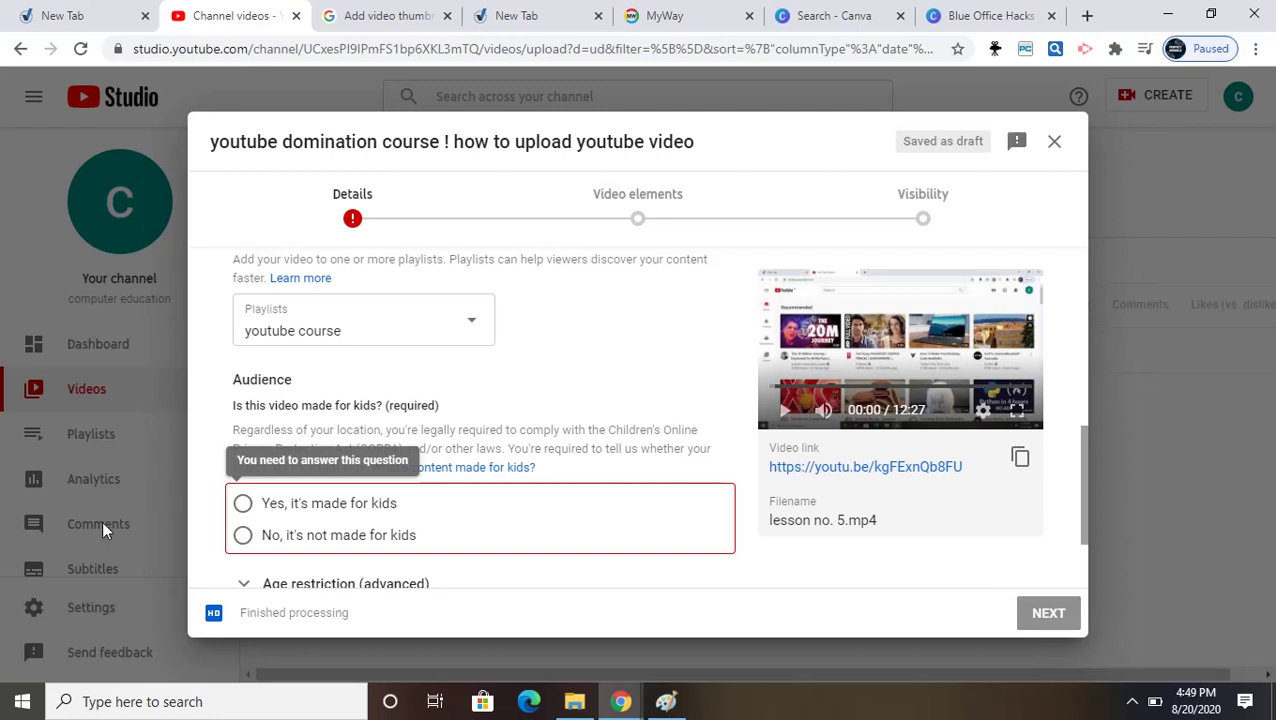
pyautogui.click(245, 535)
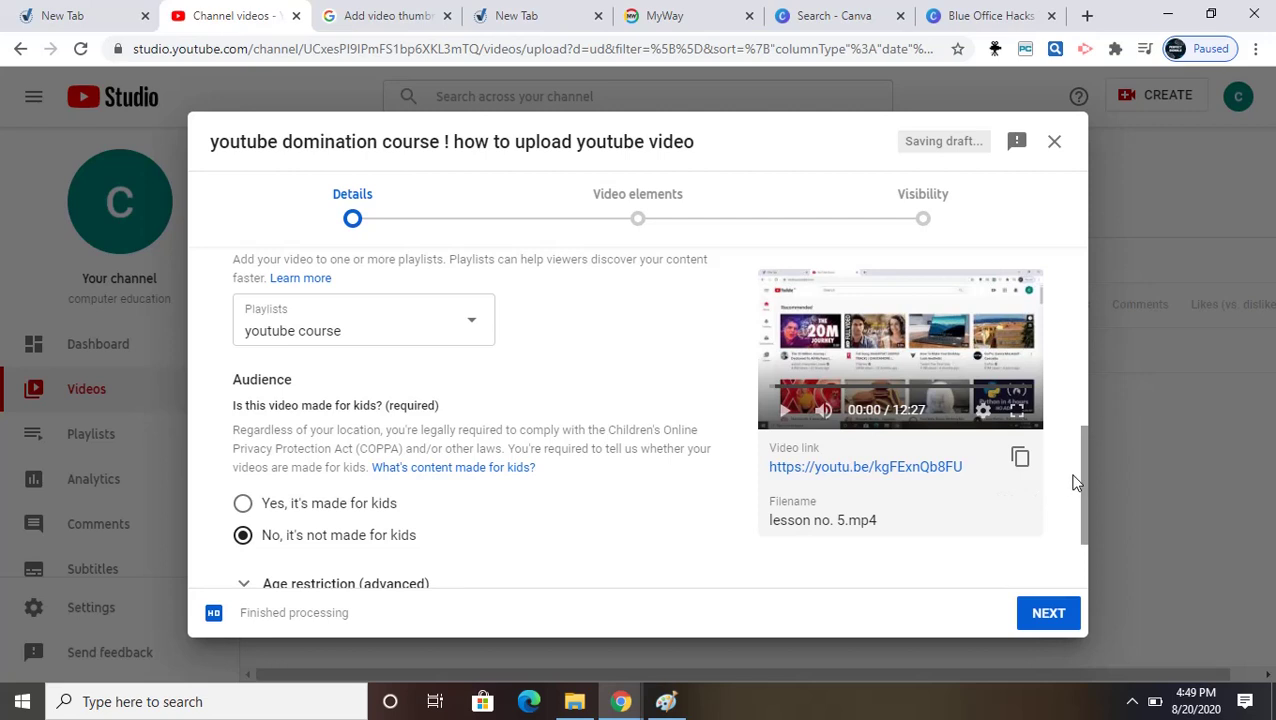
pyautogui.moveTo(1079, 474); pyautogui.dragTo(1090, 525)
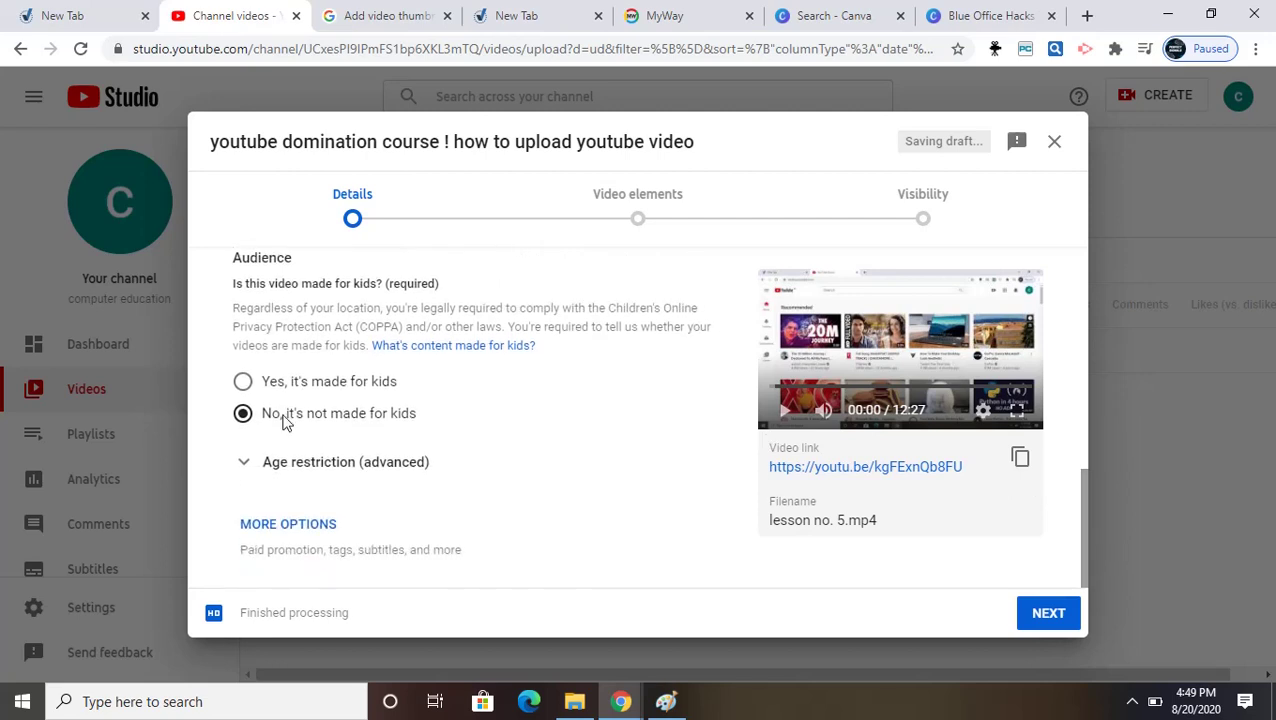
pyautogui.click(300, 461)
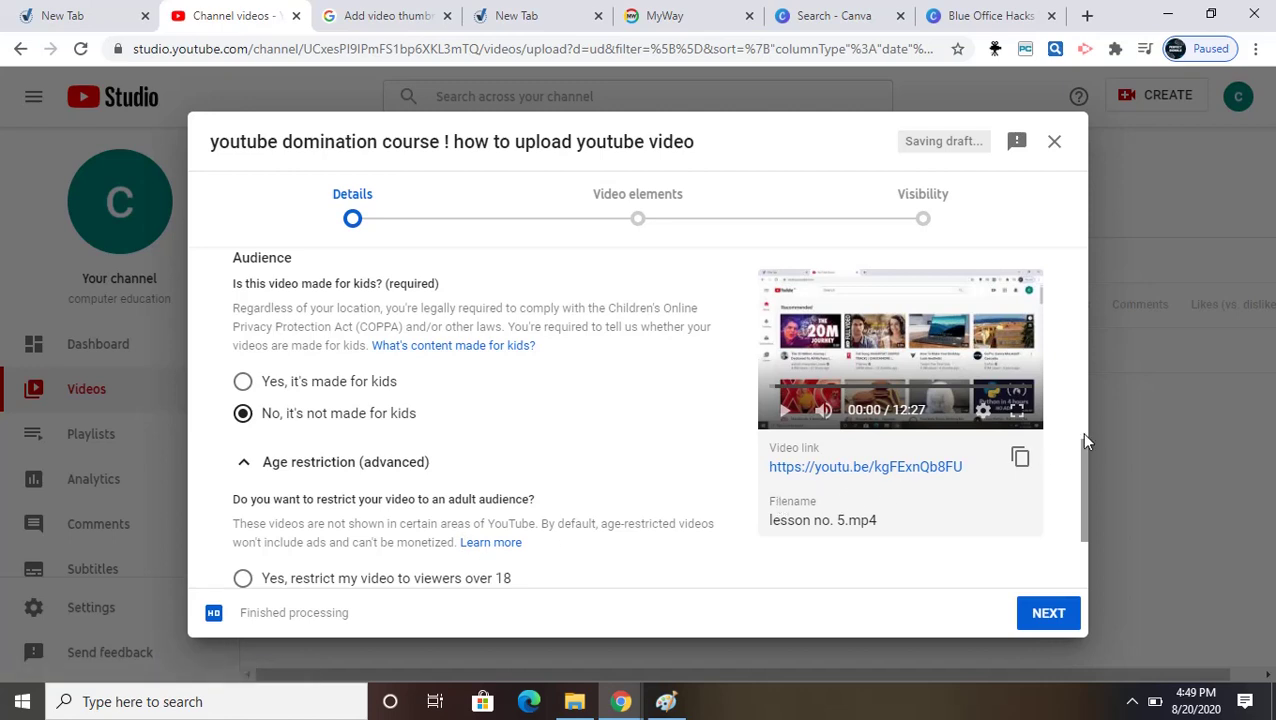
pyautogui.moveTo(1090, 453); pyautogui.dragTo(1084, 488)
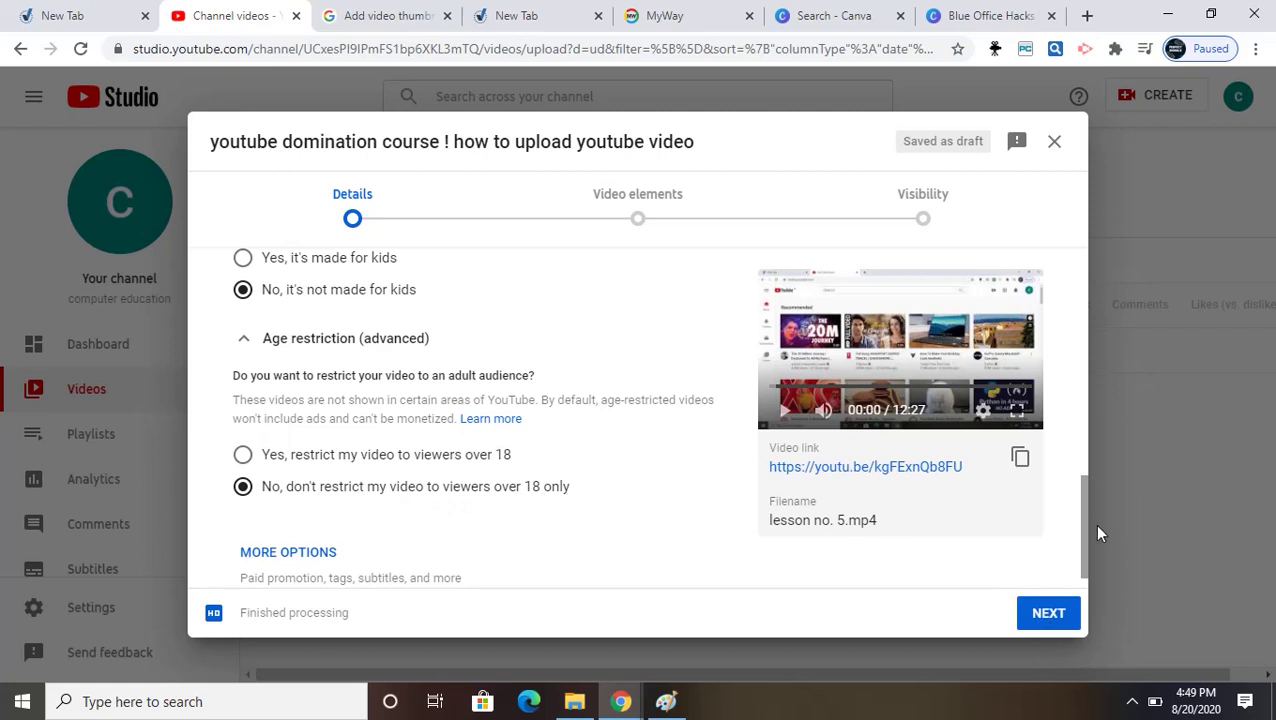
# - Advance the upload through the details and video elements to the visibility settings, adding no end screen or cards
pyautogui.moveTo(1082, 524); pyautogui.dragTo(1088, 544)
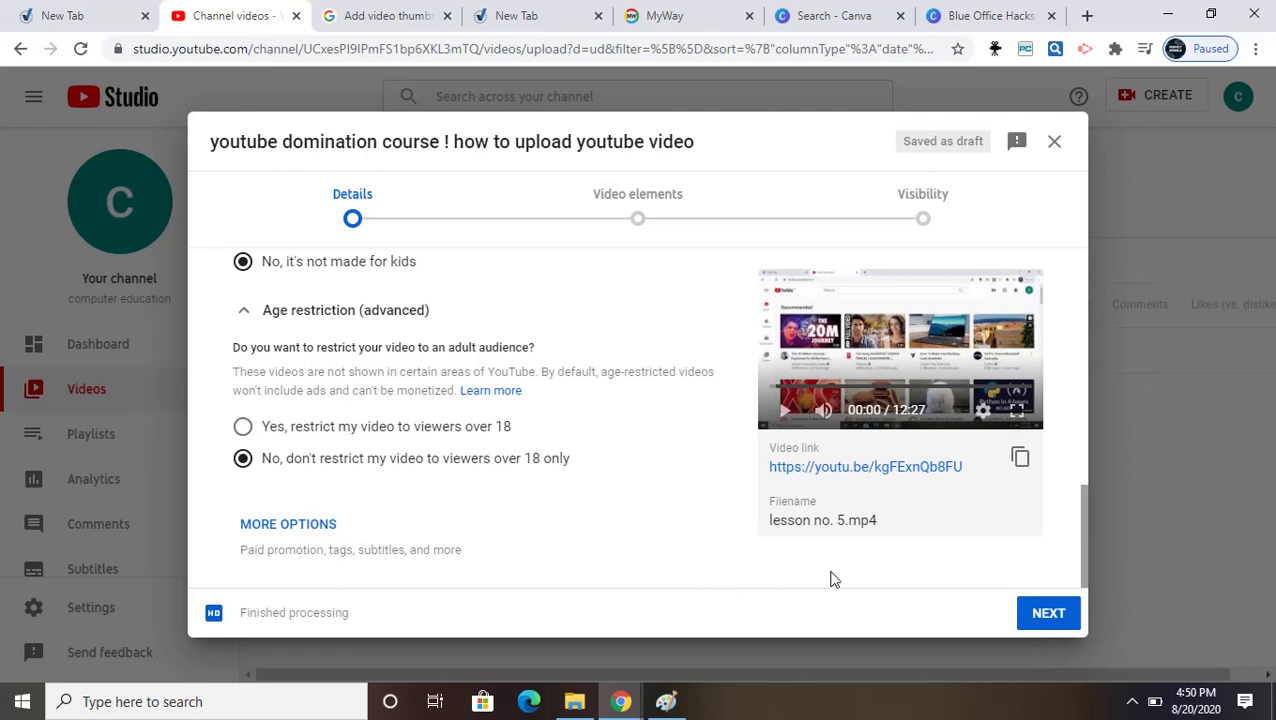
pyautogui.click(1048, 613)
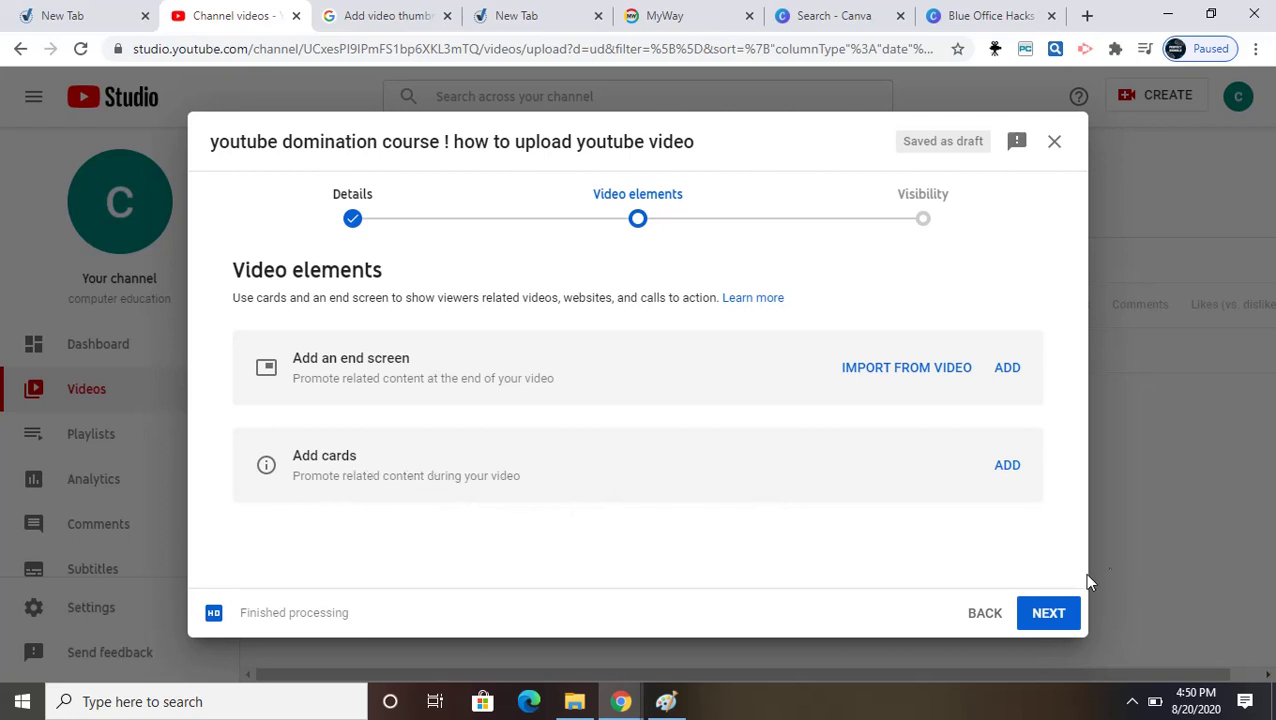
pyautogui.click(1054, 609)
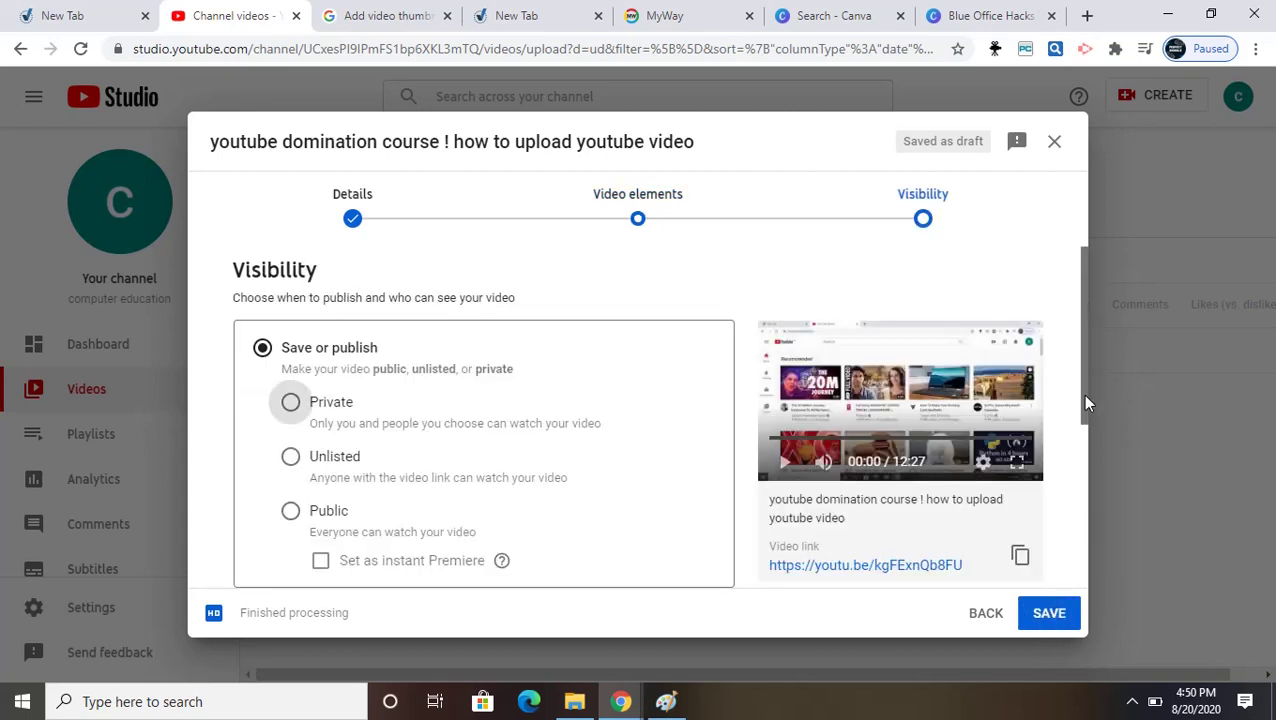
# - Set the video's visibility to Public under Save or publish
pyautogui.moveTo(1086, 398); pyautogui.dragTo(1086, 446)
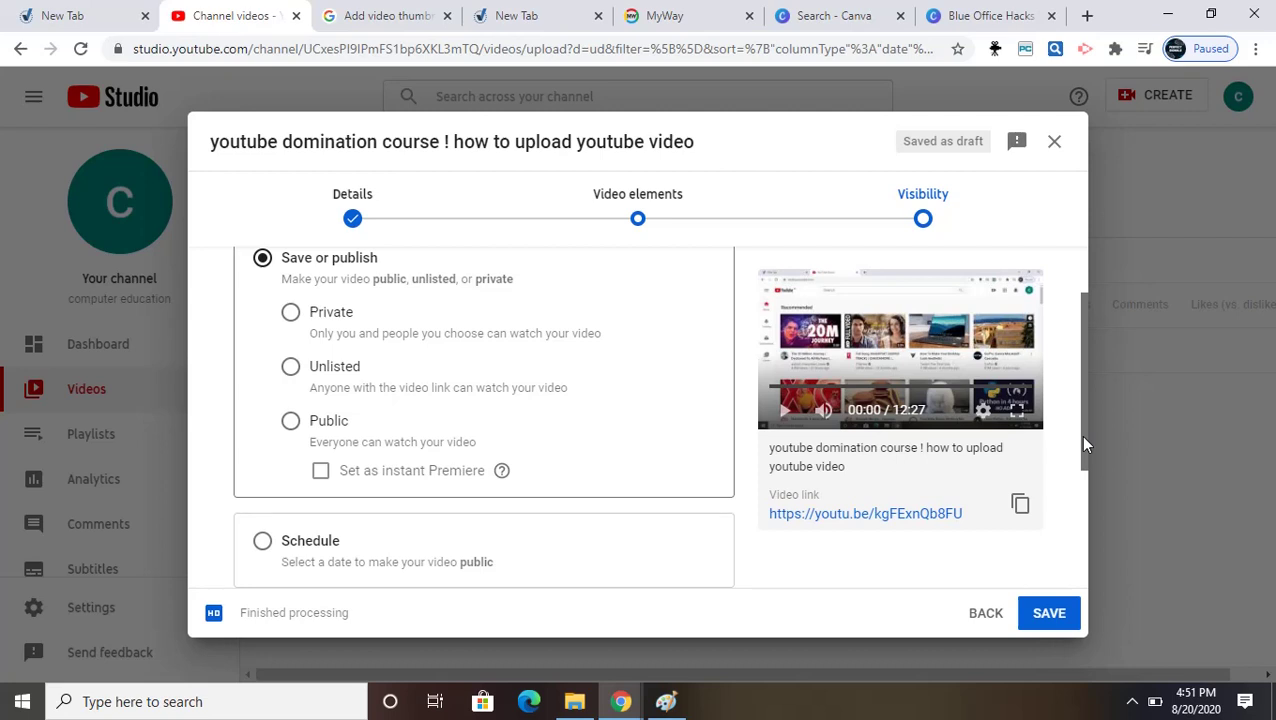
pyautogui.click(289, 421)
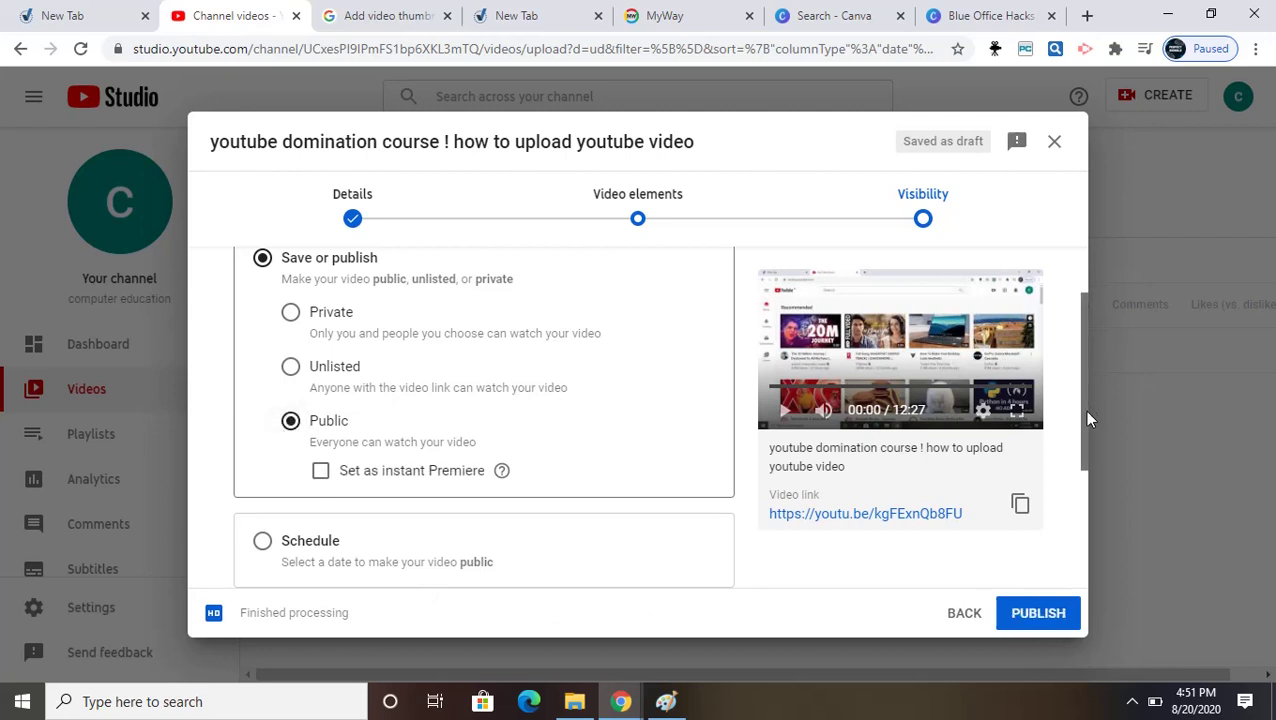
# - Try the Schedule option for the video and review its scheduling settings and the pre-publish checks
pyautogui.moveTo(1084, 410); pyautogui.dragTo(1084, 441)
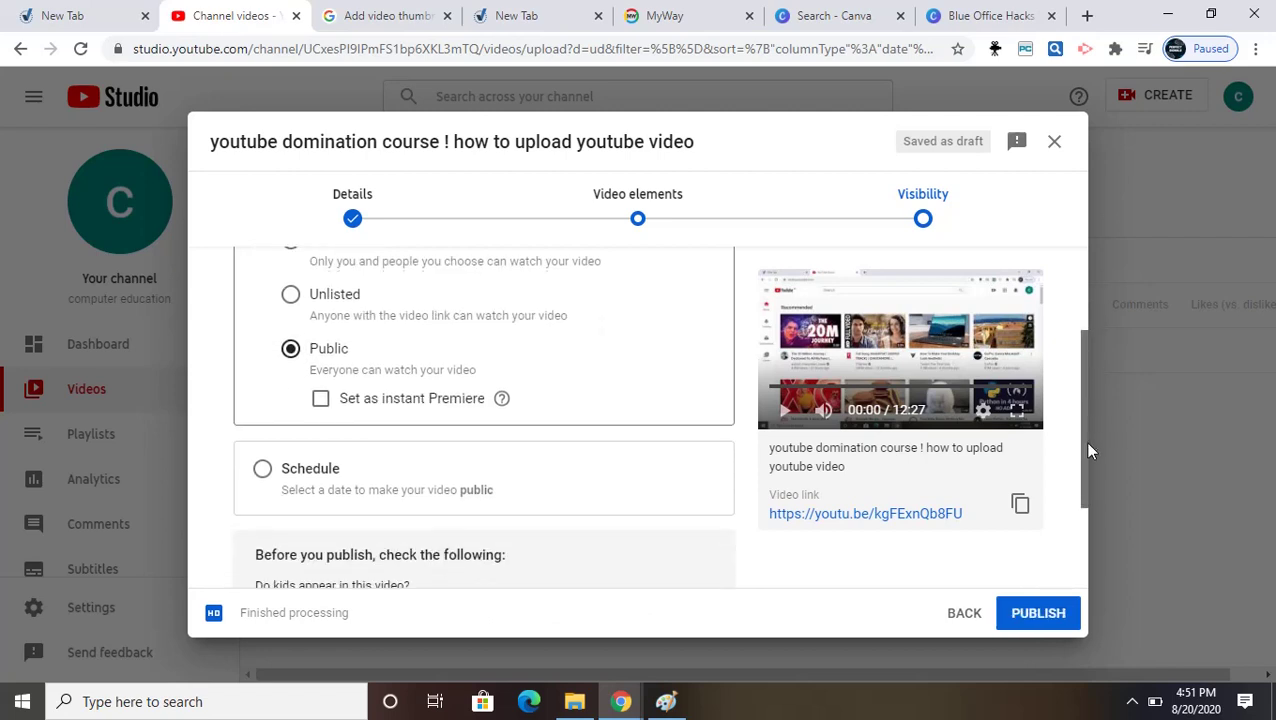
pyautogui.click(262, 468)
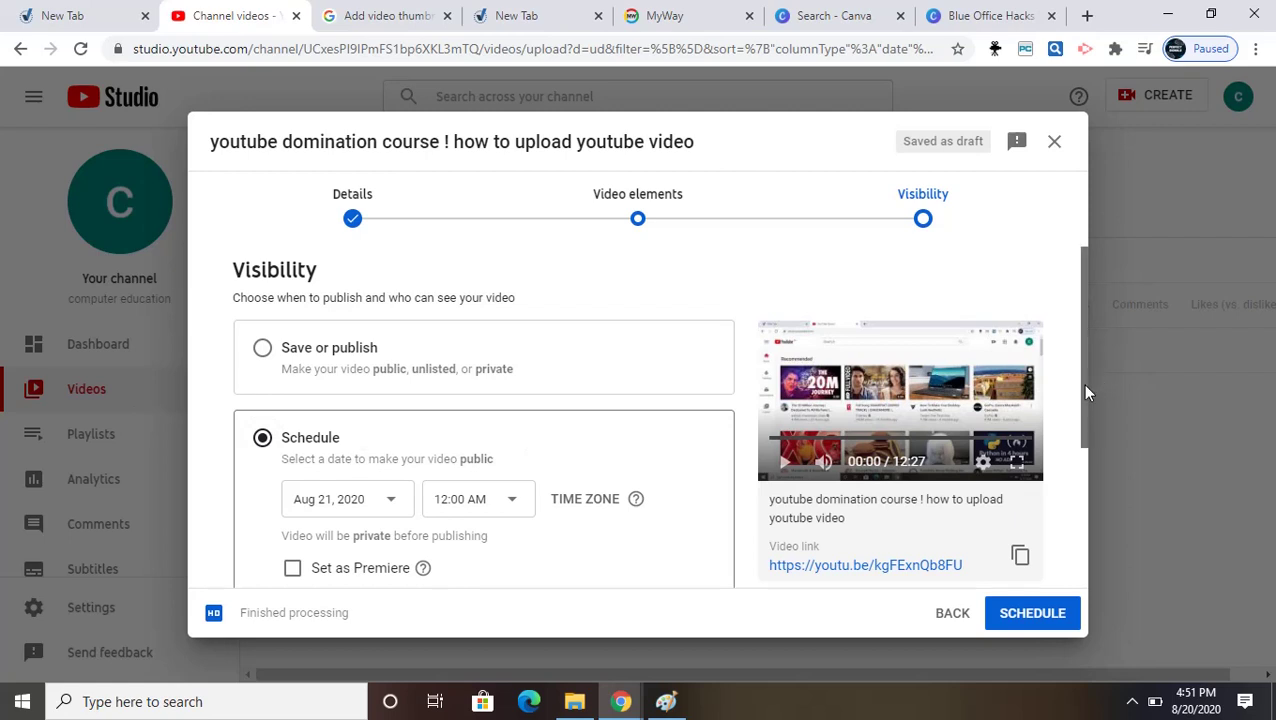
pyautogui.moveTo(1082, 384); pyautogui.dragTo(1083, 460)
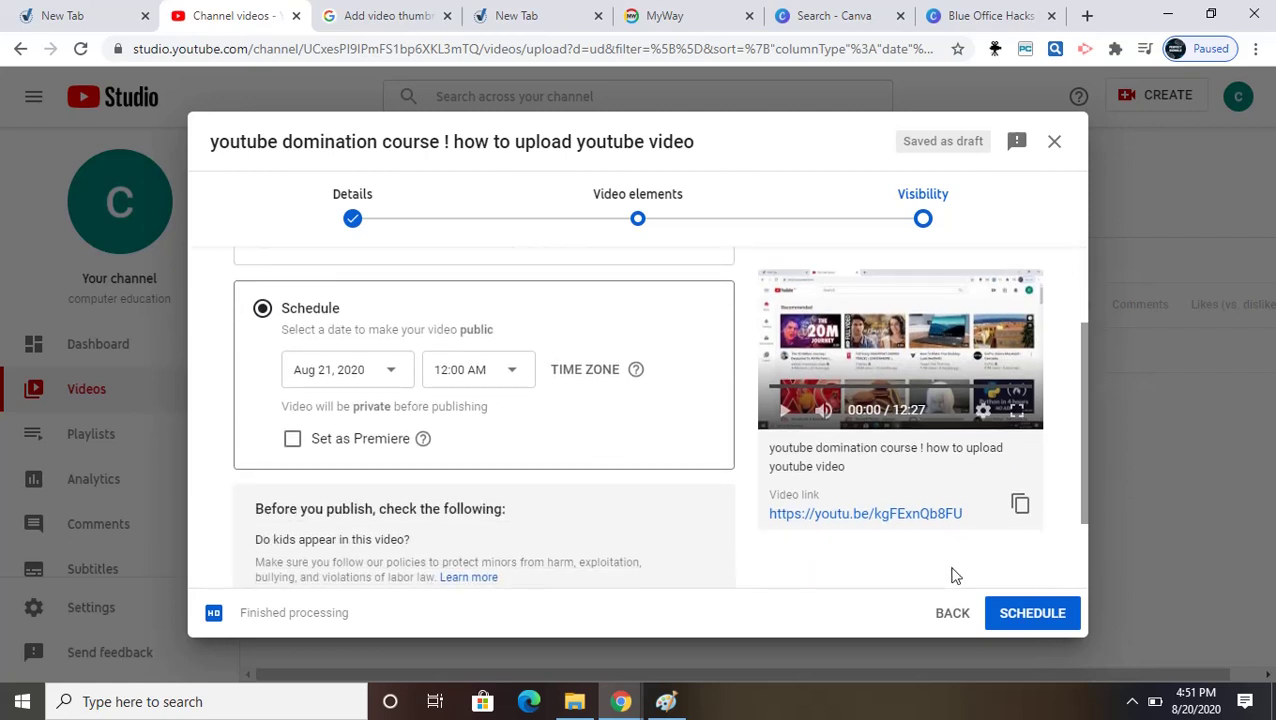
pyautogui.click(953, 614)
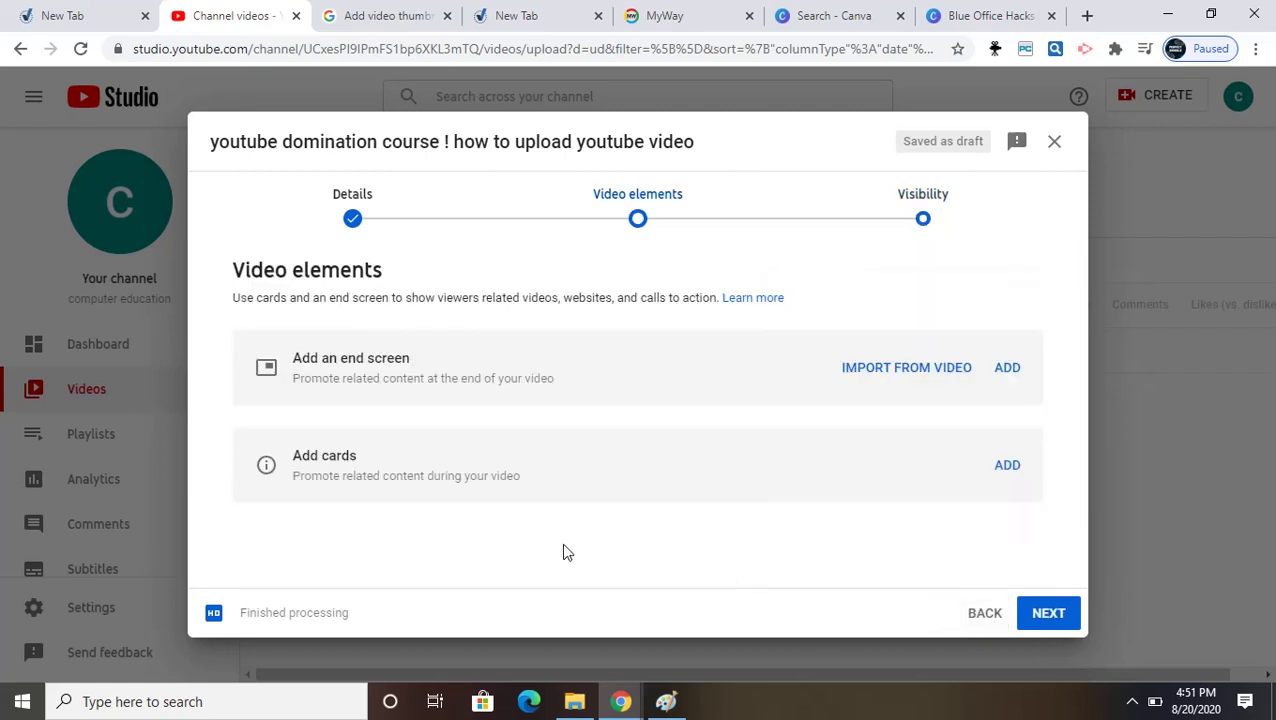
pyautogui.click(1048, 616)
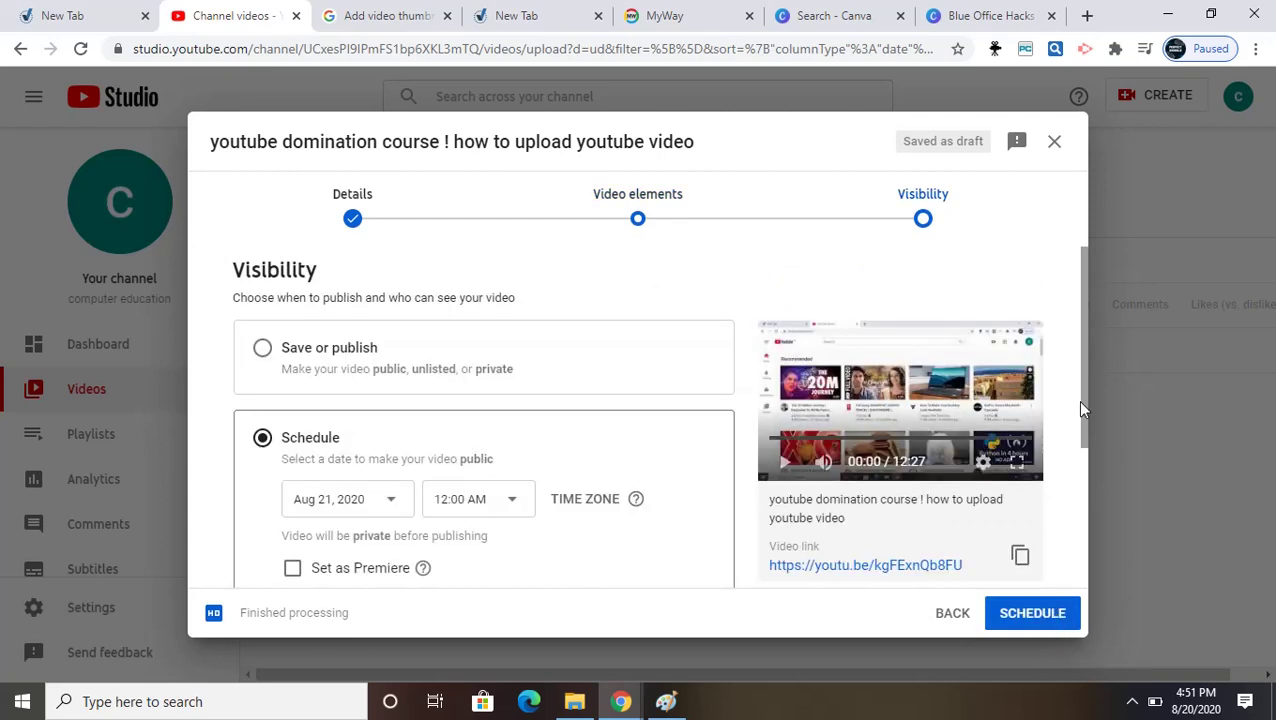
pyautogui.moveTo(1080, 402); pyautogui.dragTo(1089, 511)
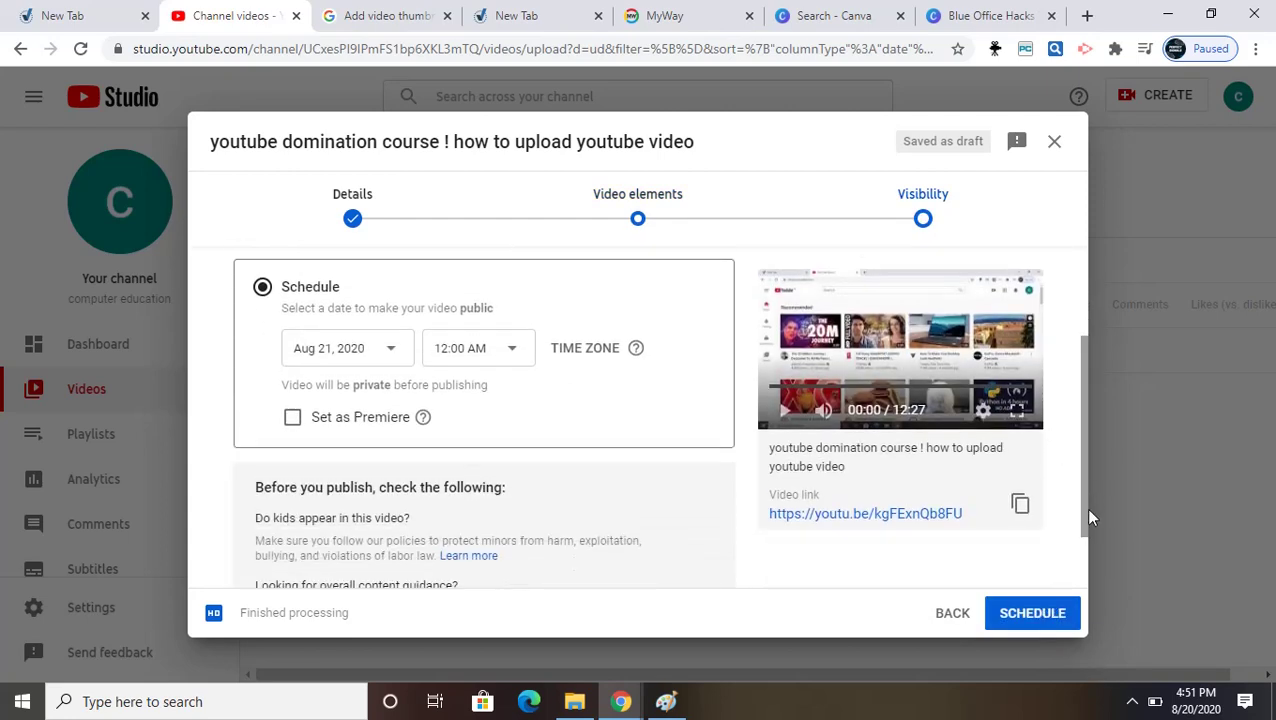
pyautogui.moveTo(1094, 570); pyautogui.dragTo(1086, 458)
pyautogui.scroll(3, 1086, 458)
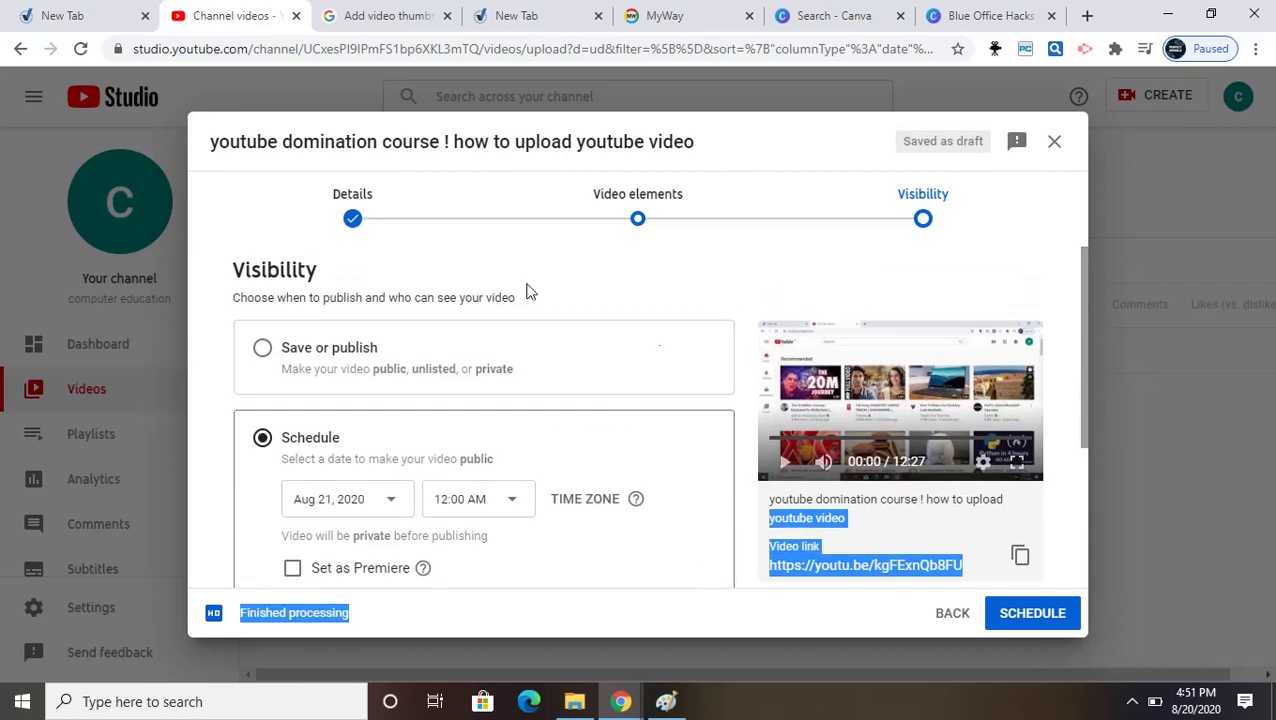
# - Publish the video with Public visibility under Save or publish and close the sharing dialog
pyautogui.click(262, 347)
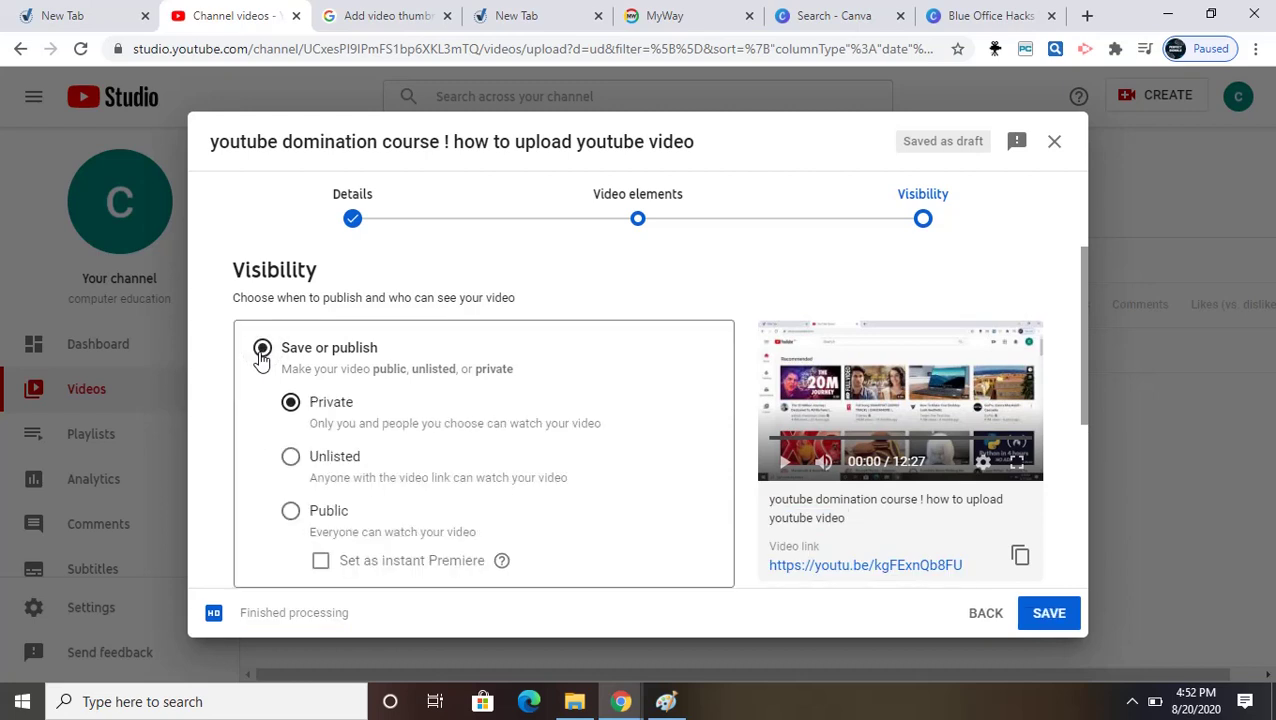
pyautogui.click(293, 511)
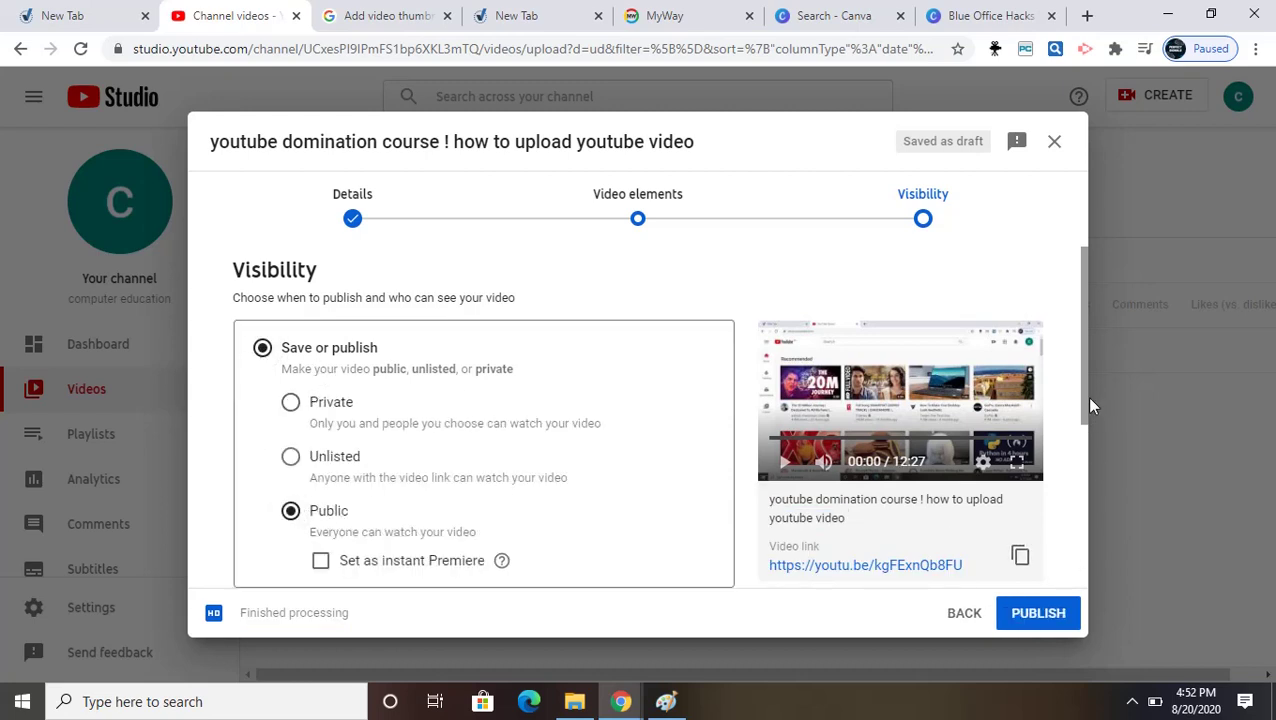
pyautogui.moveTo(1089, 399); pyautogui.dragTo(1078, 570)
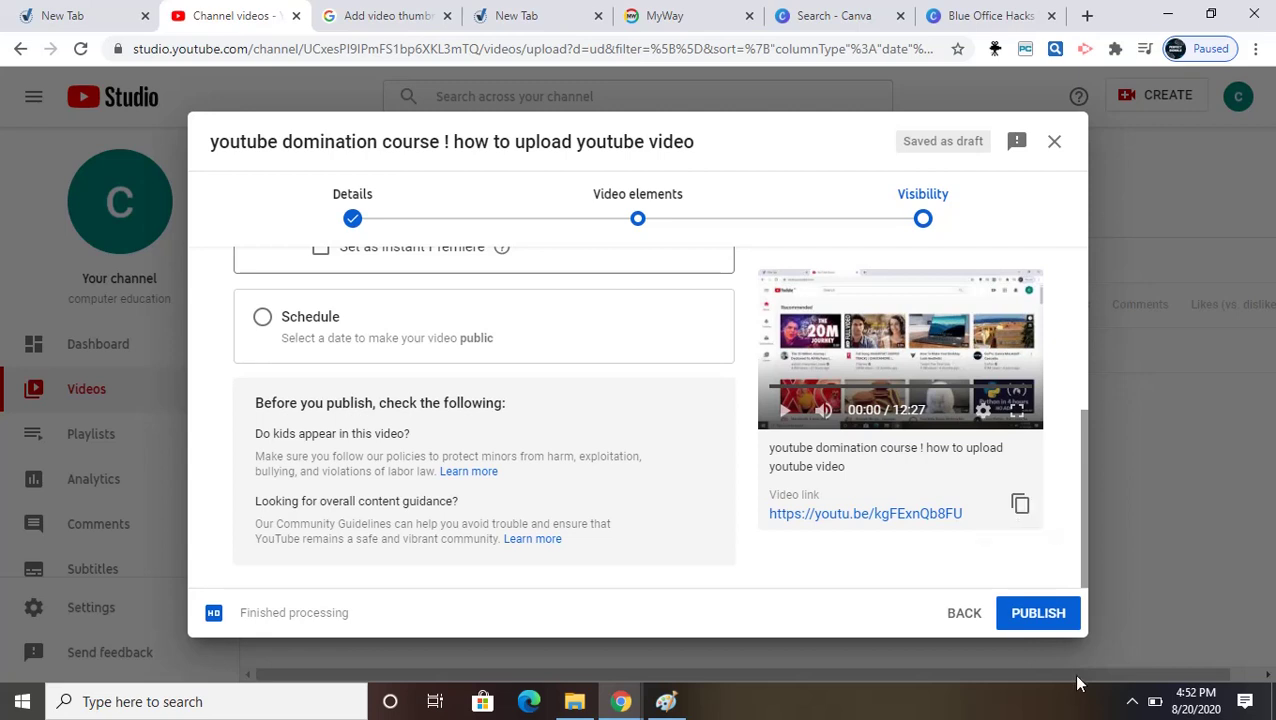
pyautogui.click(1052, 614)
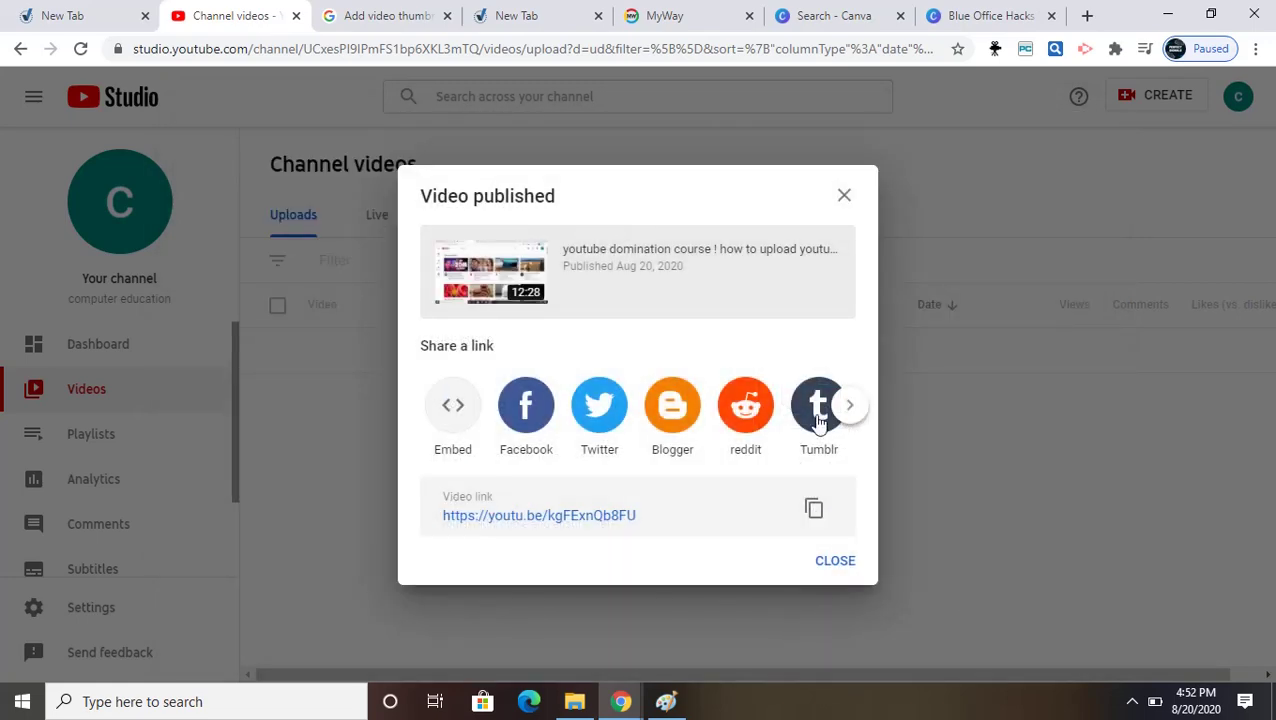
pyautogui.click(840, 194)
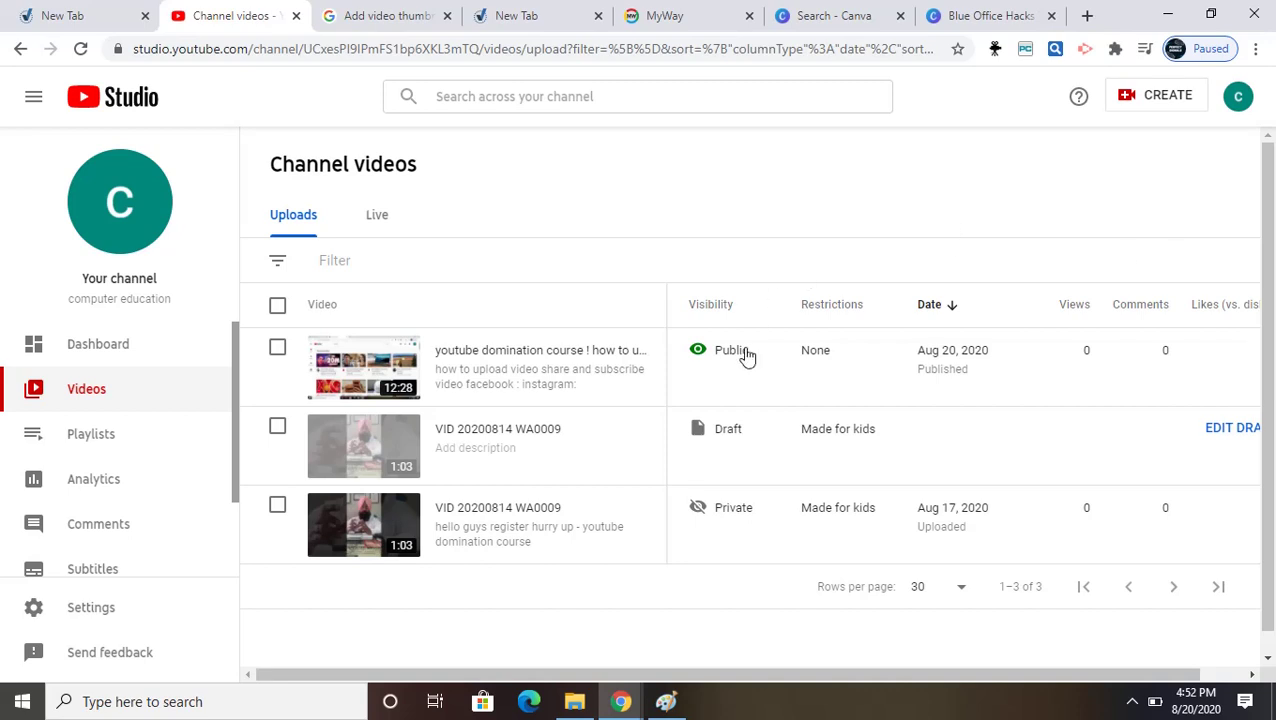
pyautogui.moveTo(550, 390)
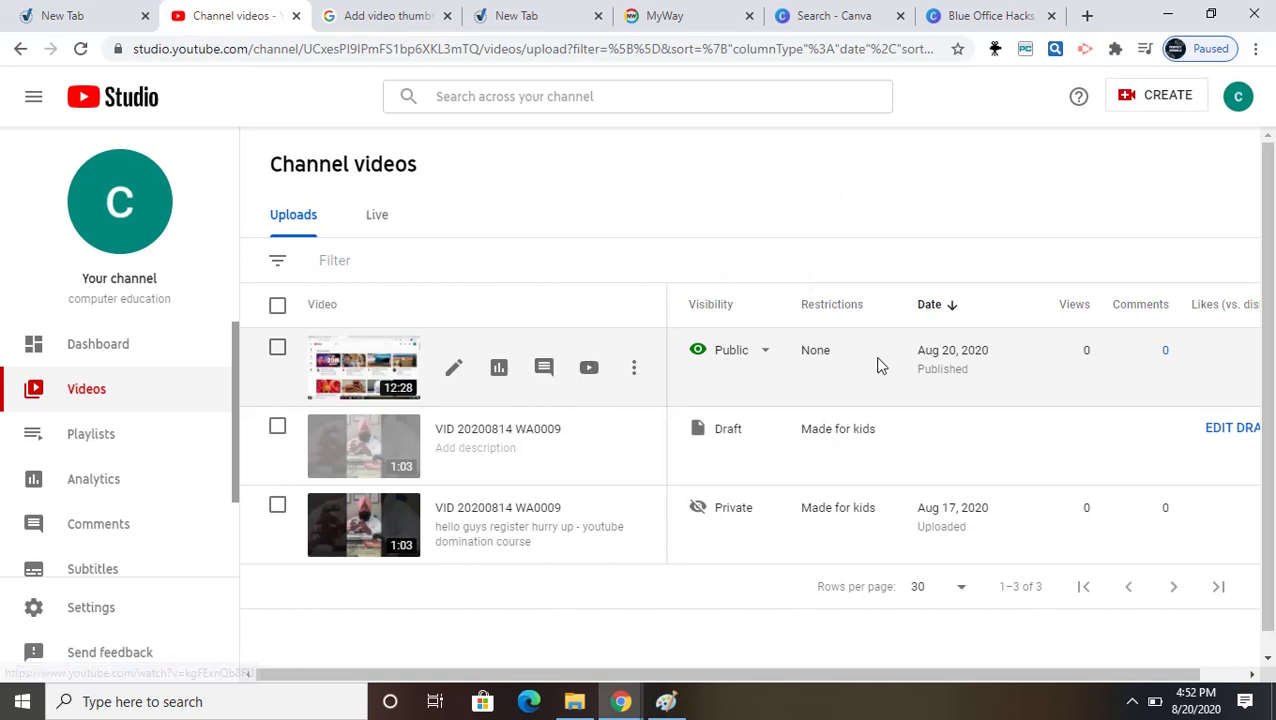